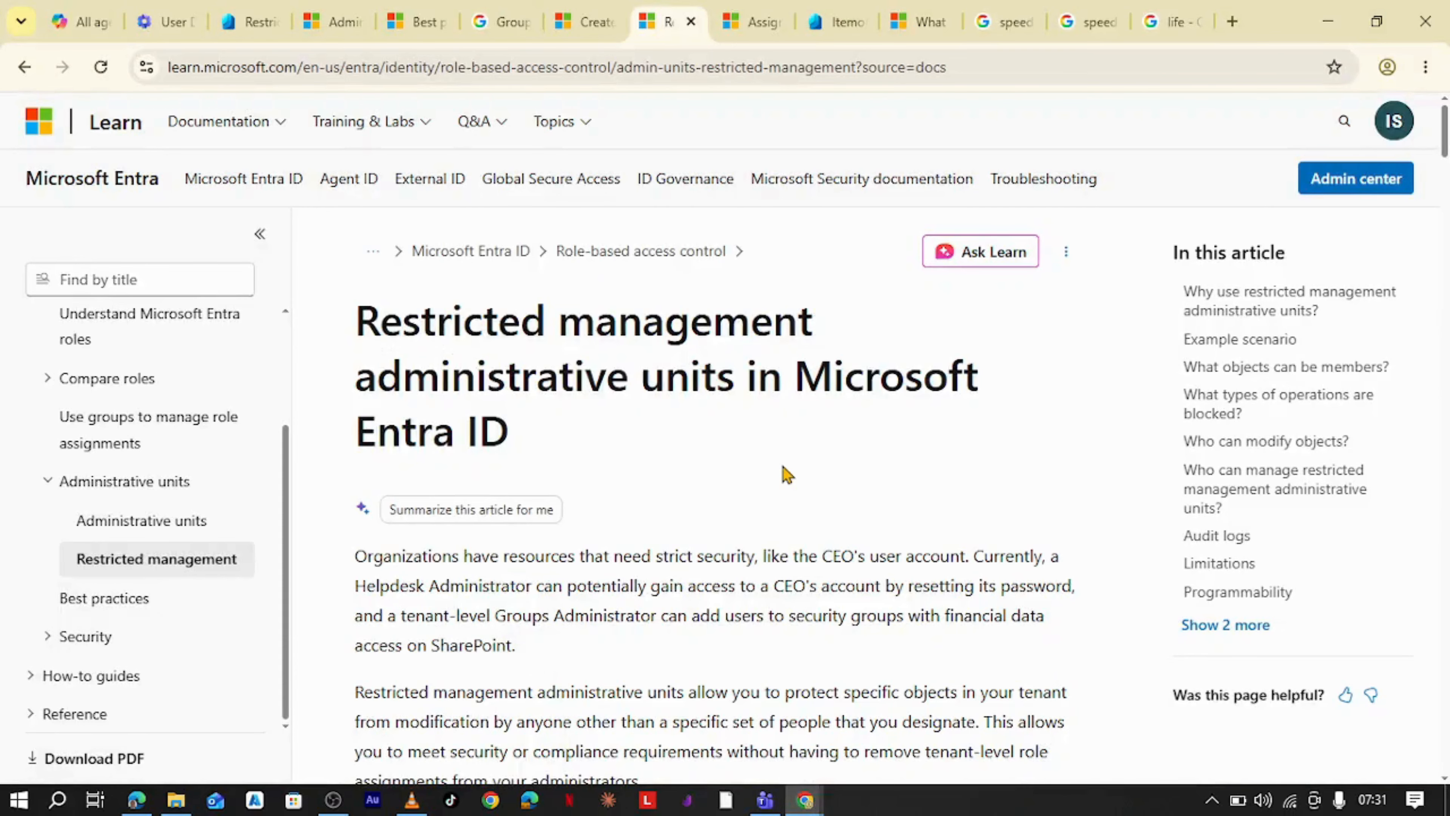
- Read the introduction of the restricted management administrative units article
scroll(786, 469, "down", 3)
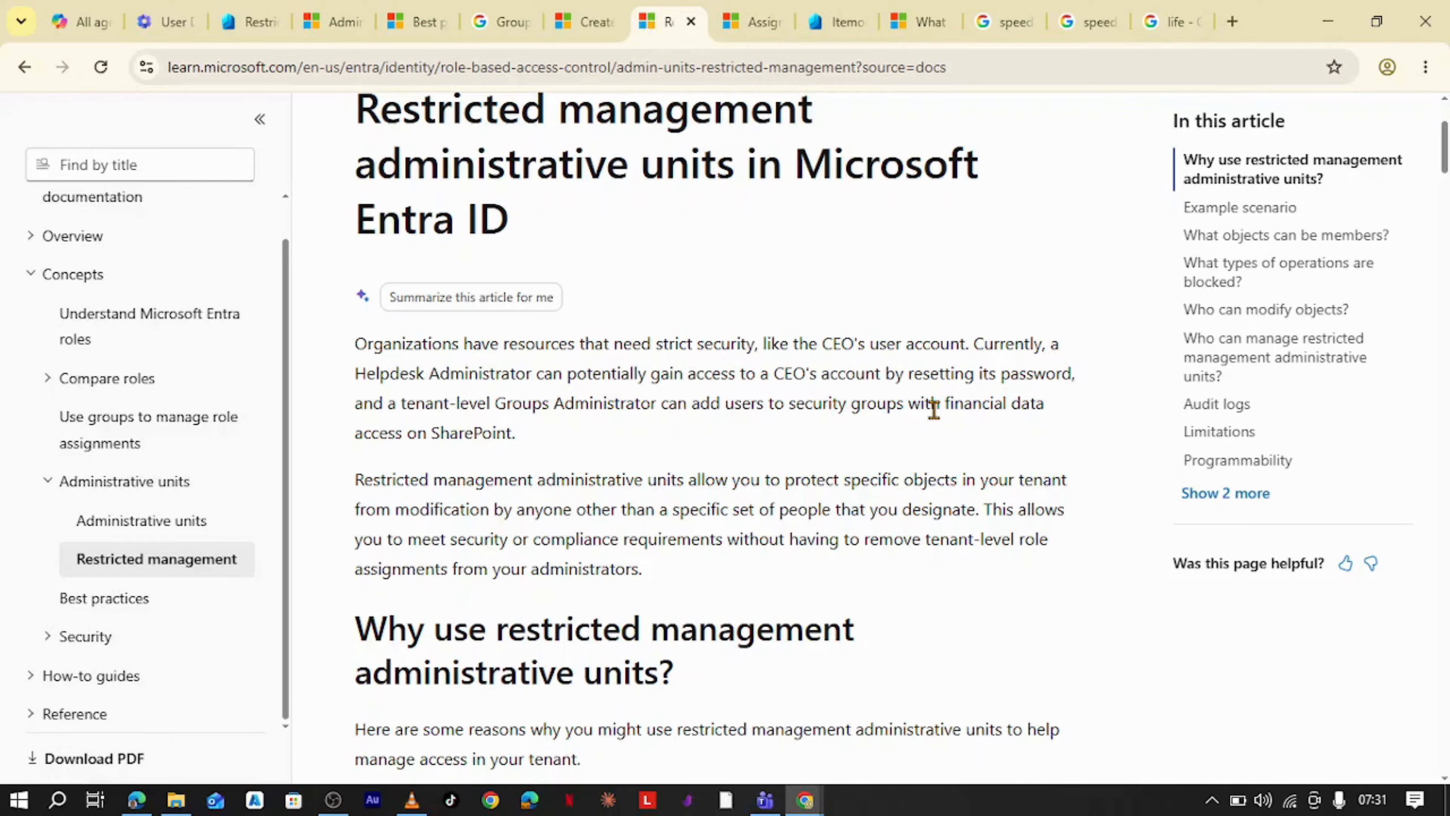
scroll(856, 420, "down", 2)
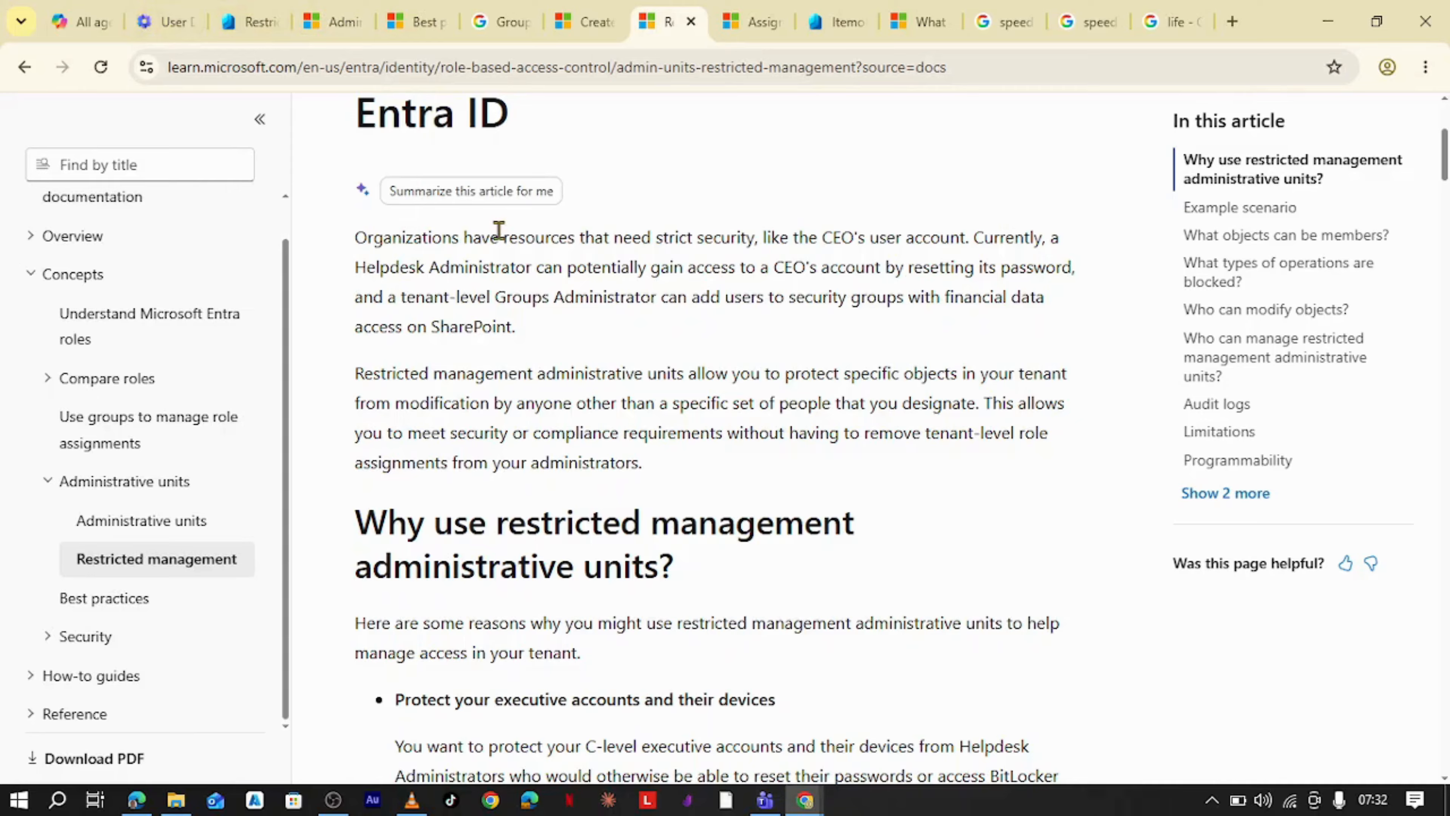
scroll(499, 231, "up", 3)
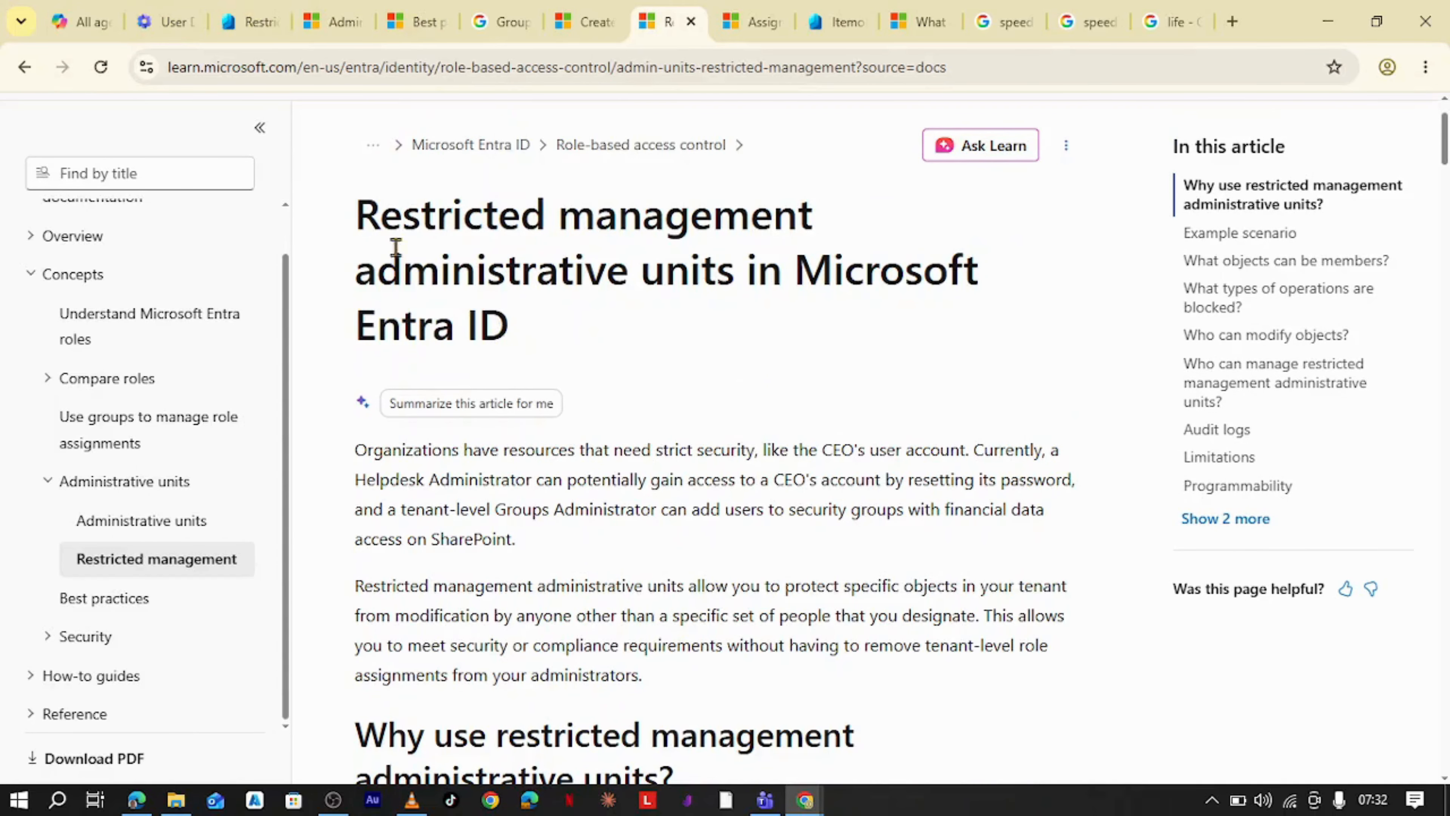
- Open the Restricted Budget administrative unit from the Administrative units list in the Microsoft 365 admin center
left_click(165, 22)
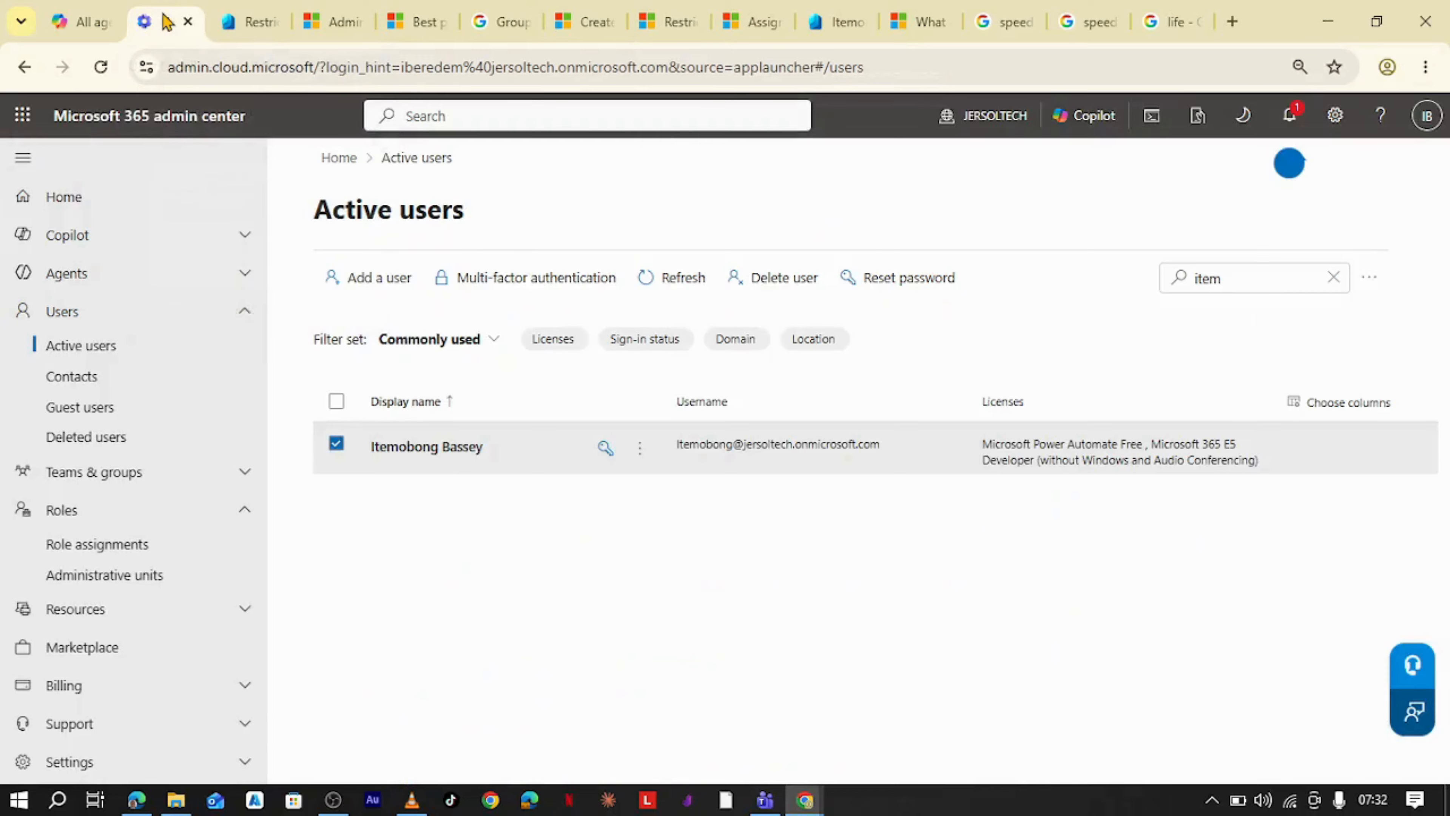
left_click(335, 445)
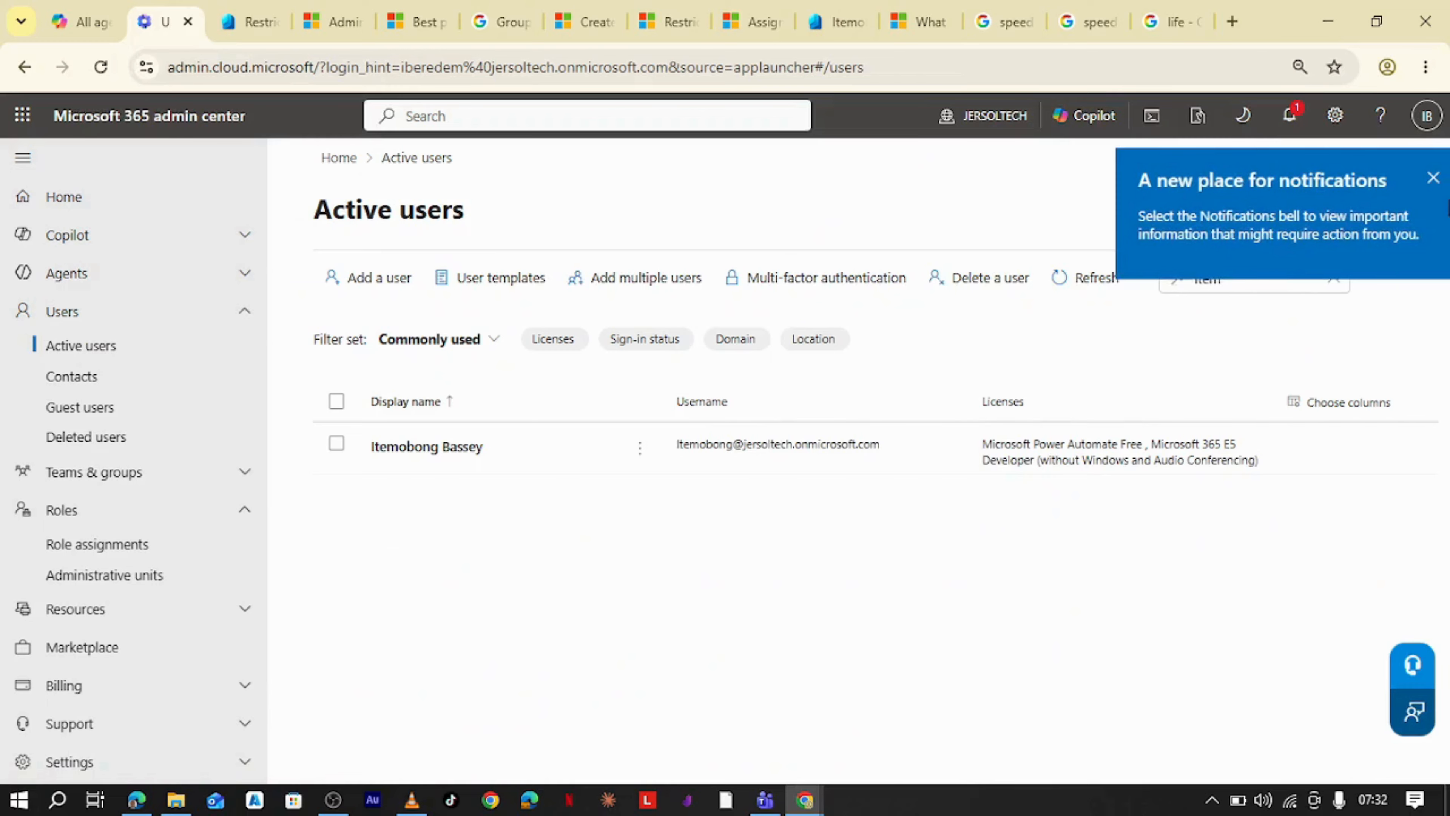
left_click(1433, 177)
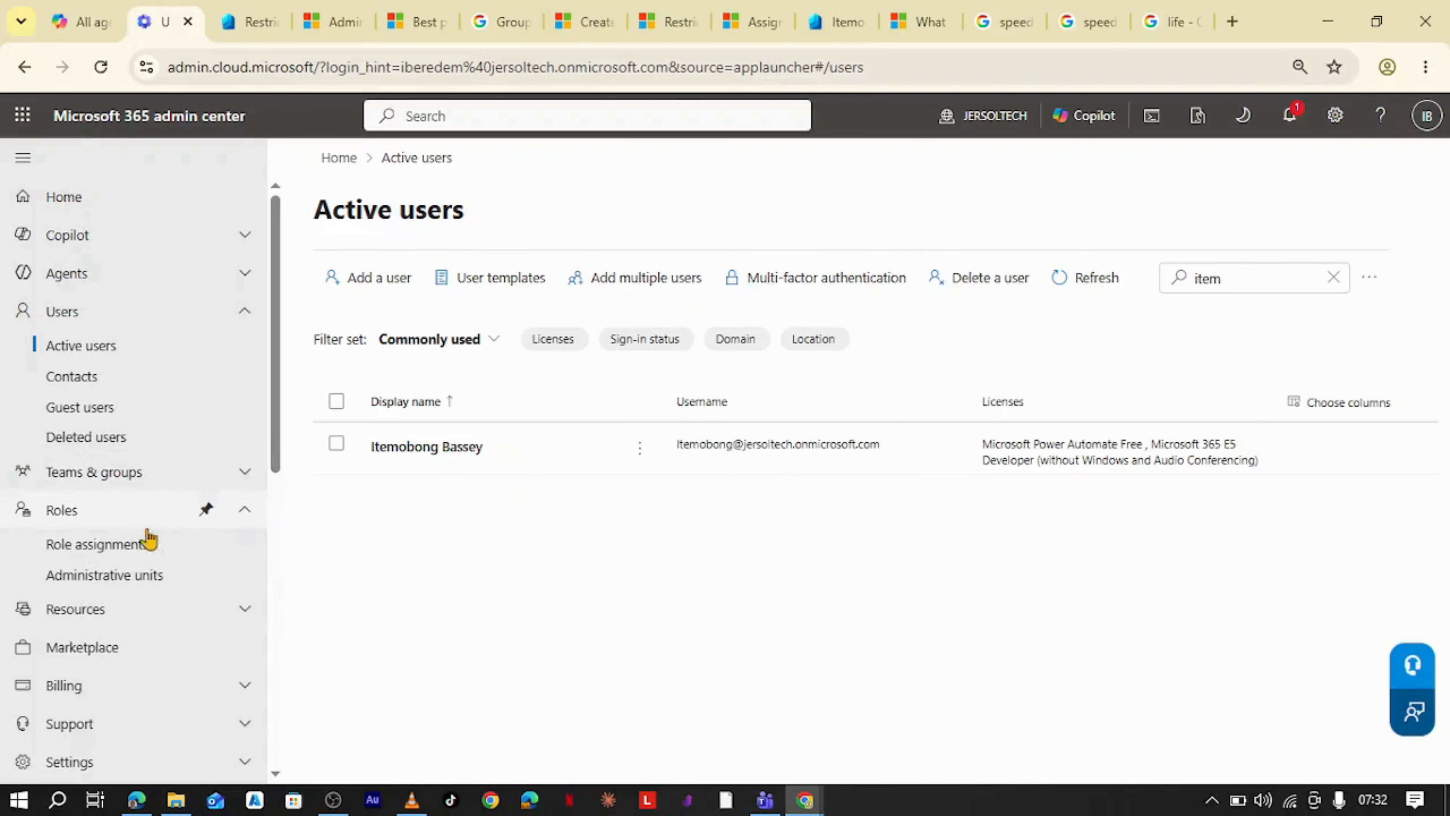
left_click(131, 578)
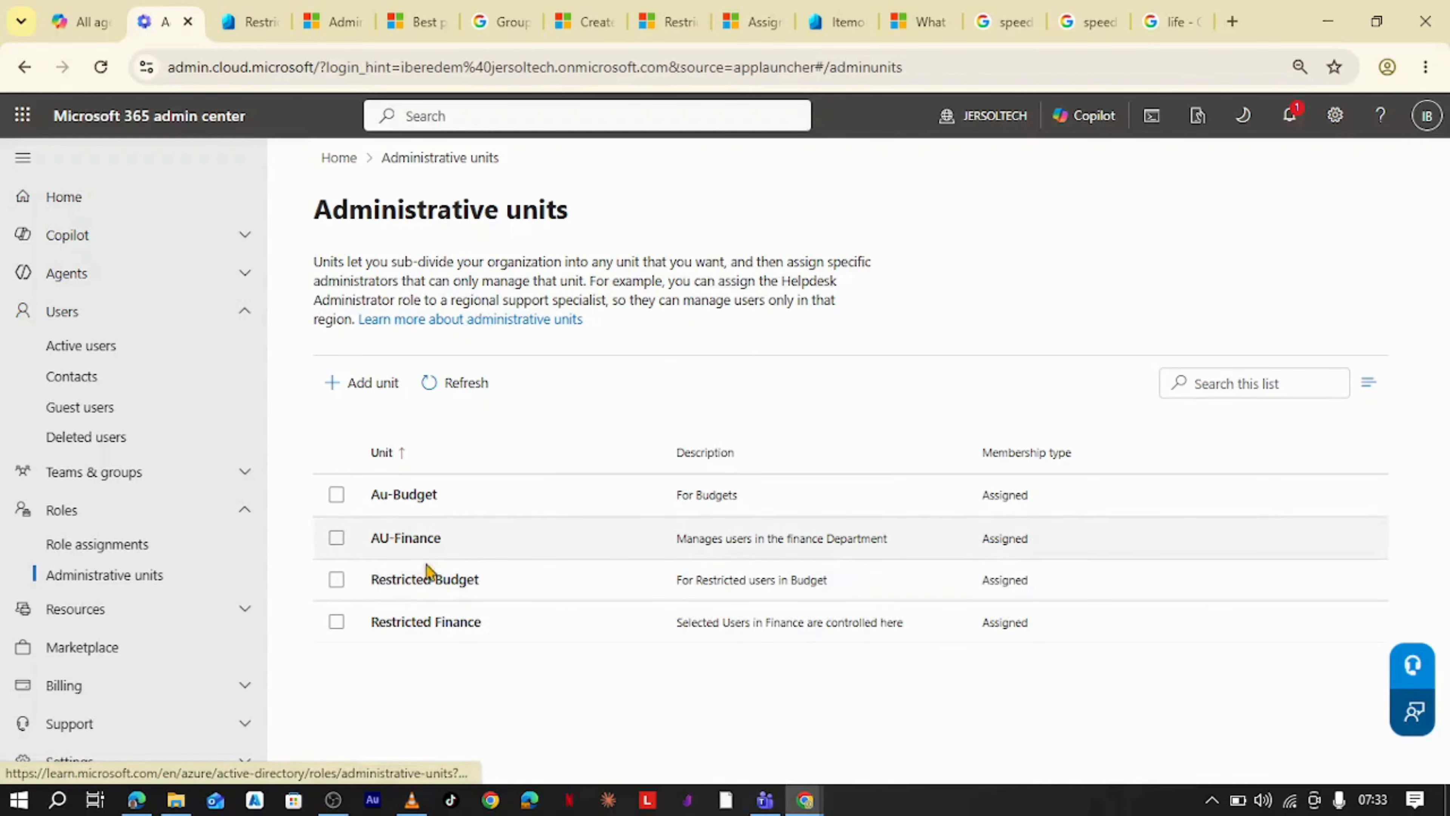
left_click(429, 582)
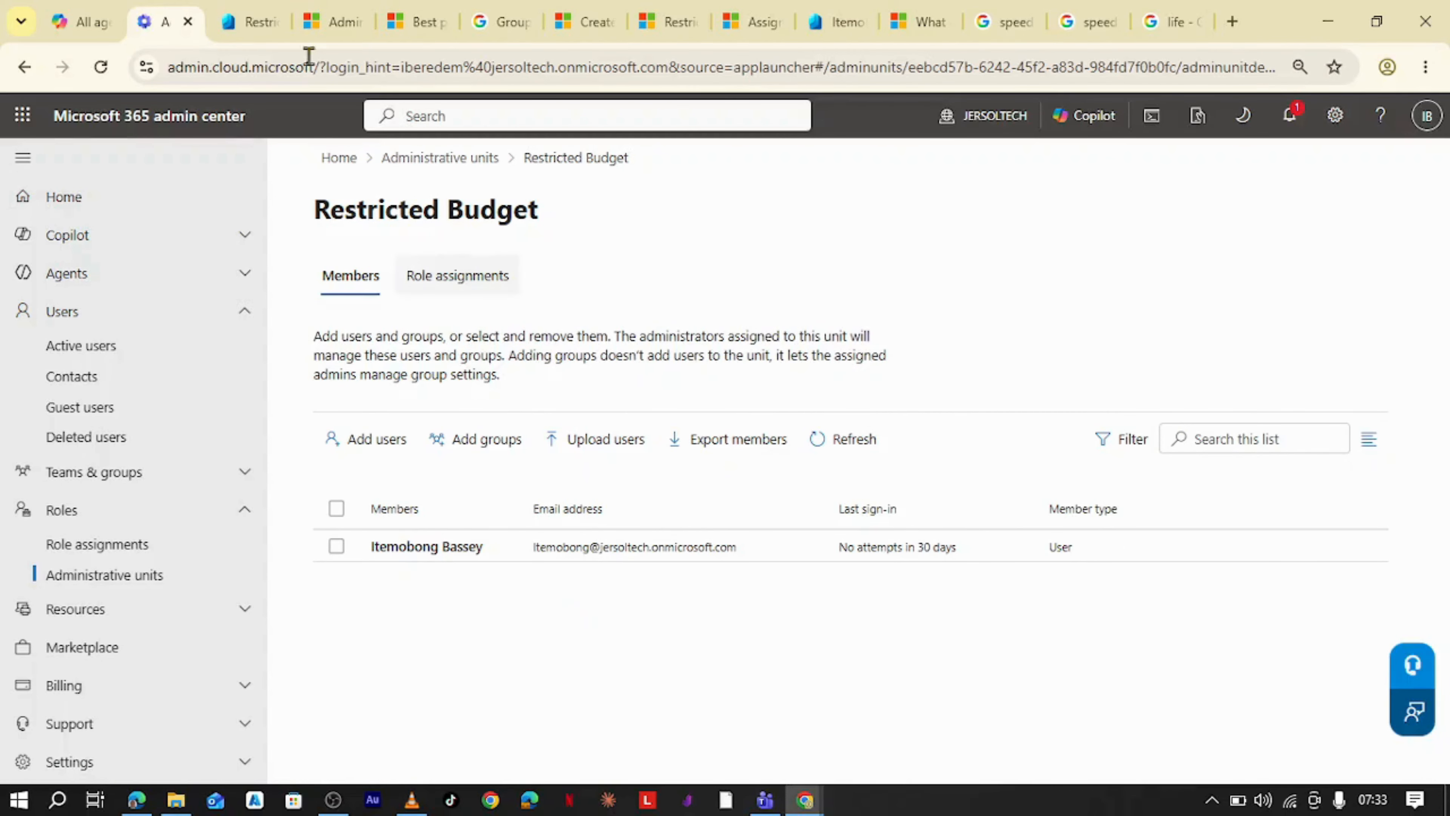
- Go to the Admin units list under Roles and administrators in the Microsoft Entra admin center
left_click(255, 16)
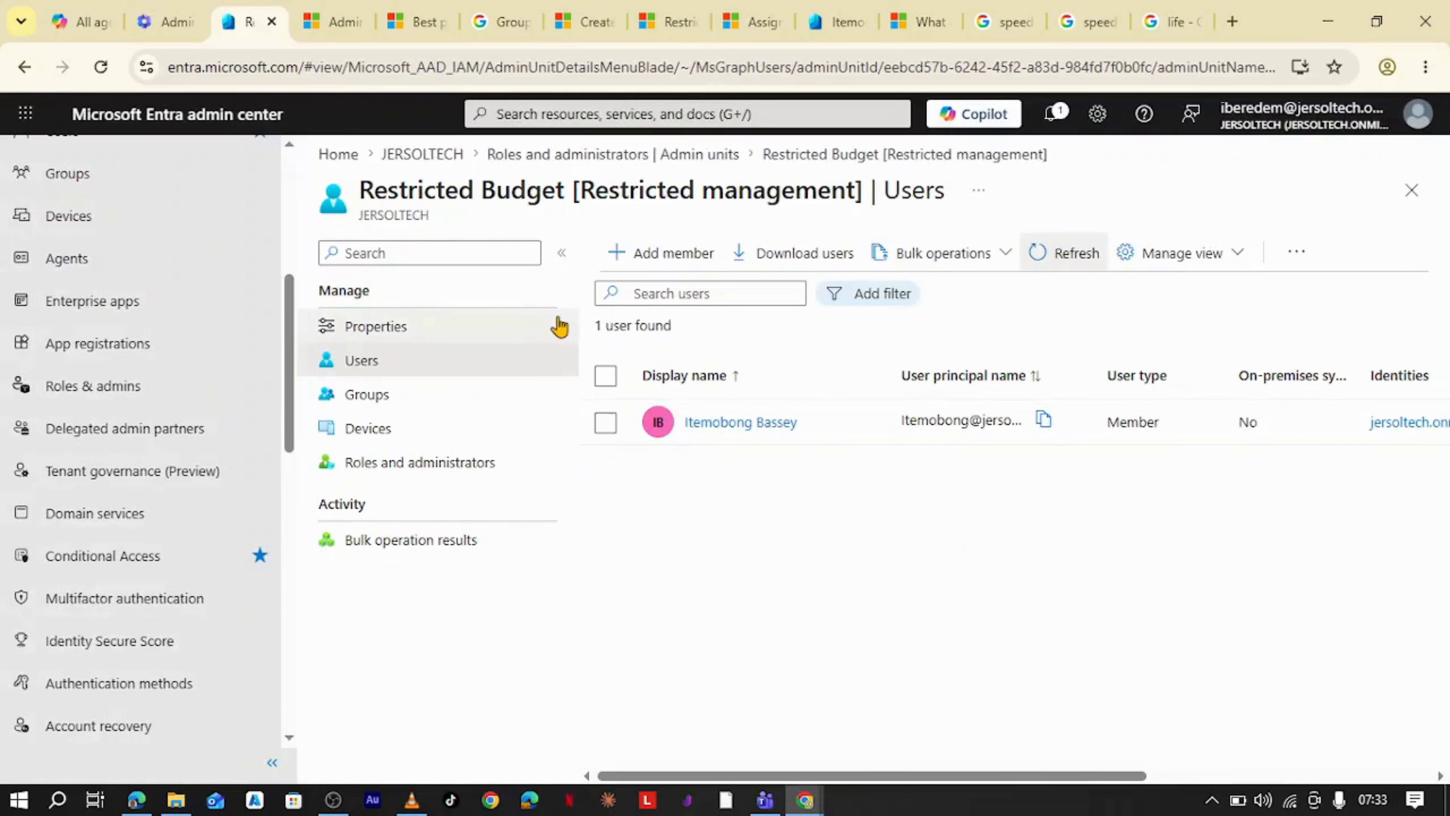
left_click(178, 18)
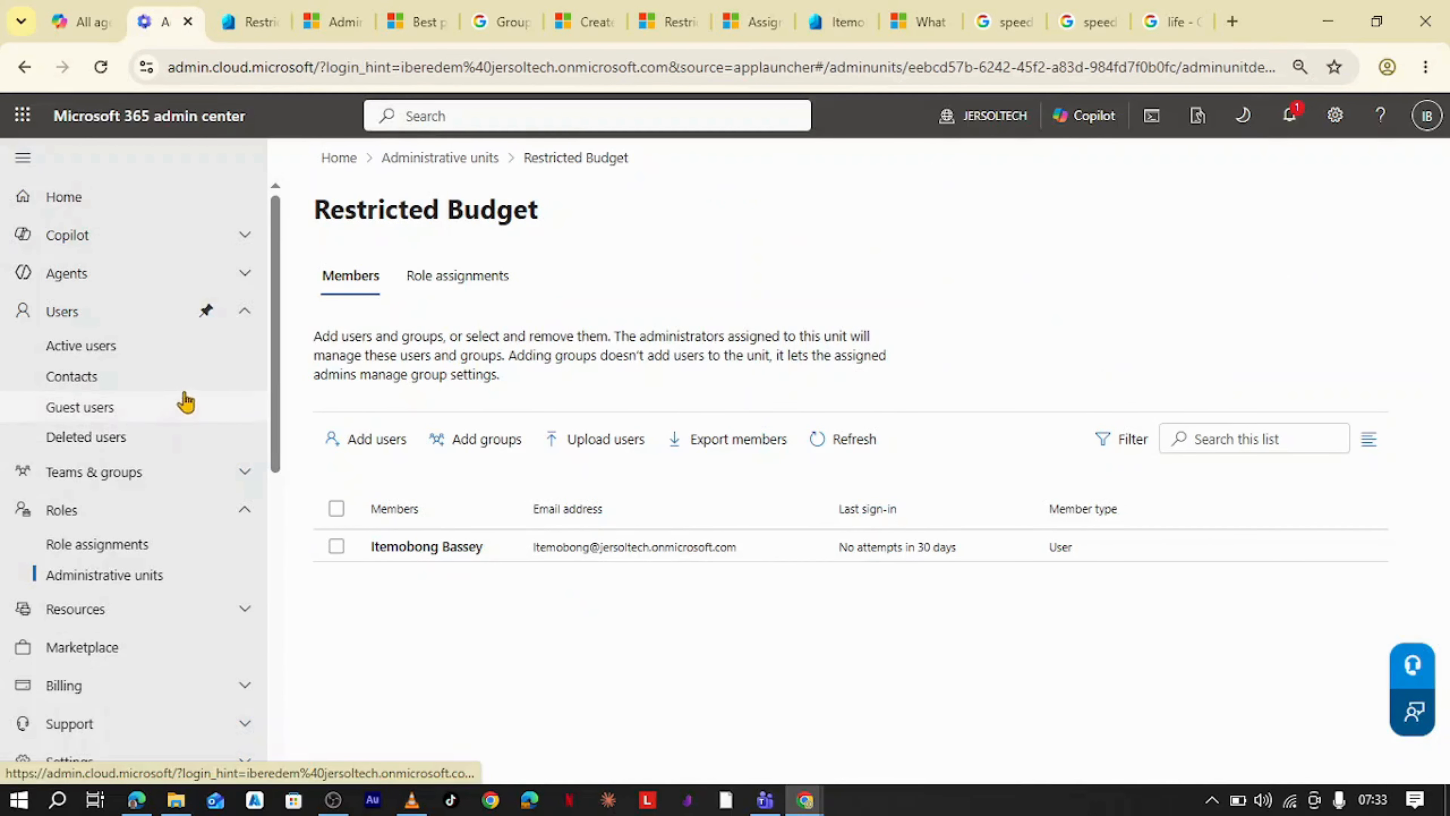
scroll(185, 408, "down", 7)
scroll(188, 411, "down", 4)
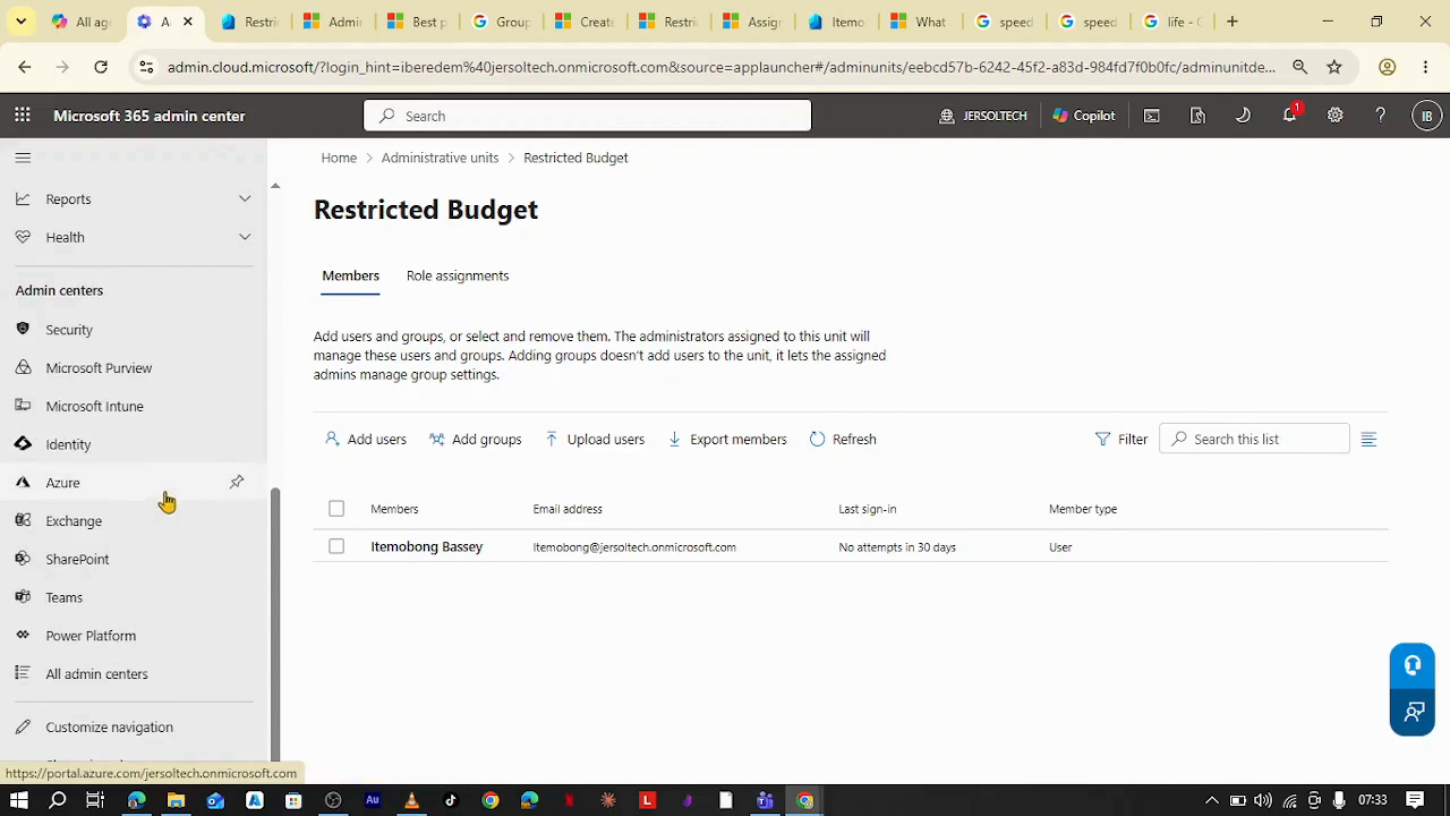
left_click(108, 448)
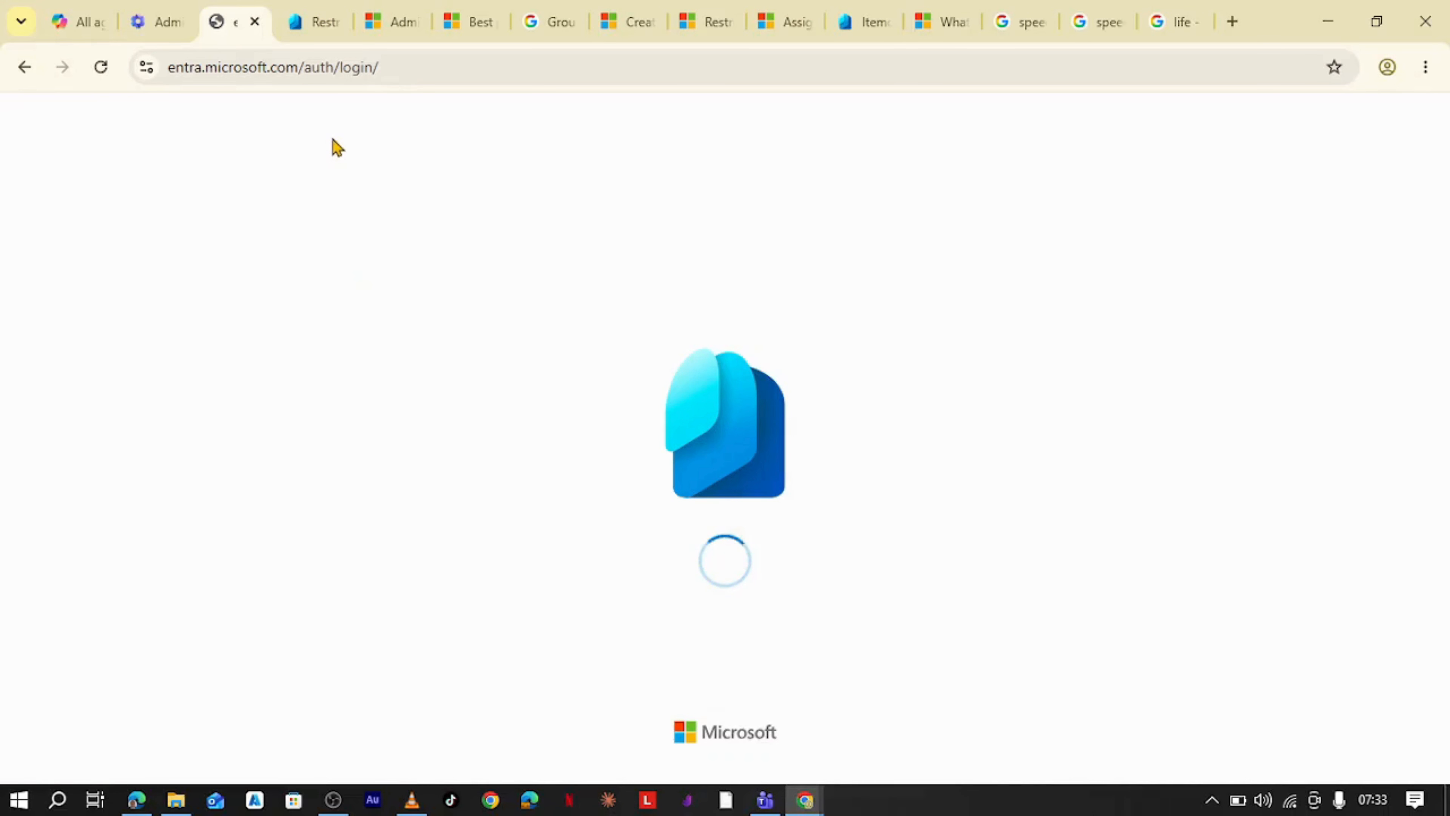
left_click(312, 21)
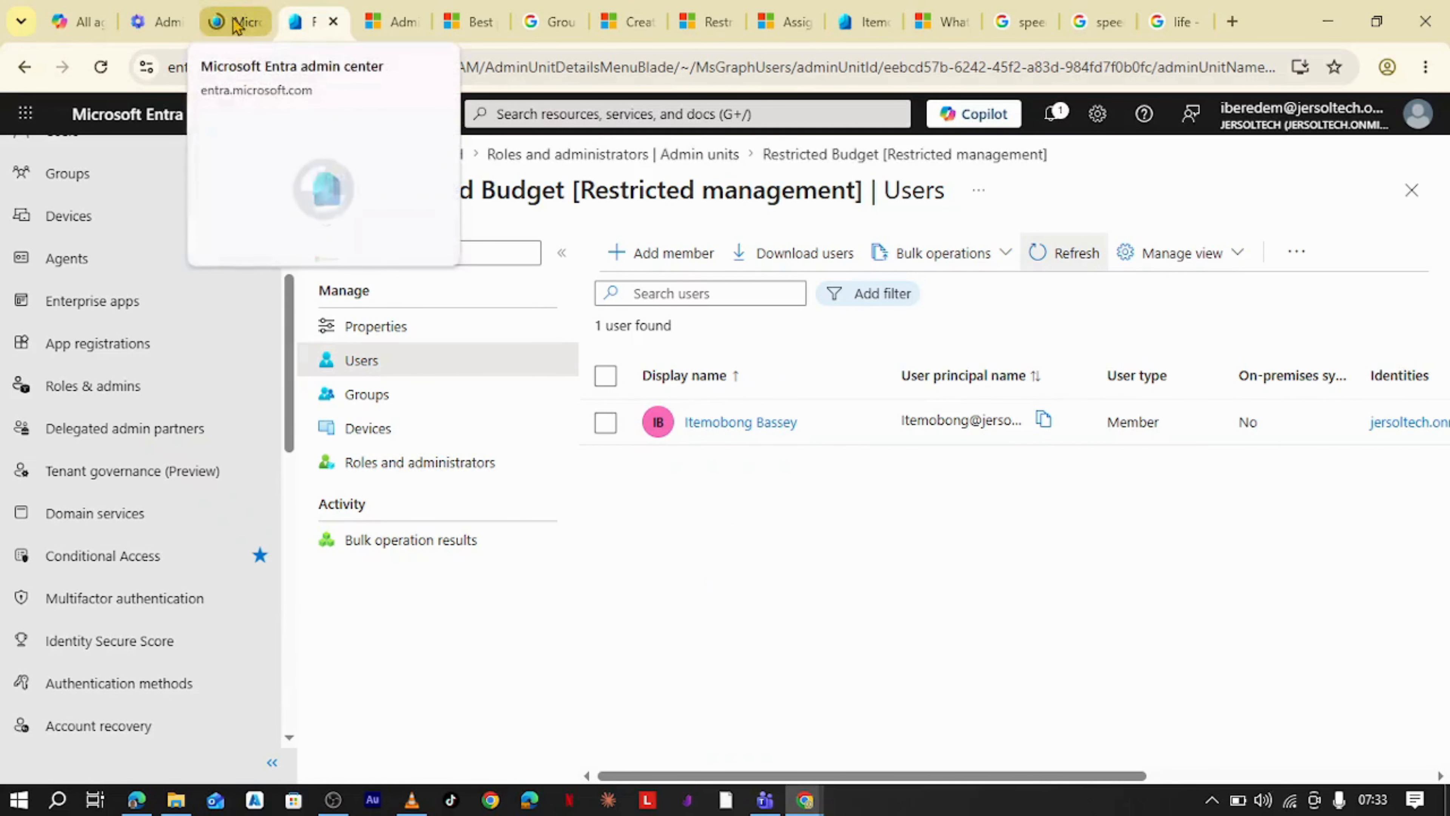
left_click(121, 389)
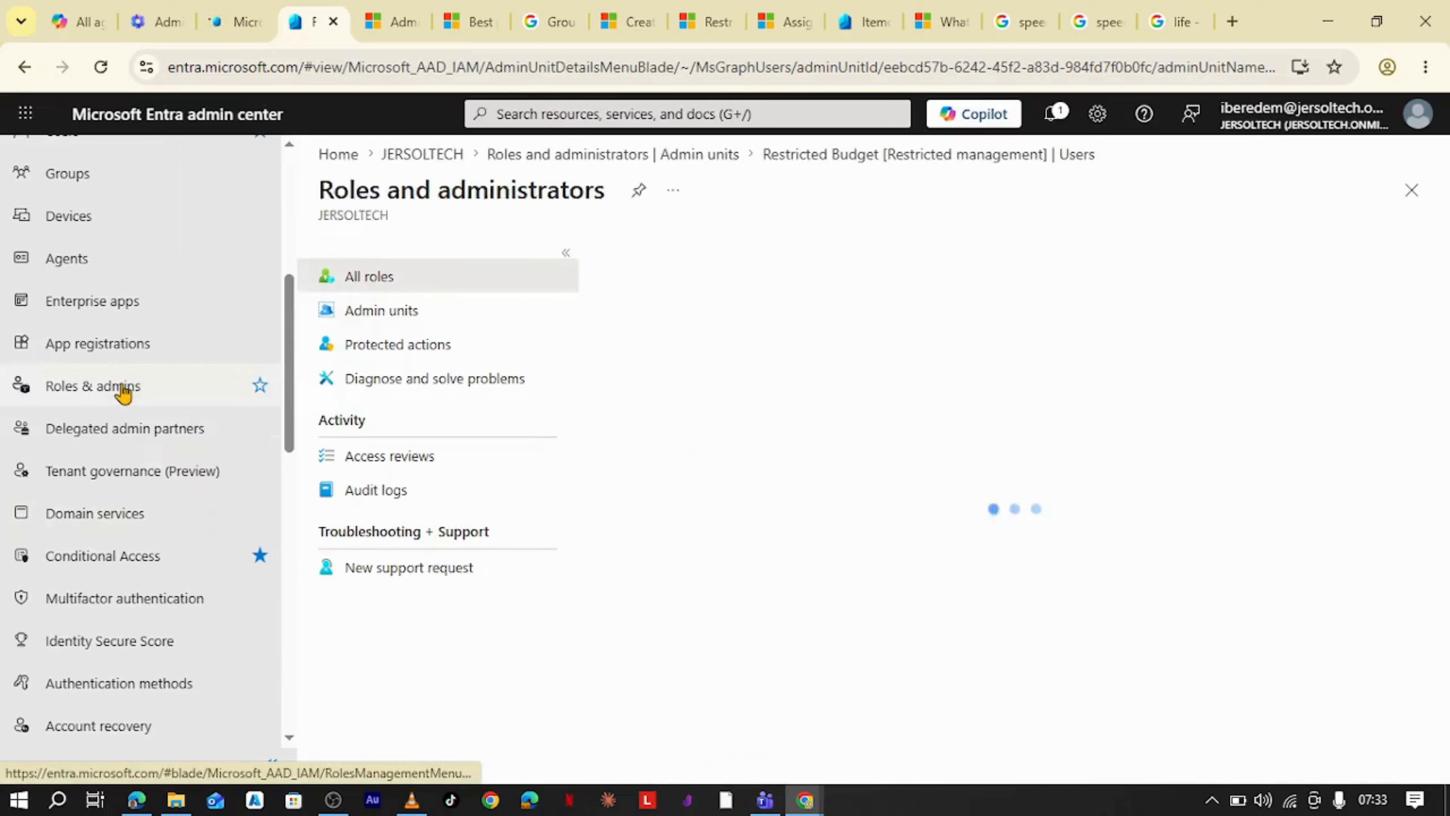
left_click(416, 325)
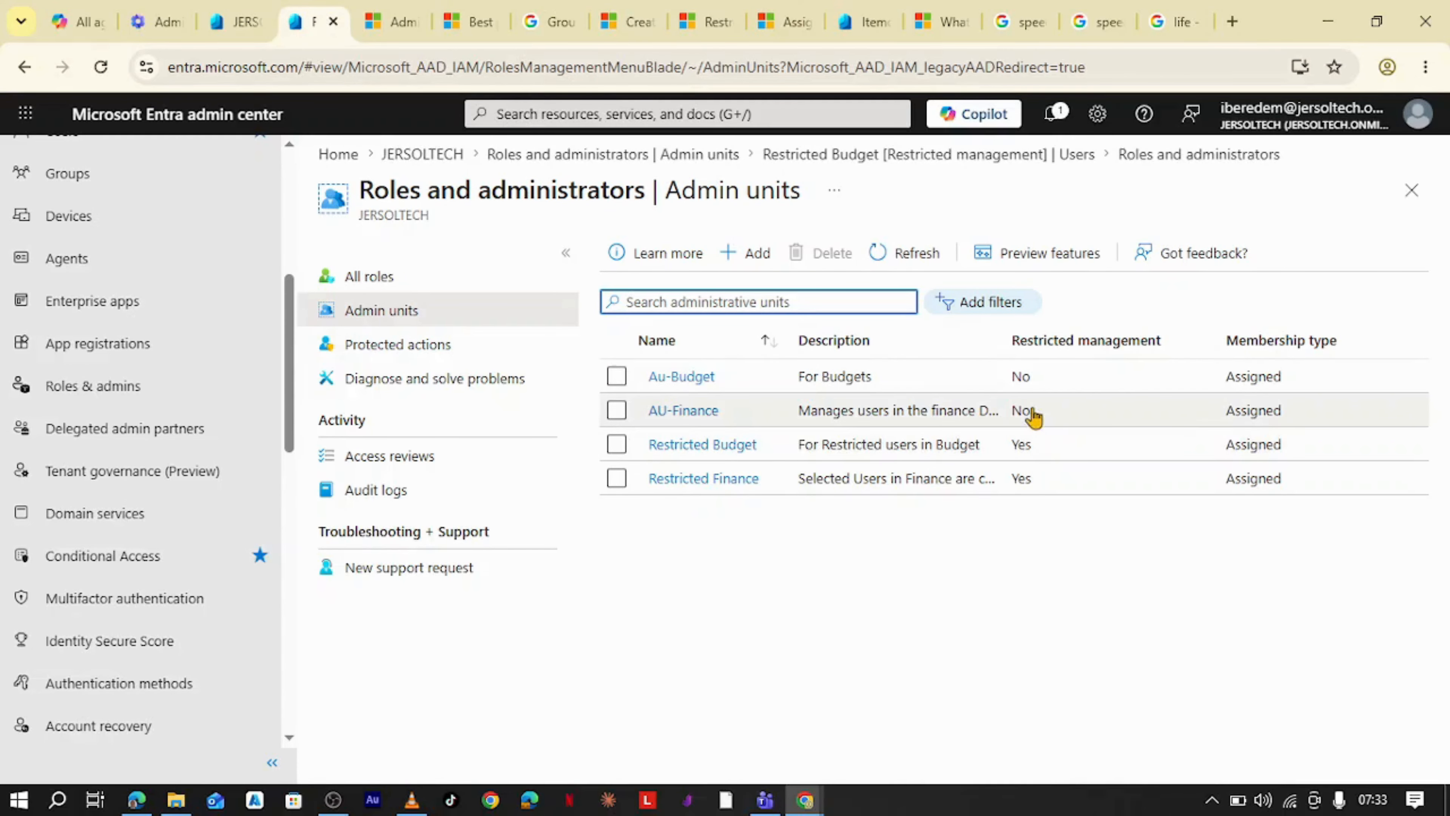
- Inspect the Au-Budget unit's properties and return to the Admin units list
left_click(685, 377)
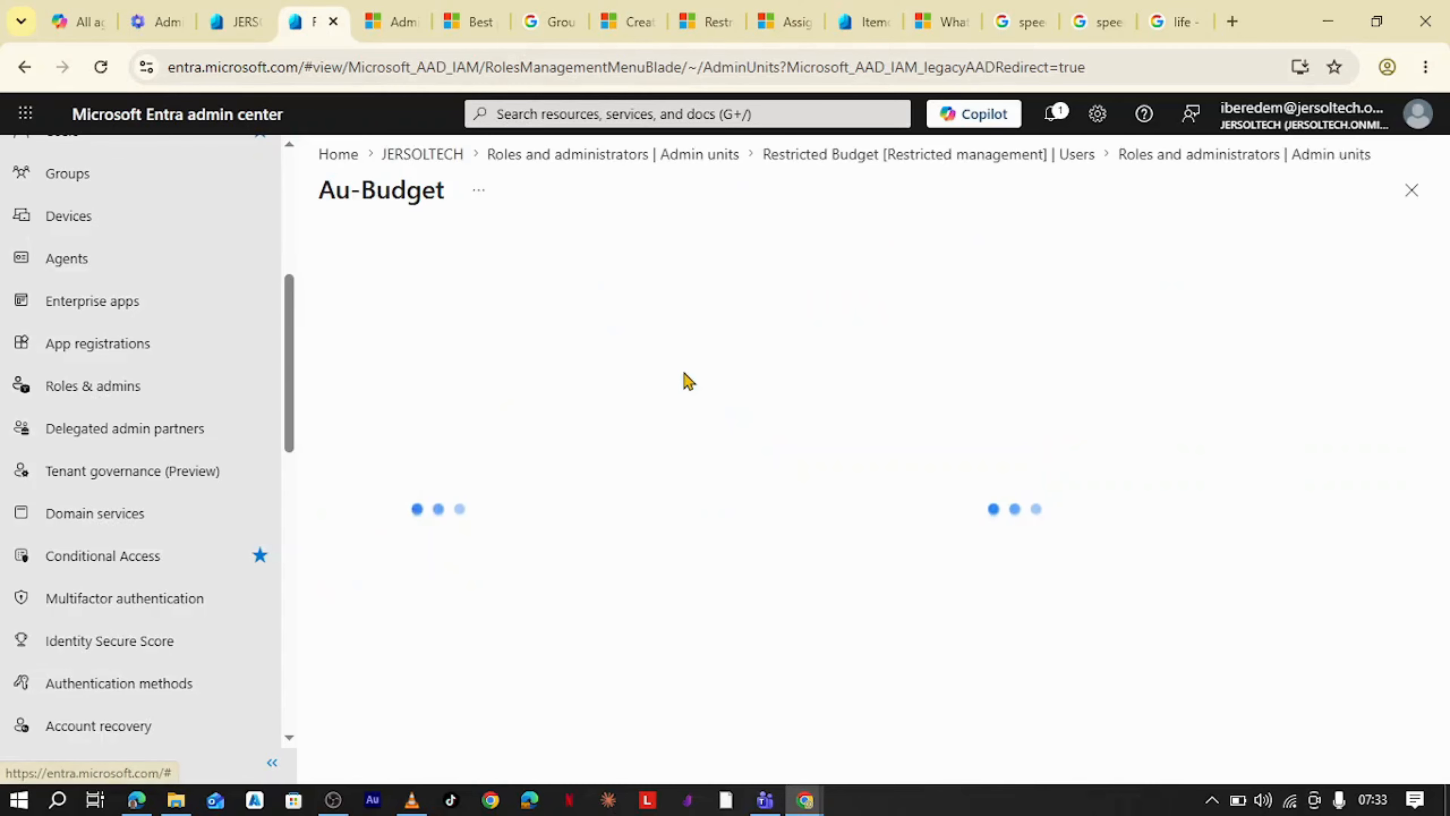
left_click(415, 334)
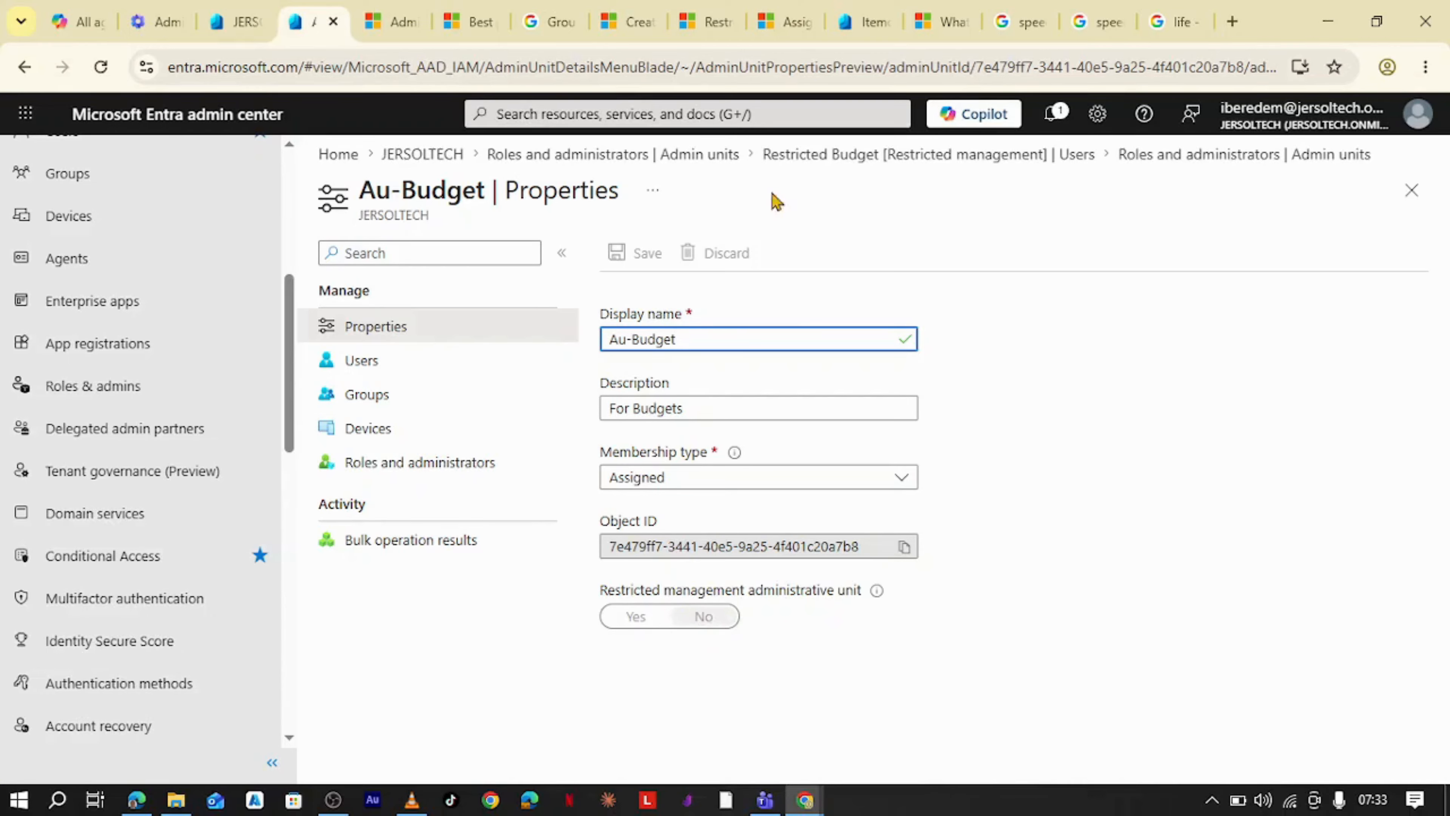
left_click(1198, 155)
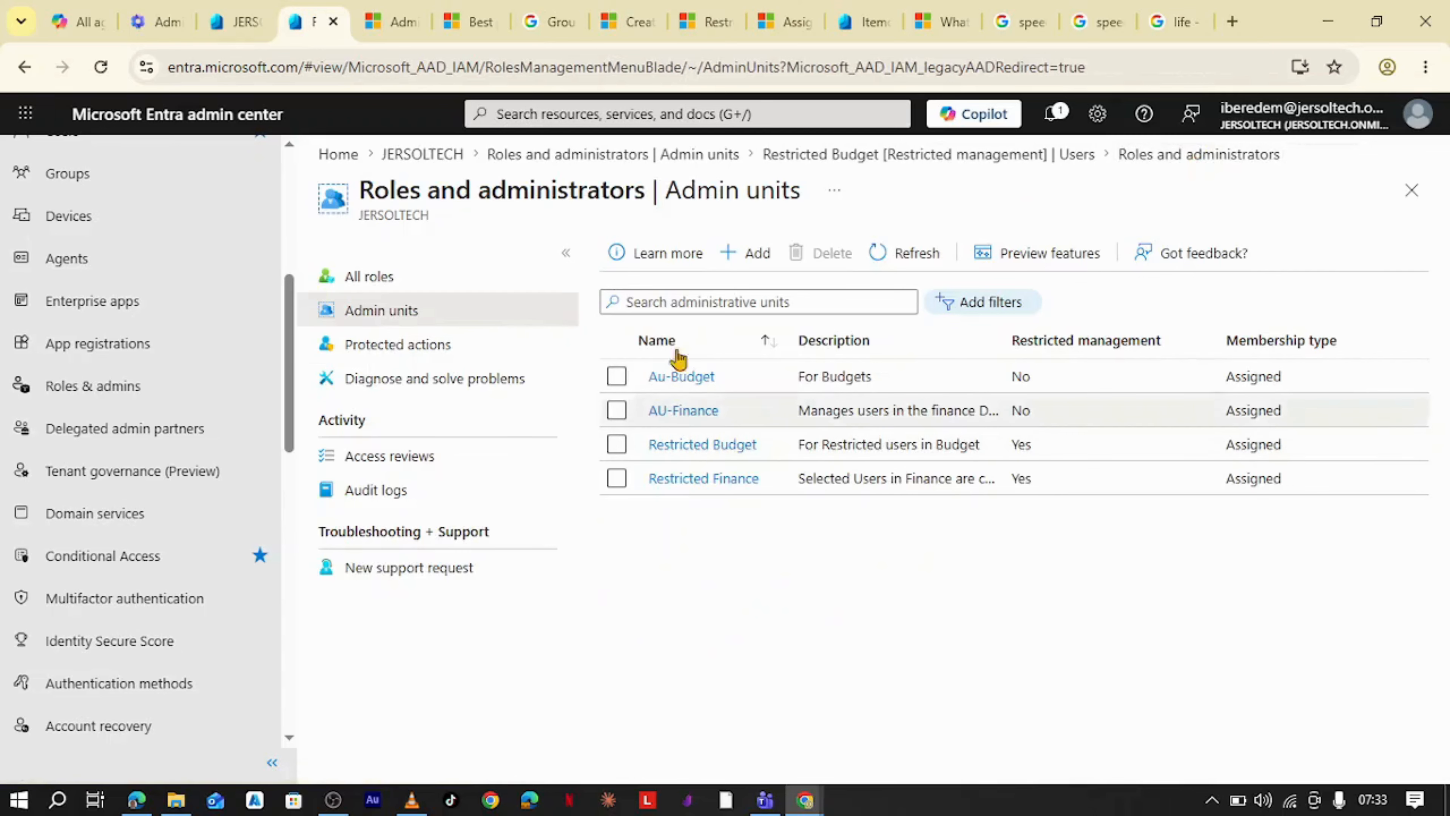
- Start adding an administrative unit named Restricted Audit with restricted management turned on
left_click(776, 260)
left_click(490, 391)
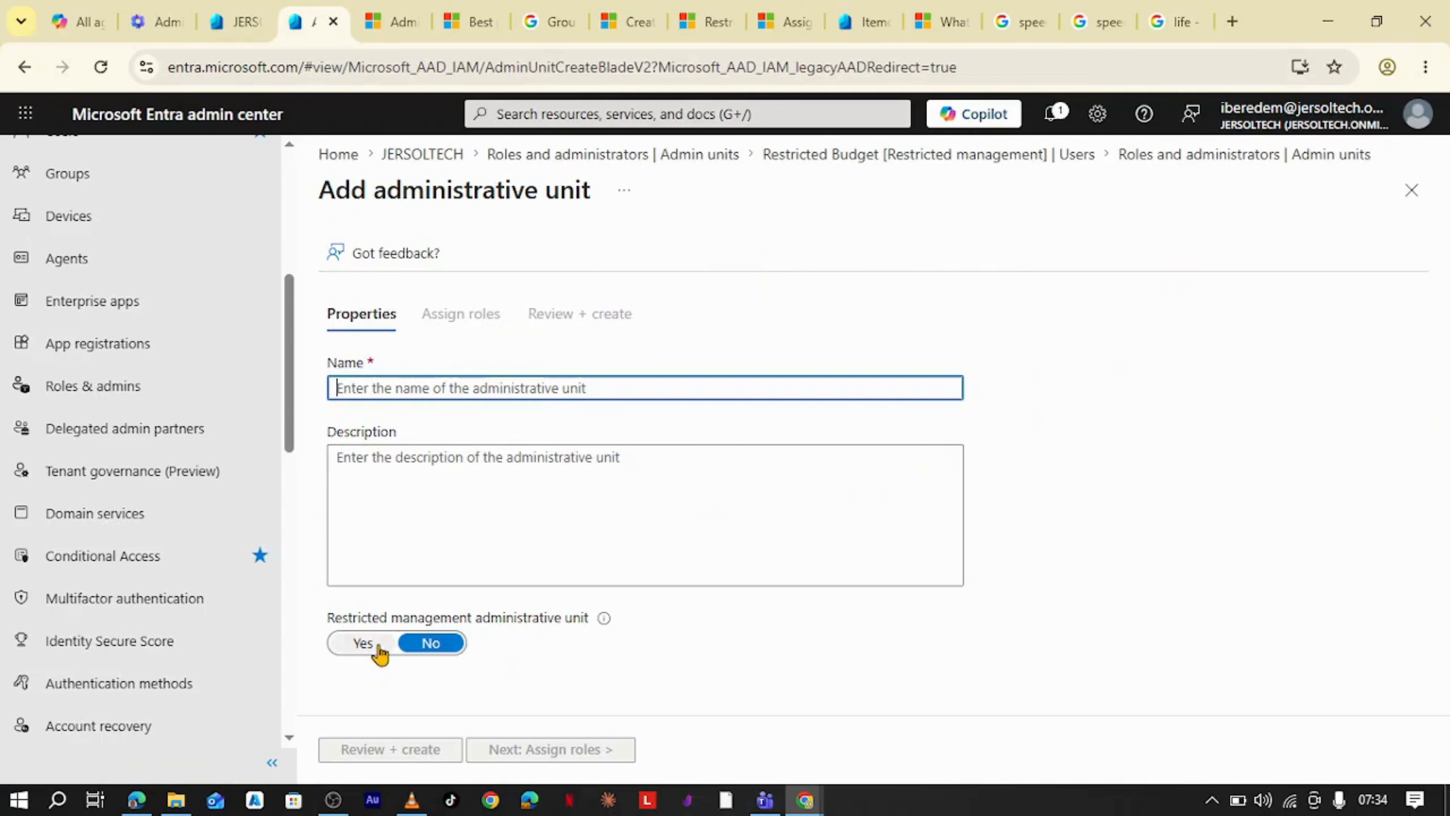
left_click(366, 643)
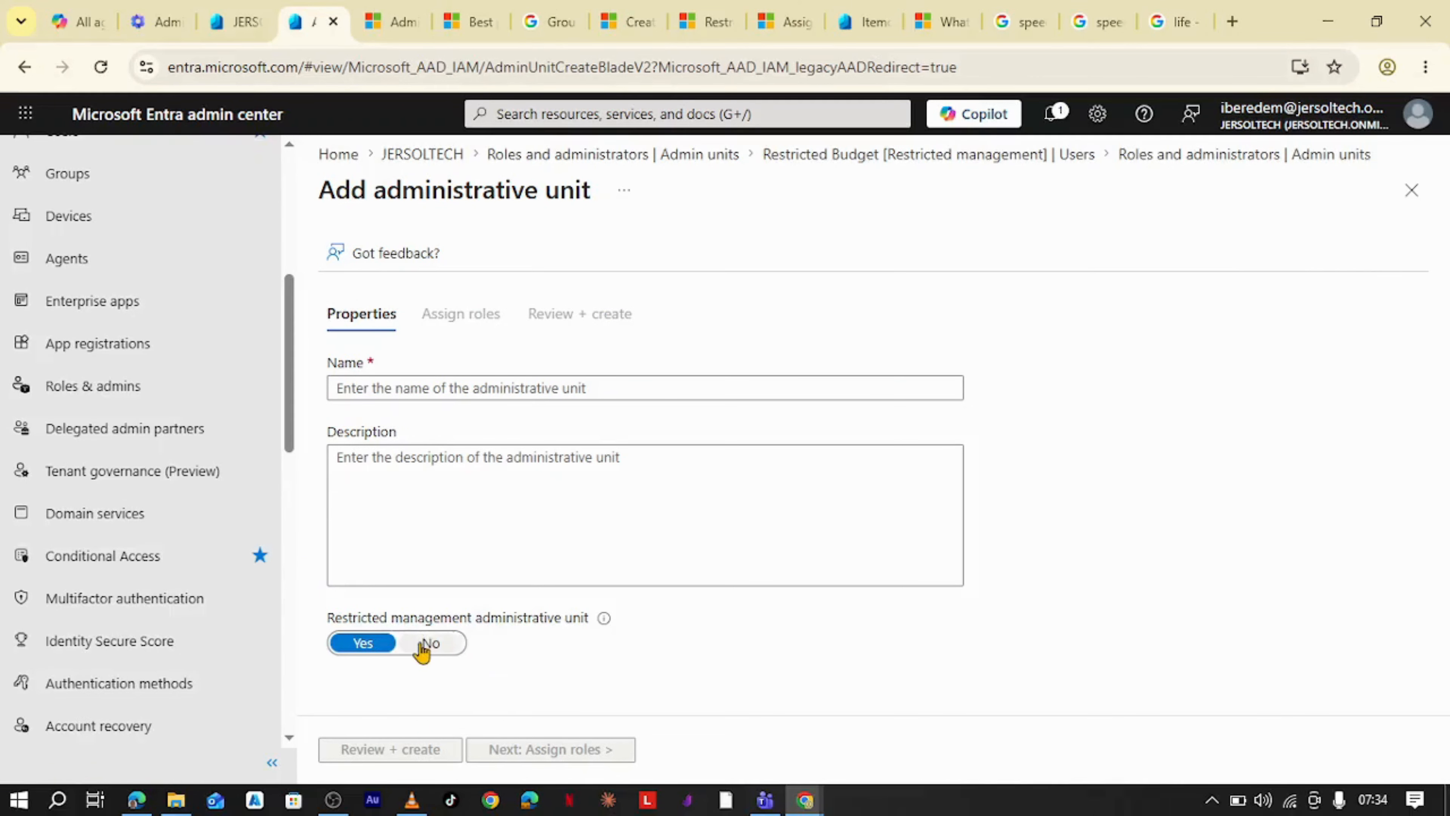
left_click(444, 388)
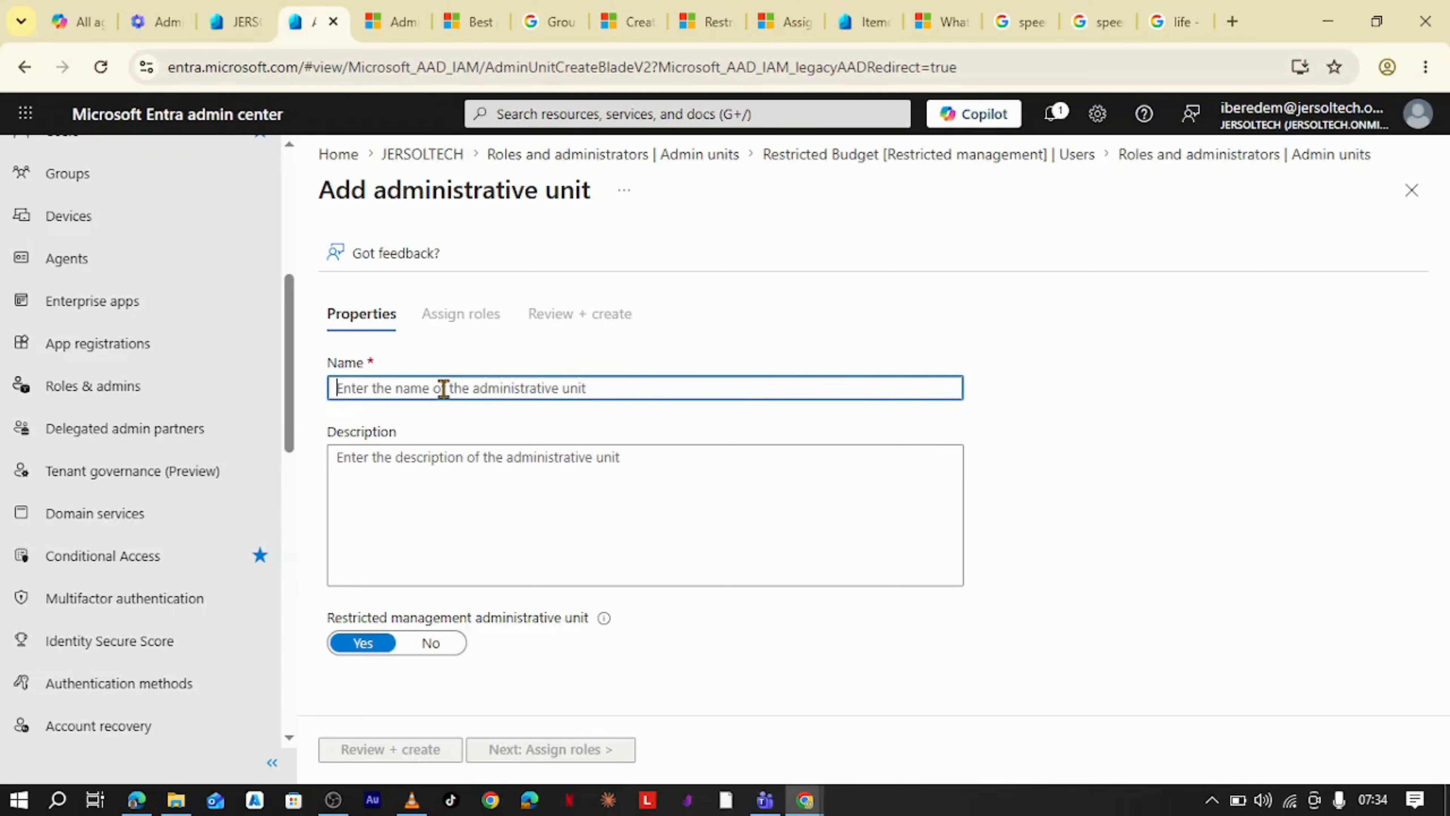
type("Restricted Audit")
- Set the unit's description to For Restricted Audit members
left_click(477, 485)
type("R")
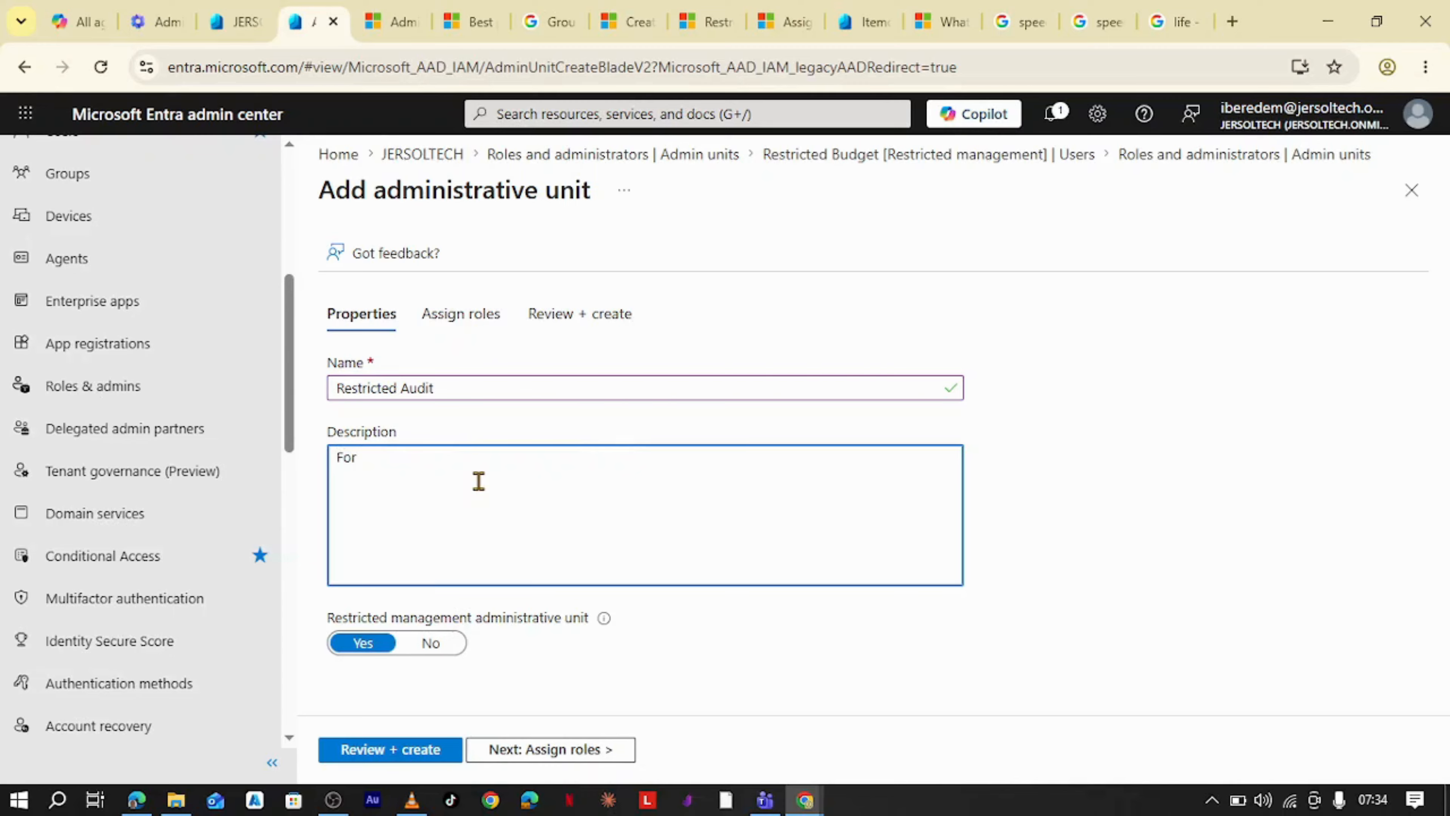
type("or Restricted Audit membve")
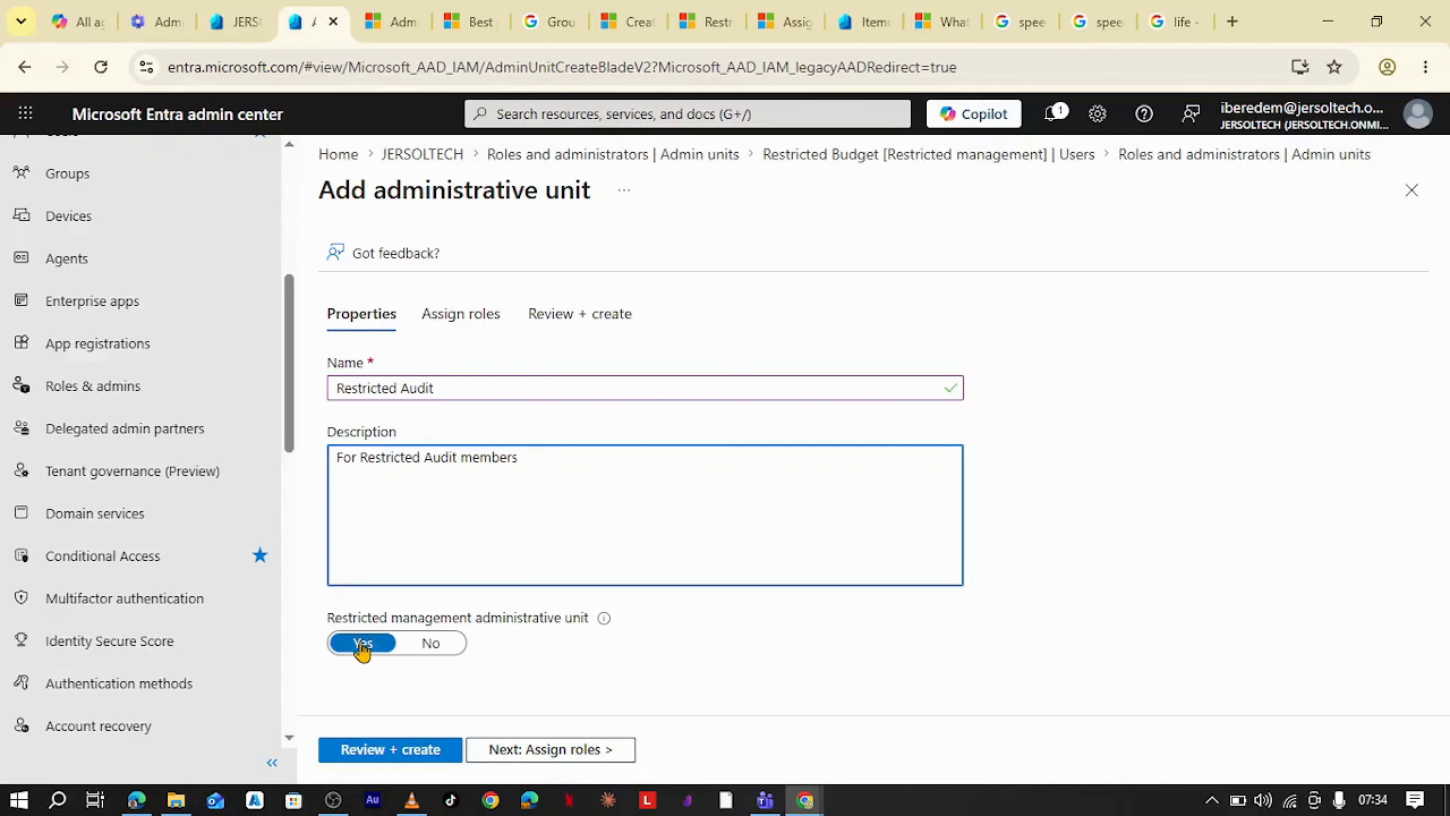
- Continue to role assignment and open the Password Administrator role
left_click(486, 750)
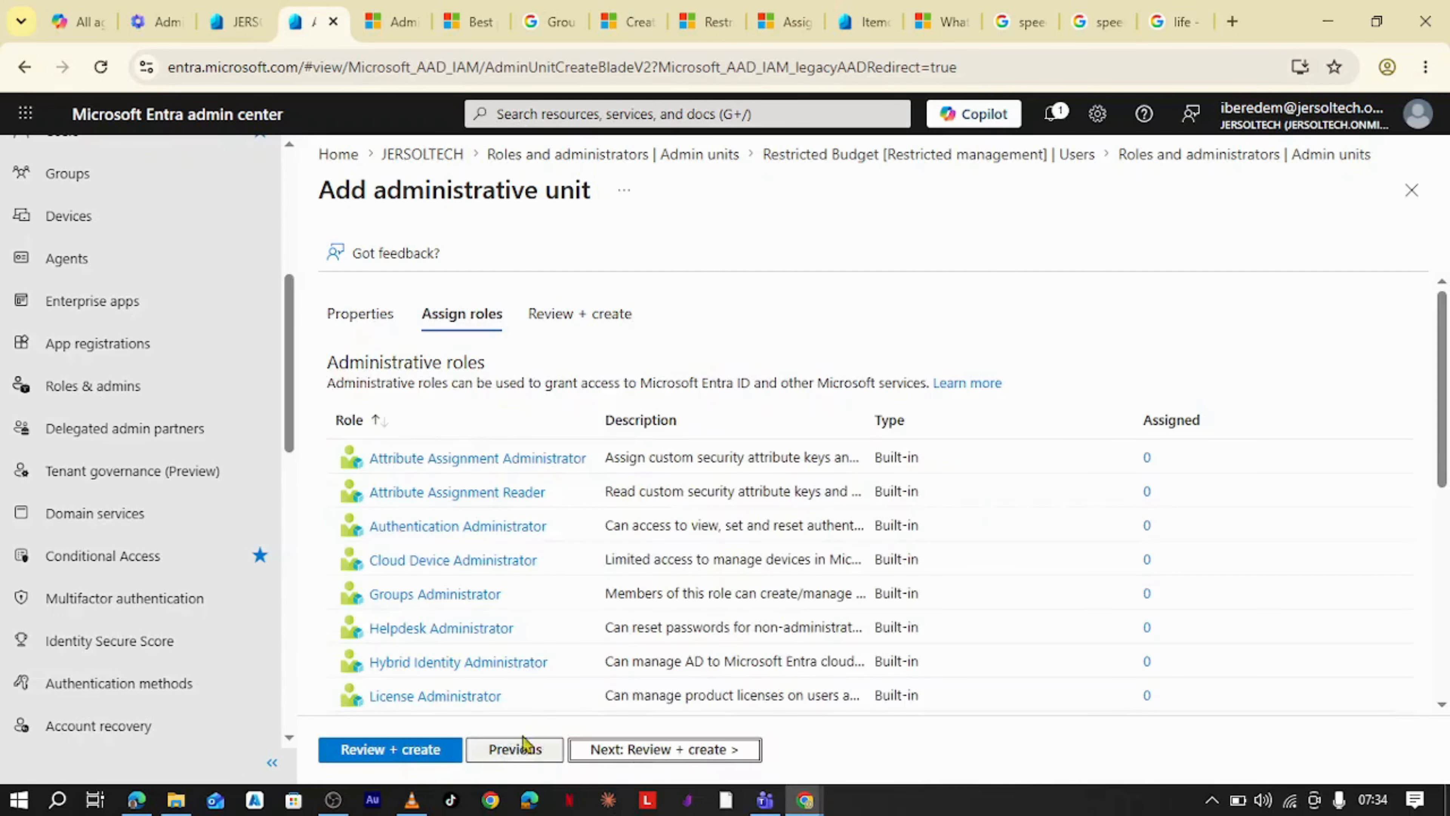
scroll(500, 546, "down", 5)
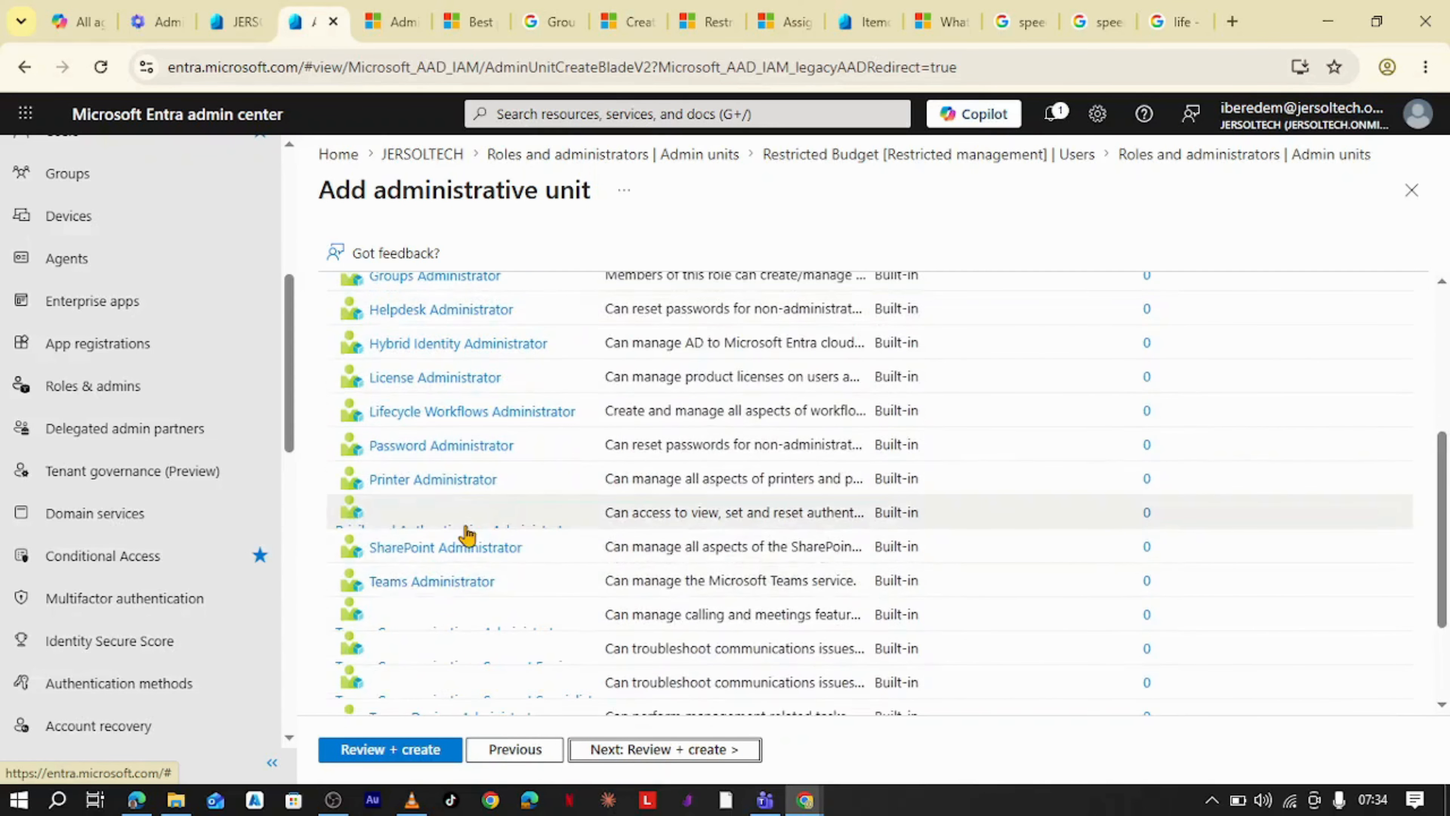
scroll(463, 526, "up", 5)
scroll(456, 400, "down", 7)
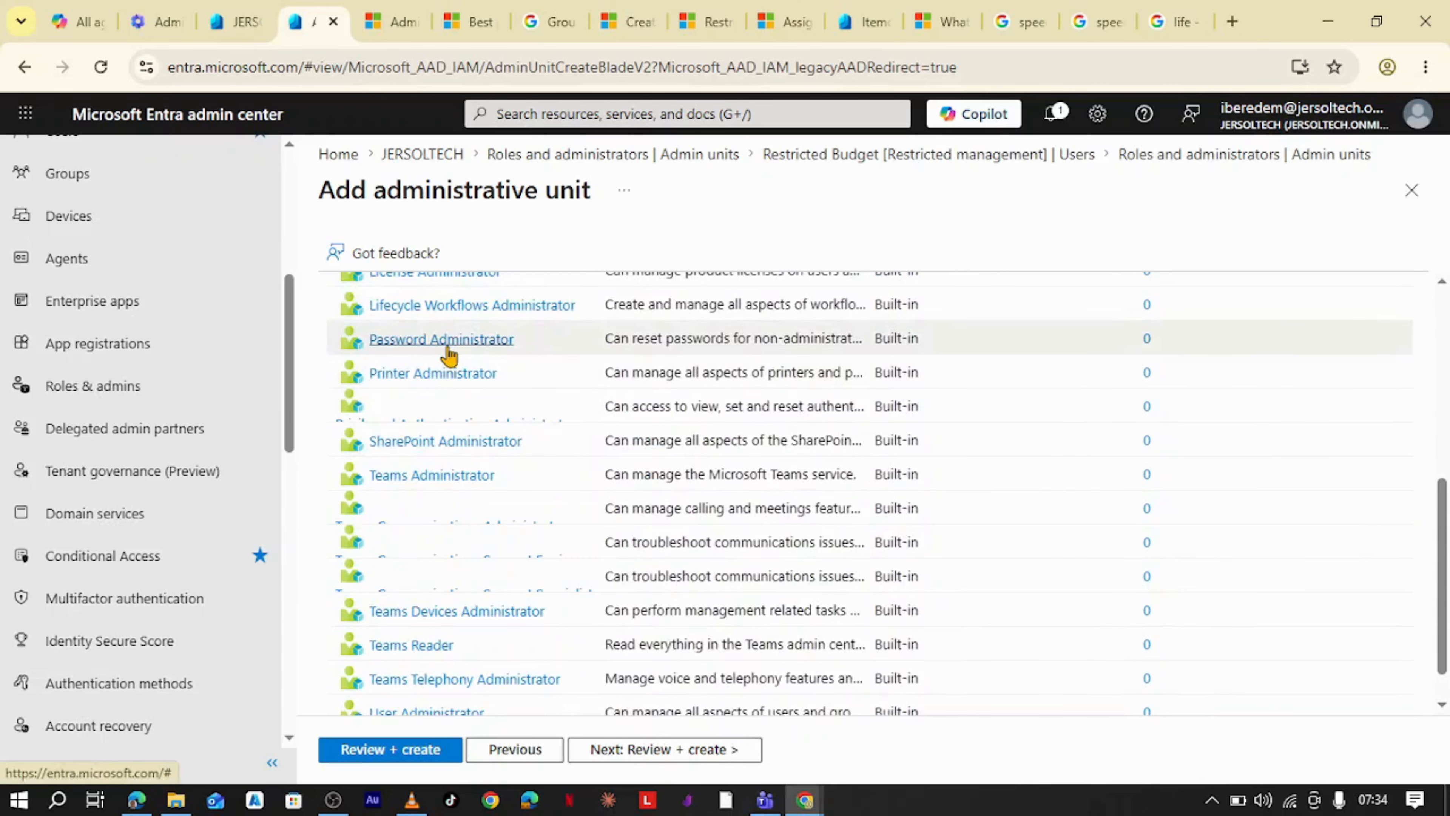
left_click(473, 356)
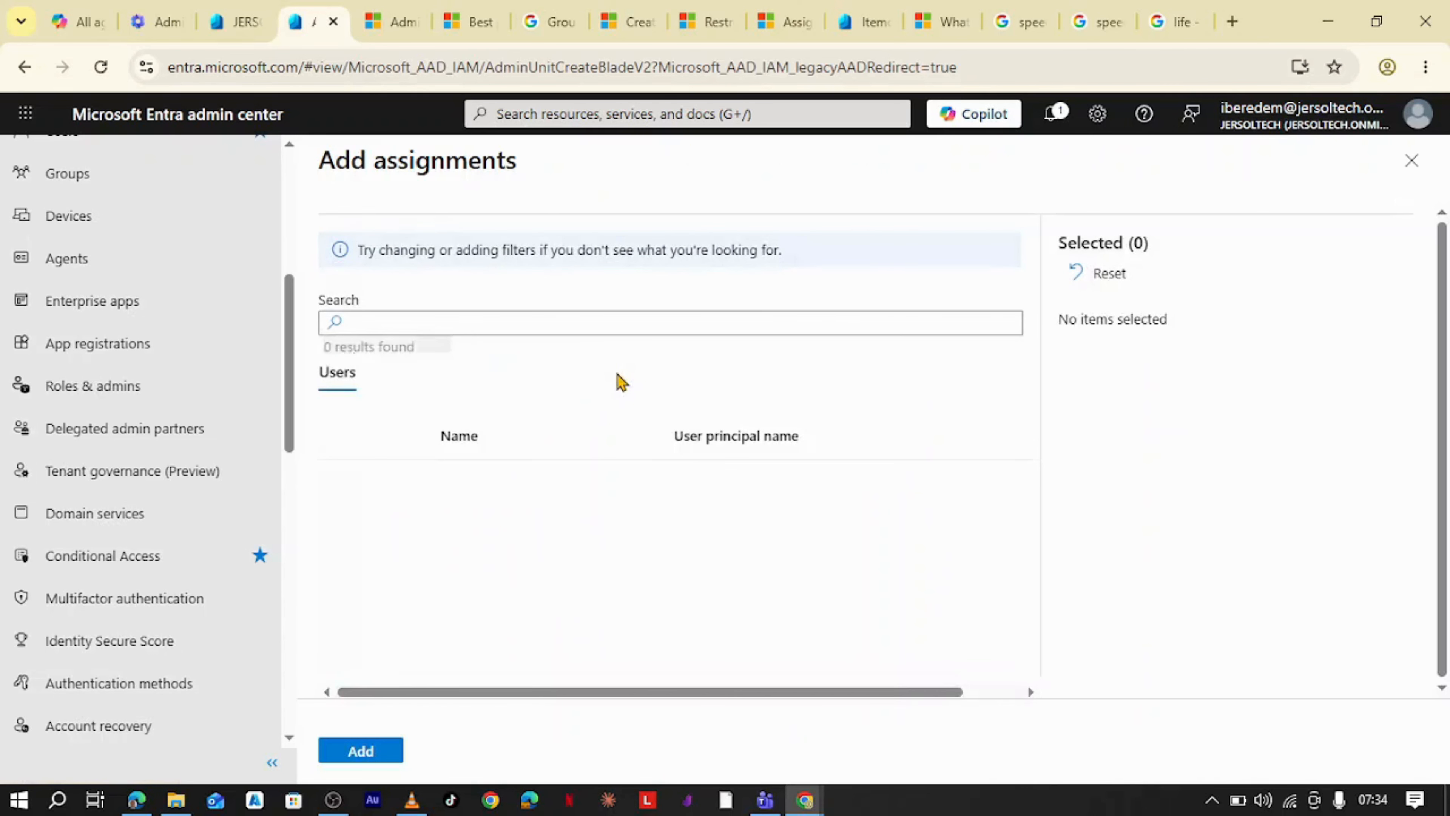
- Select a user and add them as Password Administrator for the unit
scroll(498, 502, "down", 10)
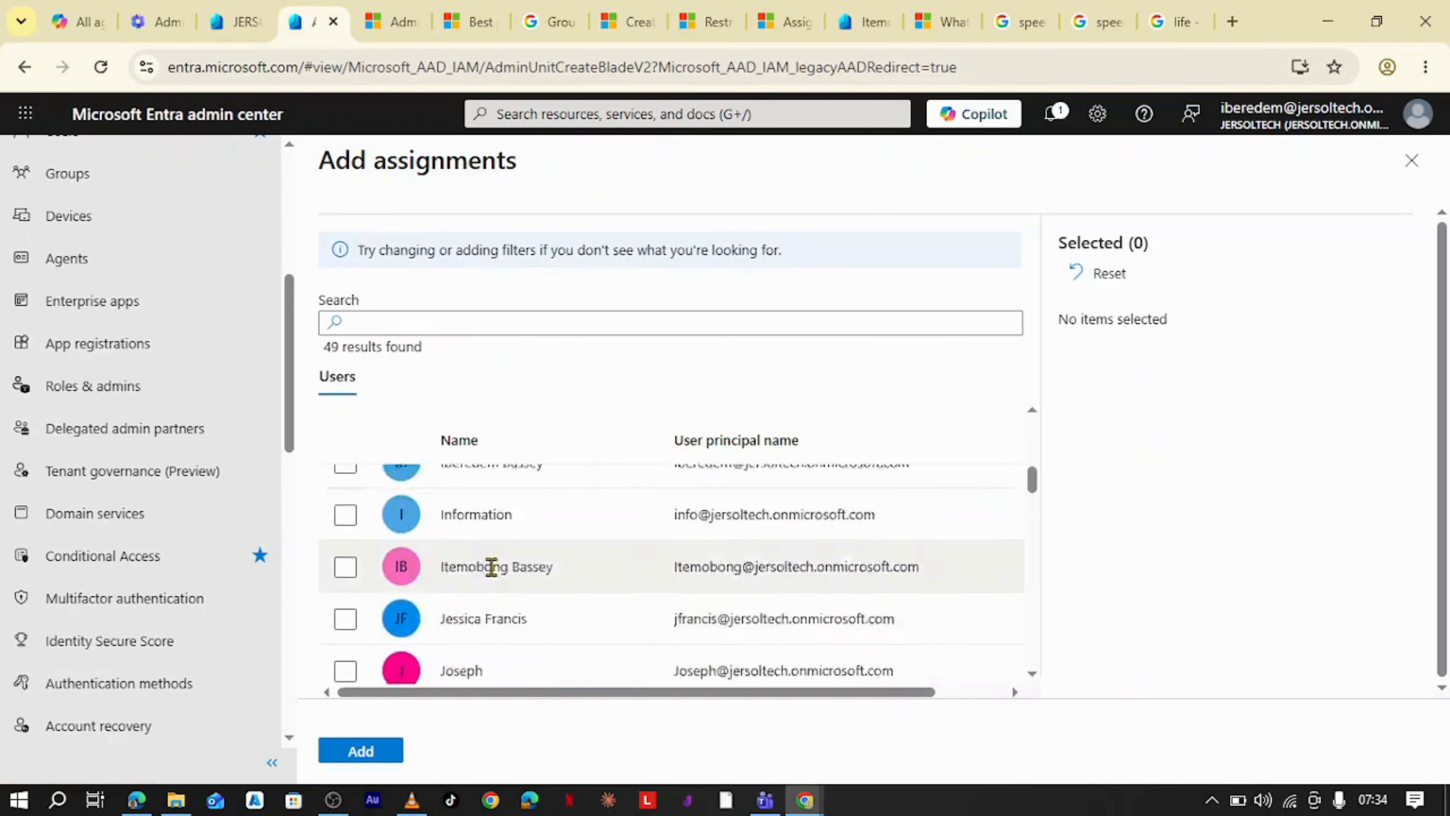
scroll(429, 571, "up", 5)
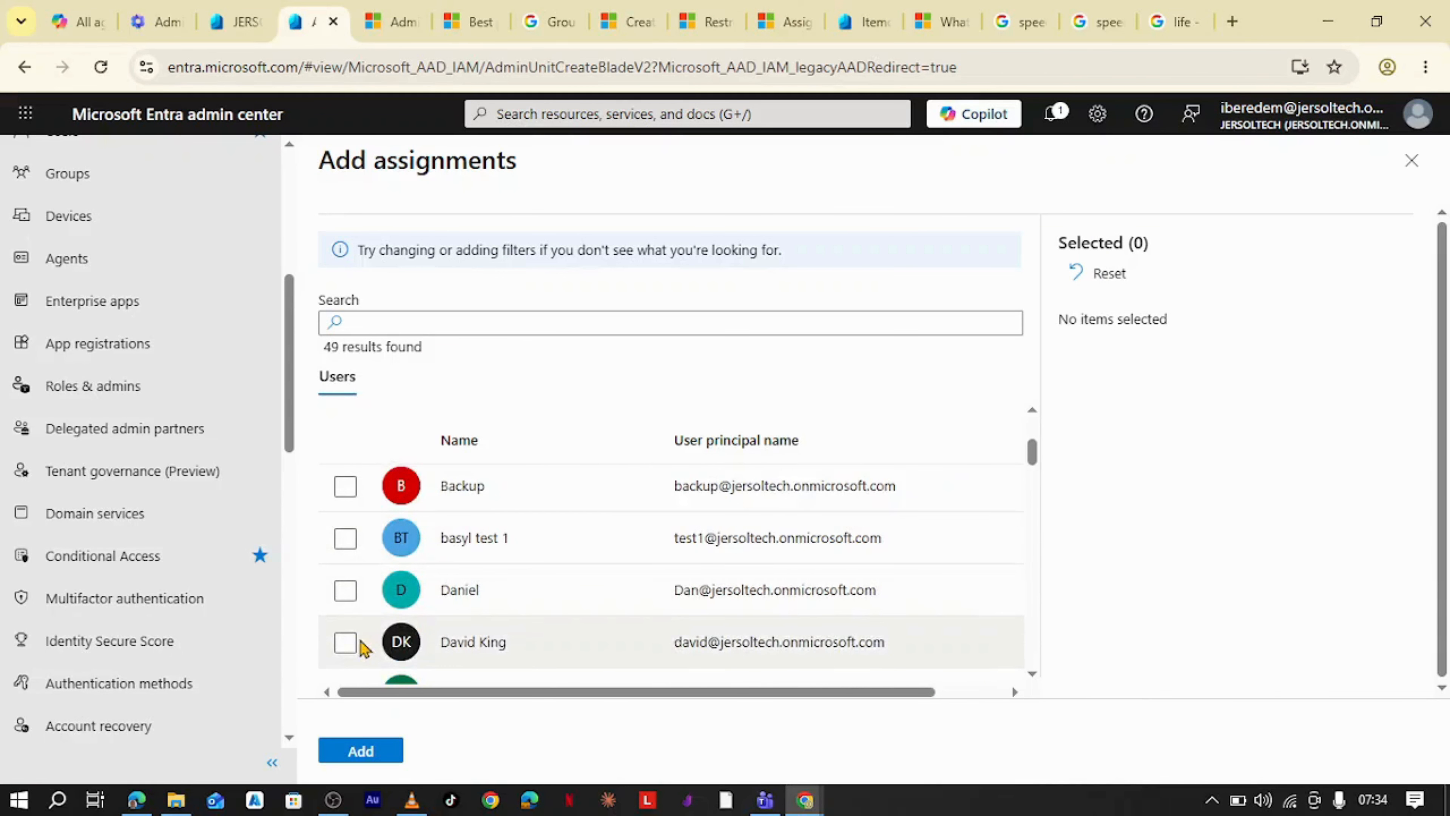
left_click(348, 641)
left_click(363, 753)
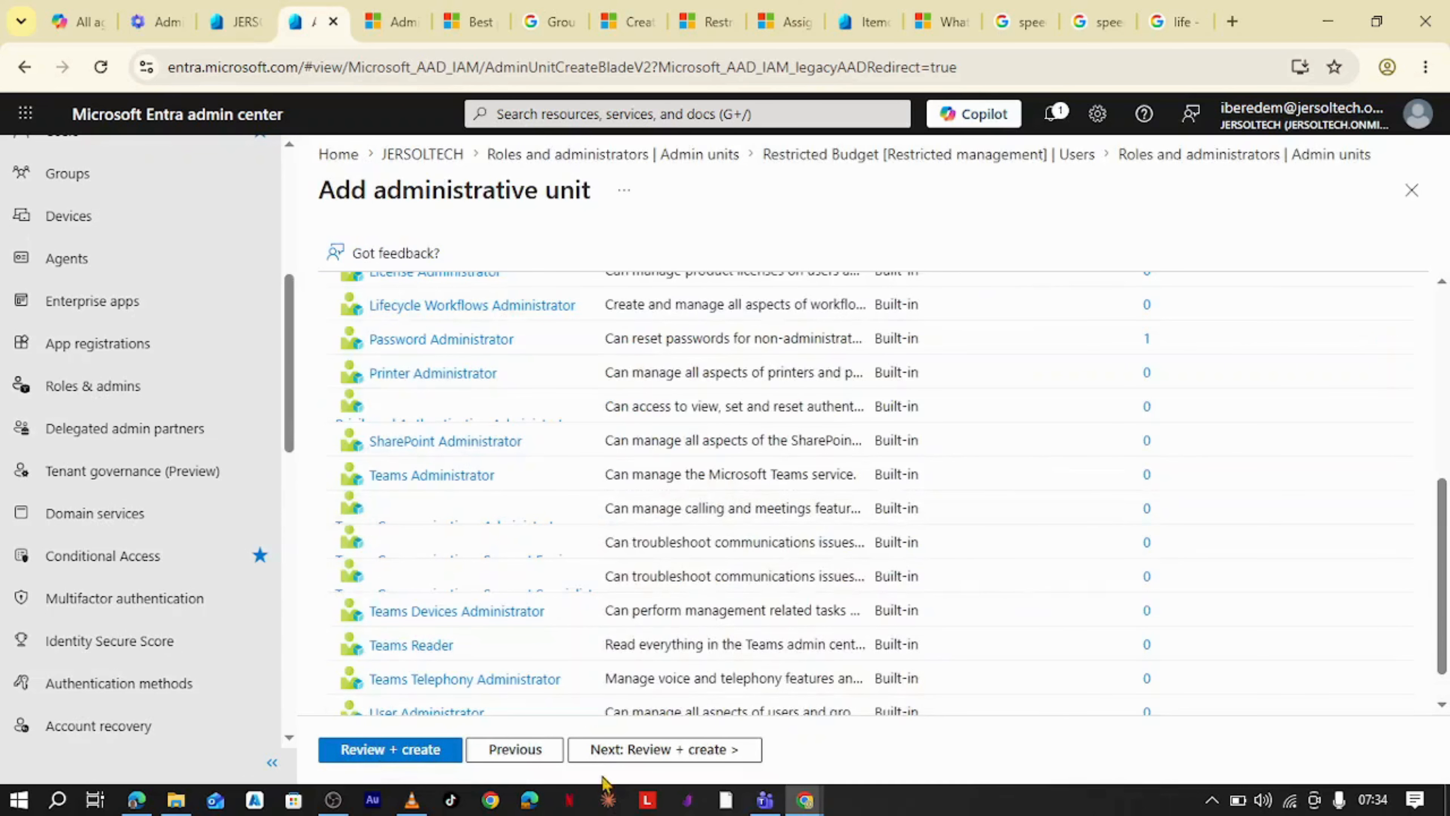
- Review and create the Restricted Audit administrative unit
left_click(717, 756)
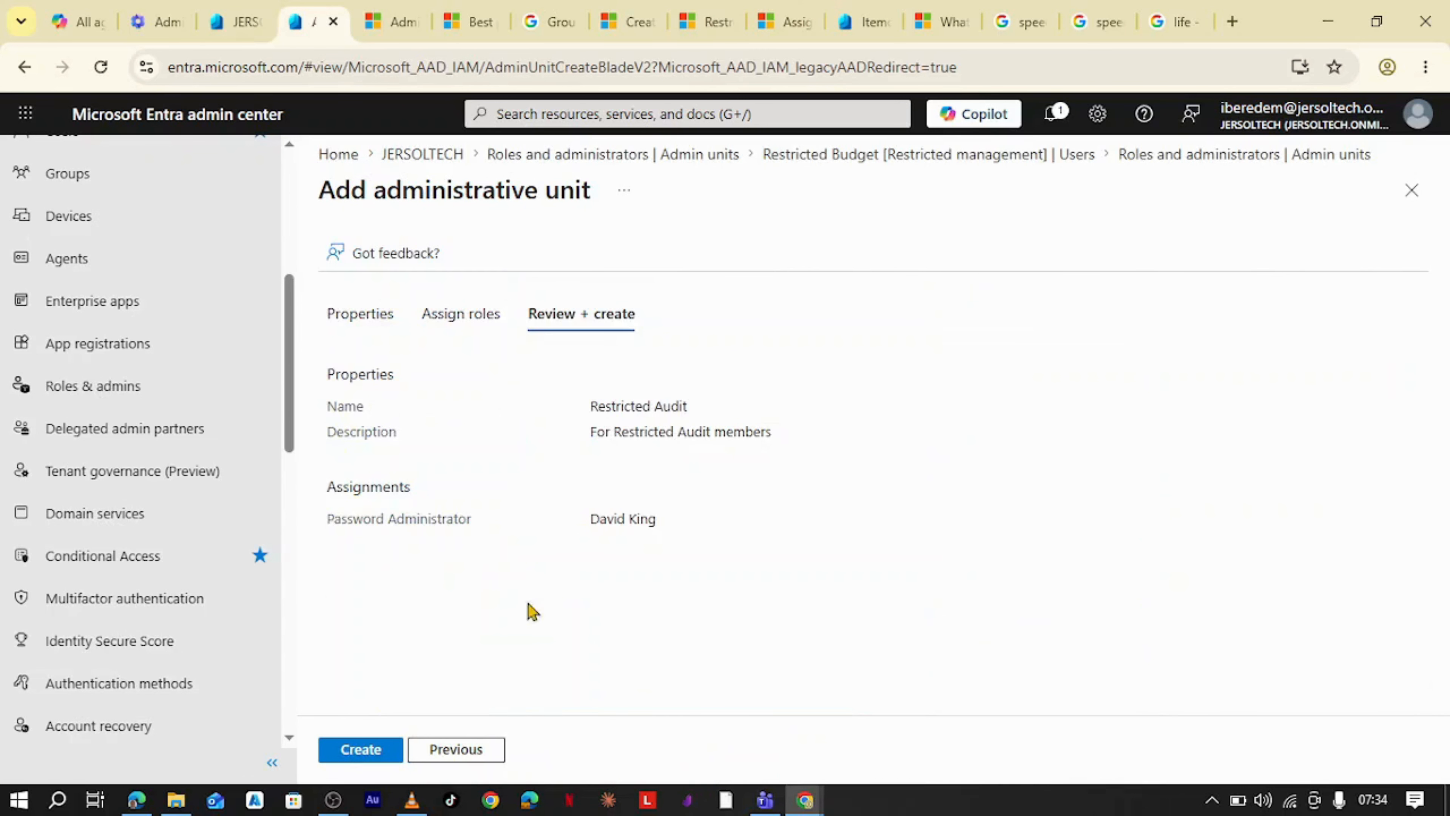
left_click(370, 743)
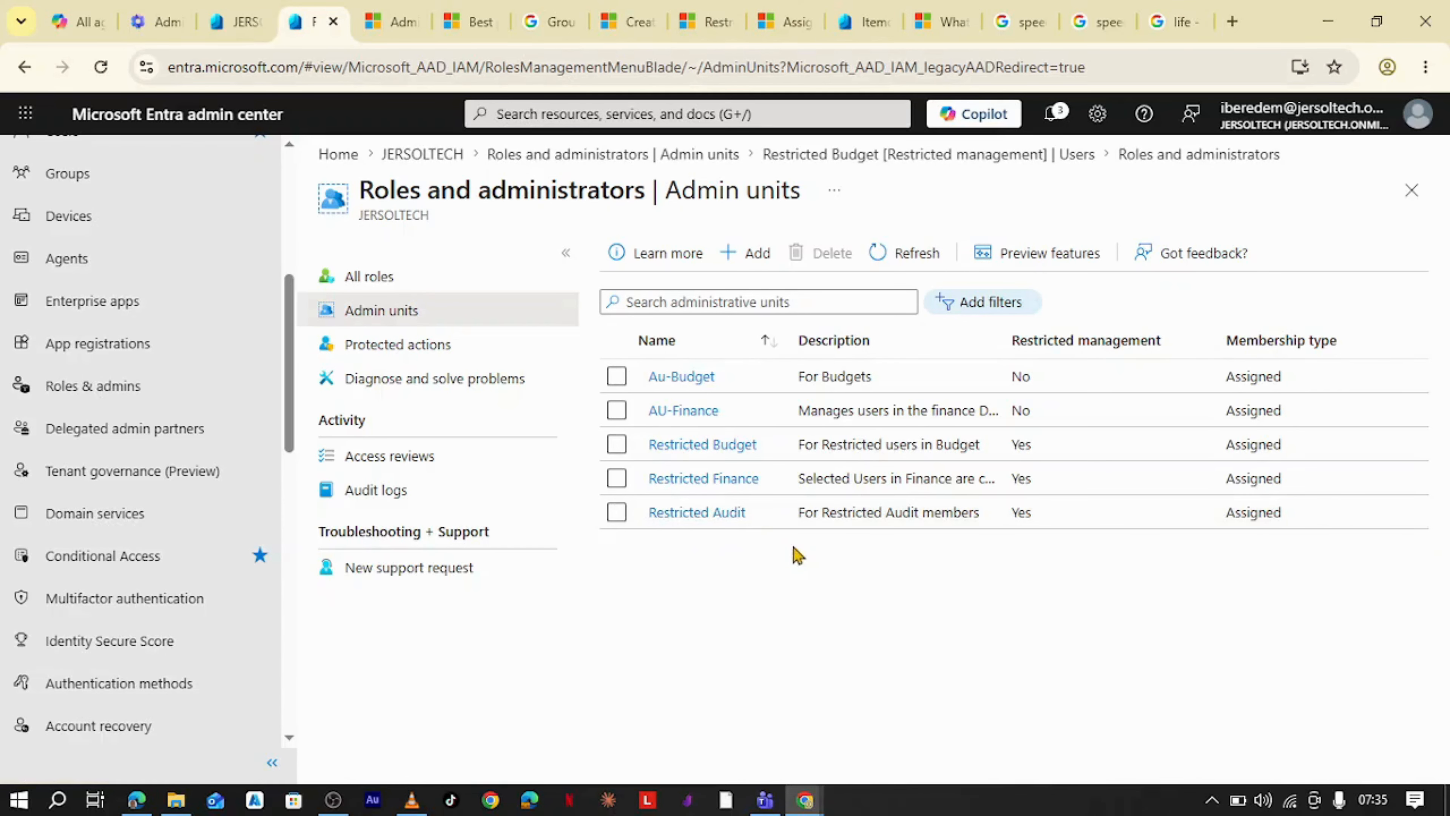
- Open the Restricted Budget unit's Roles and administrators page
left_click(711, 448)
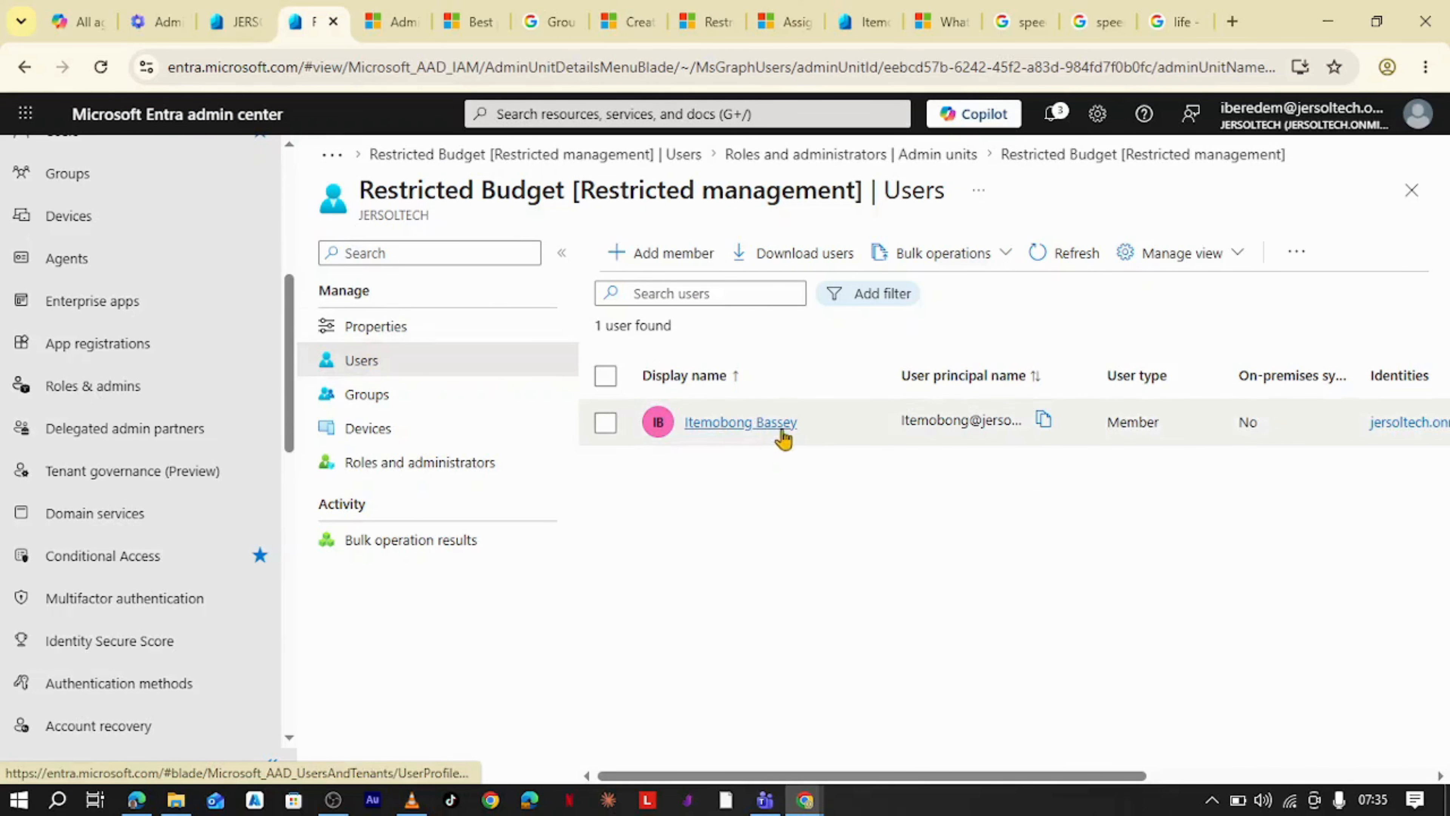
left_click(416, 464)
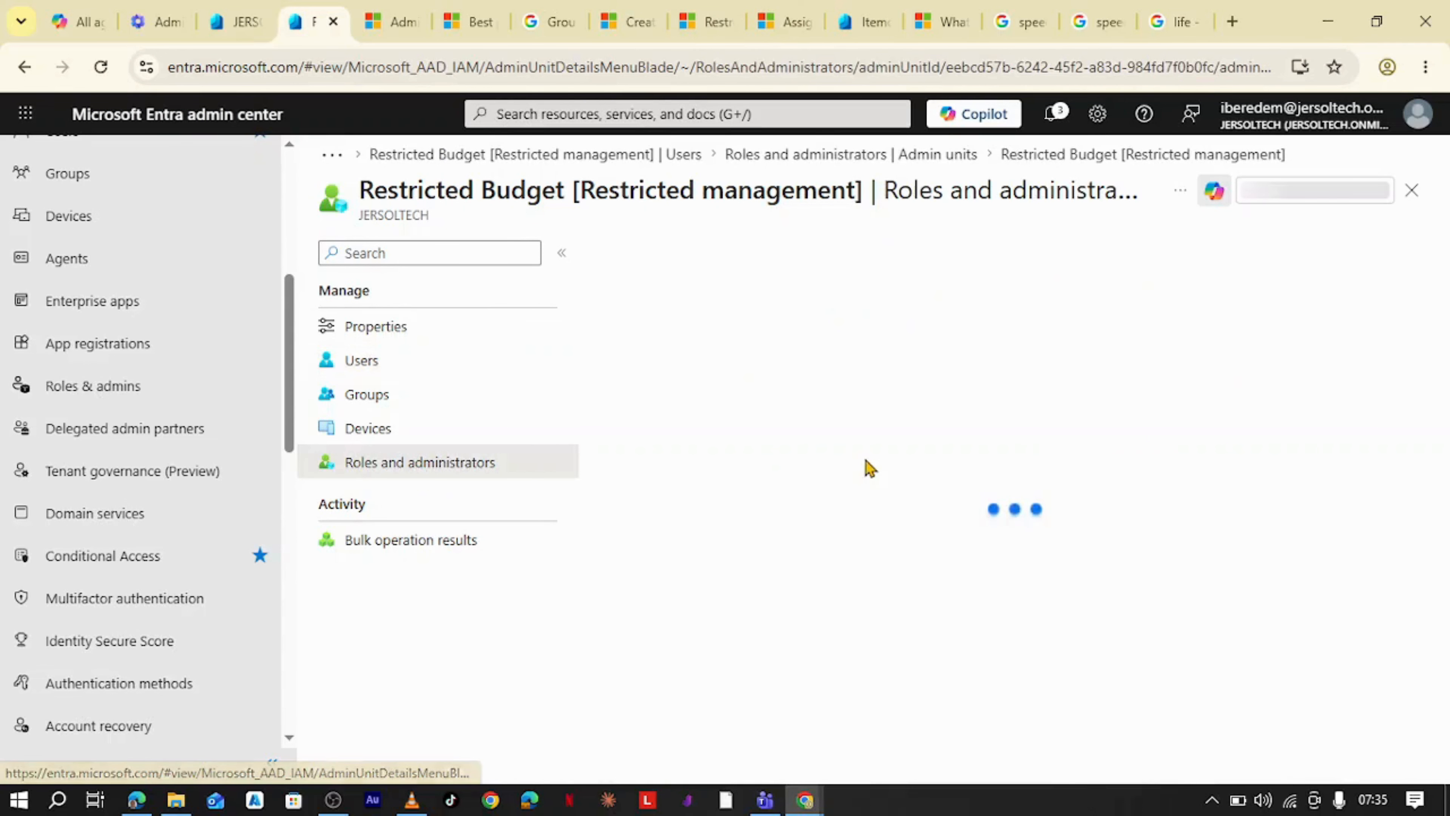
scroll(883, 474, "down", 5)
scroll(702, 480, "up", 5)
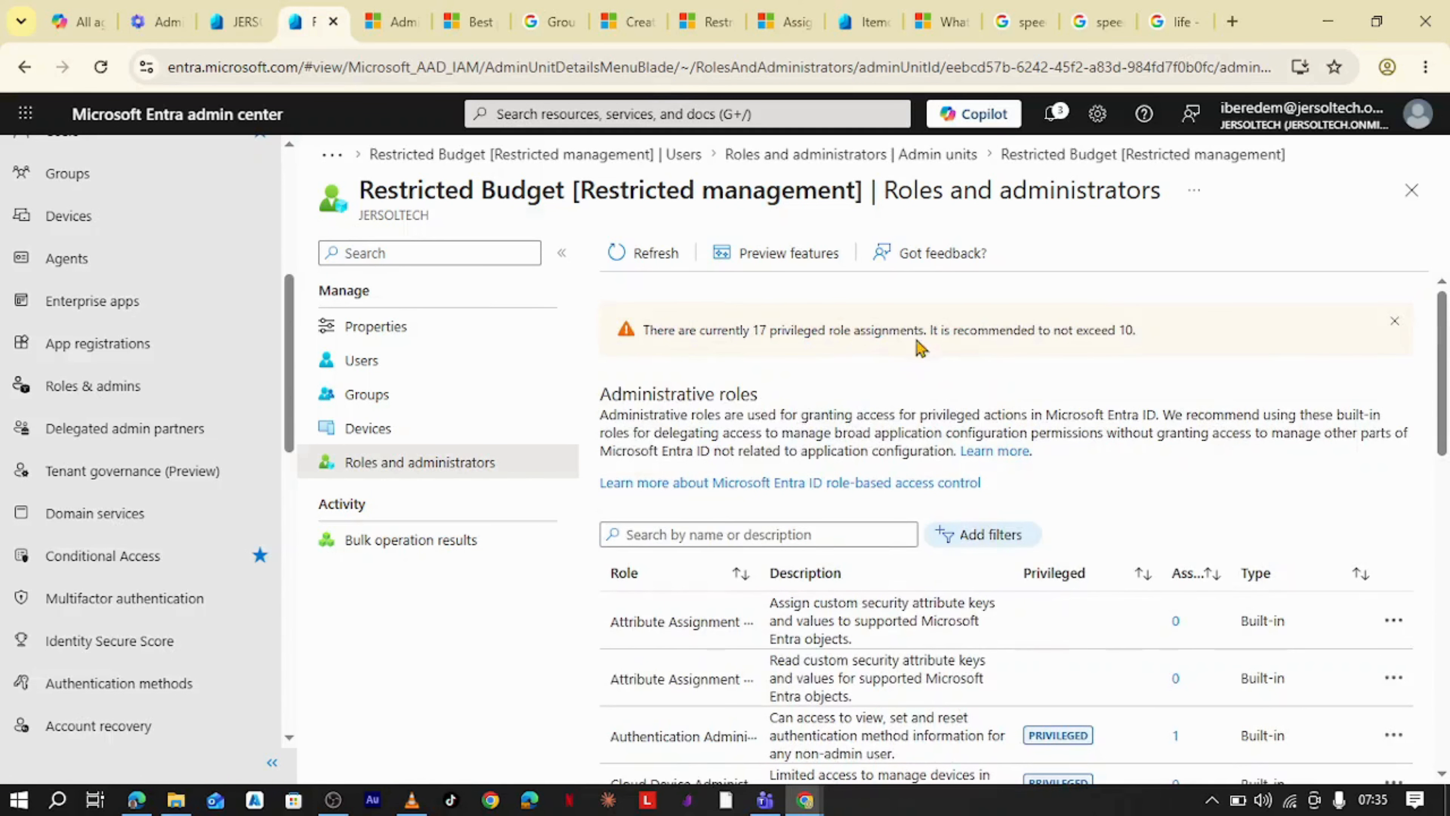
- Open the unit's Privileged Authentication Administrator role and review its active assignments and their scopes
scroll(845, 400, "down", 14)
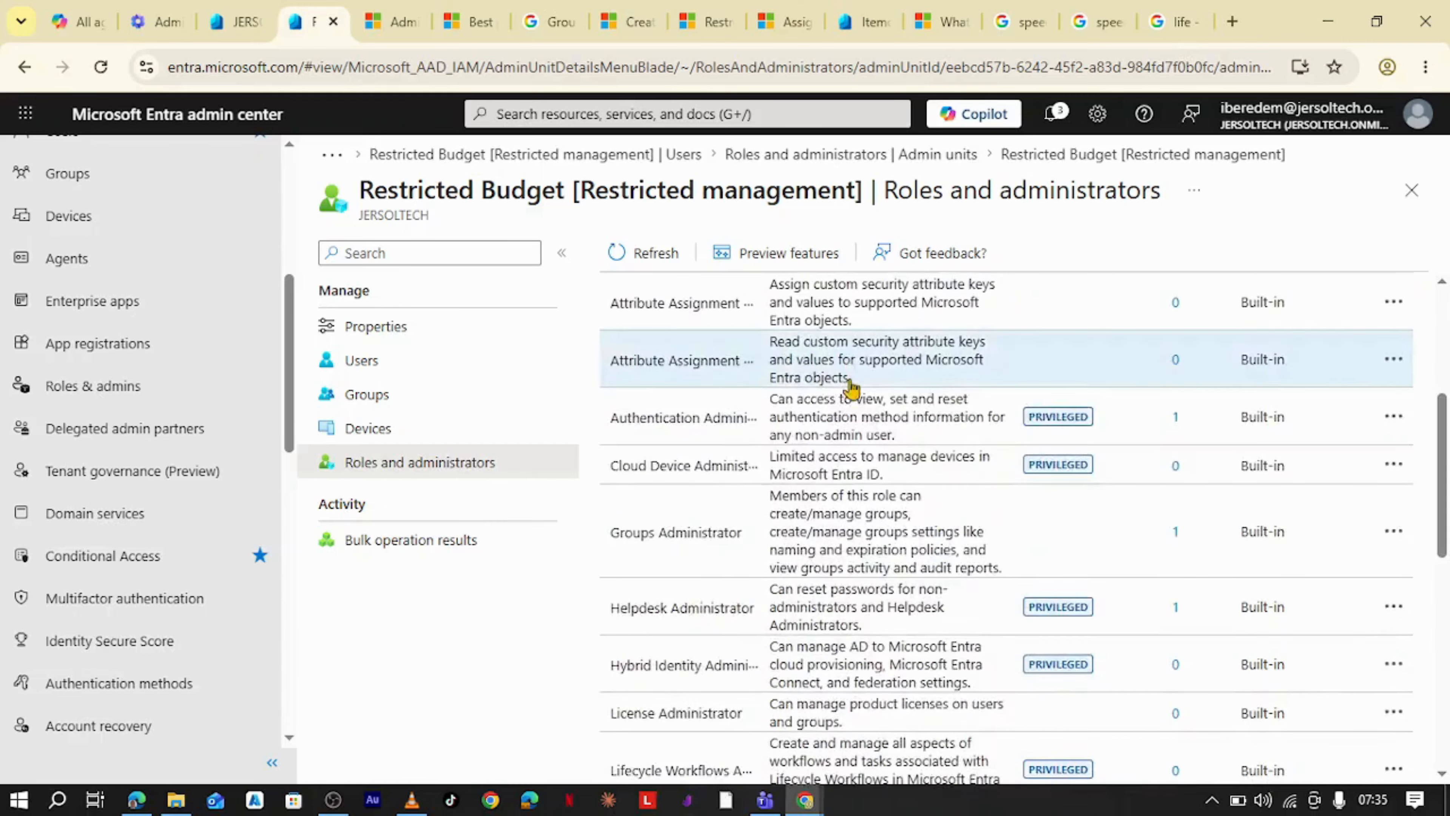
scroll(770, 609, "down", 4)
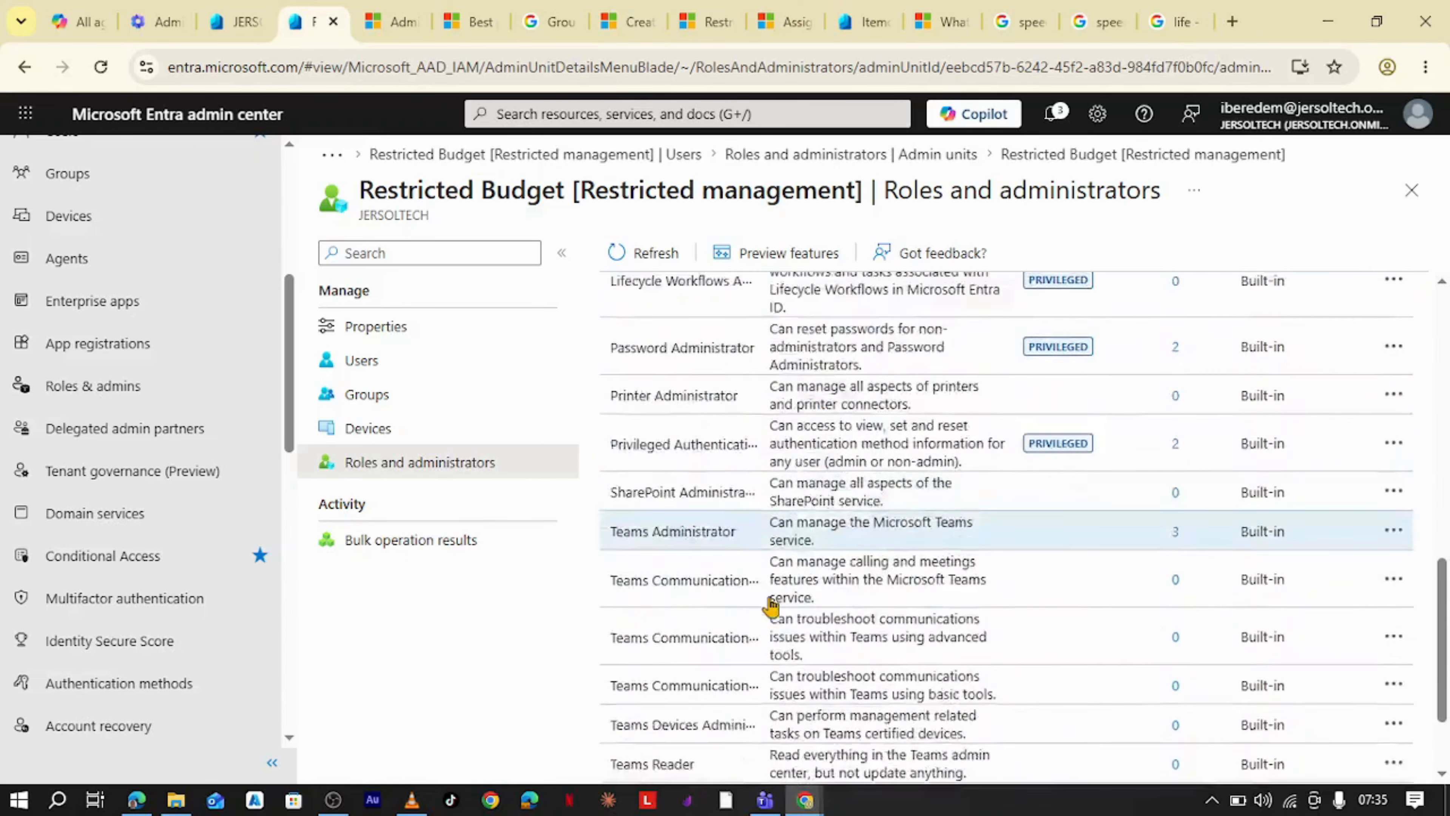
scroll(731, 447, "up", 4)
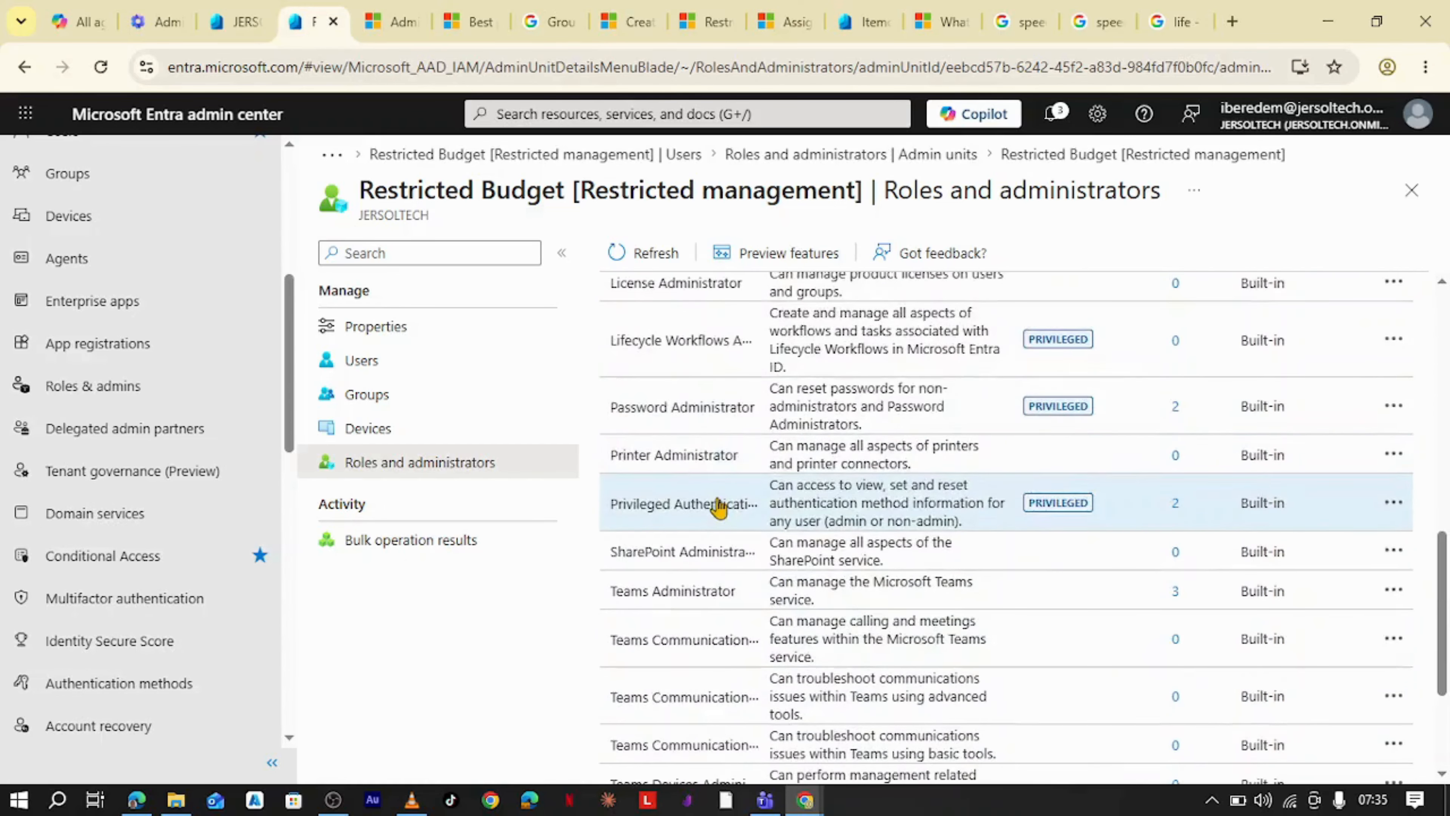
left_click(707, 517)
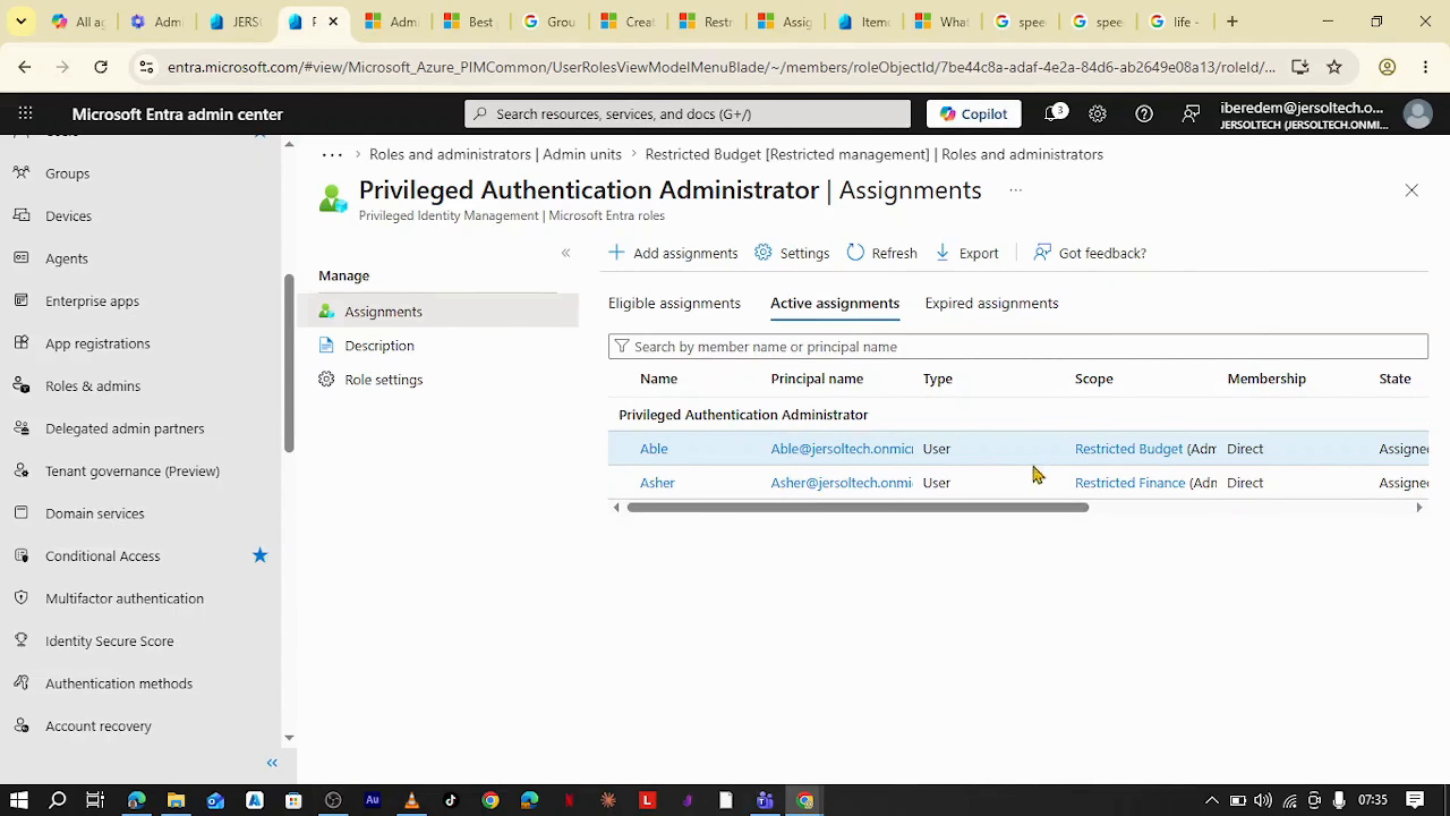
left_click_drag(942, 507, 1141, 518)
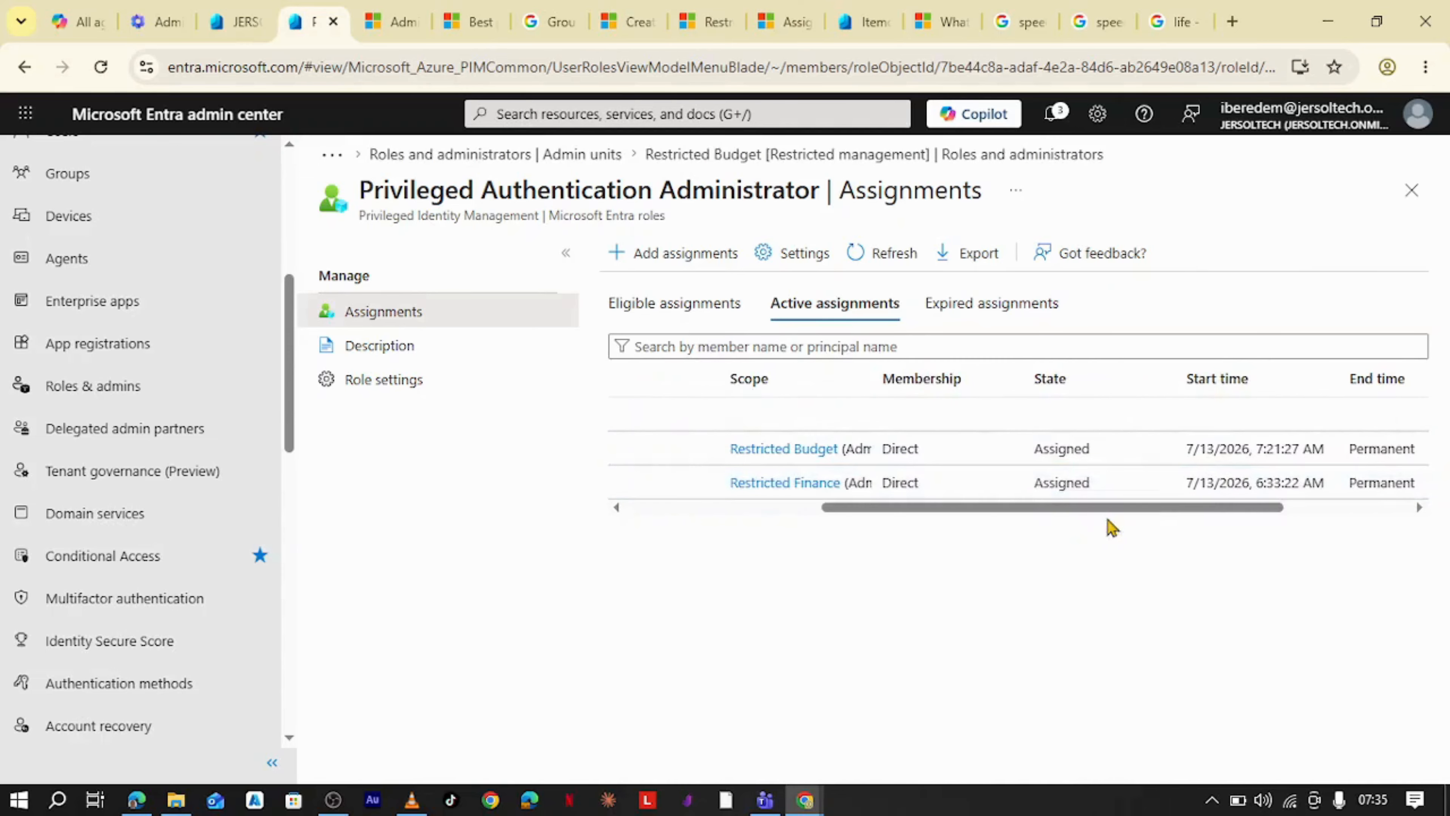
left_click_drag(849, 508, 659, 485)
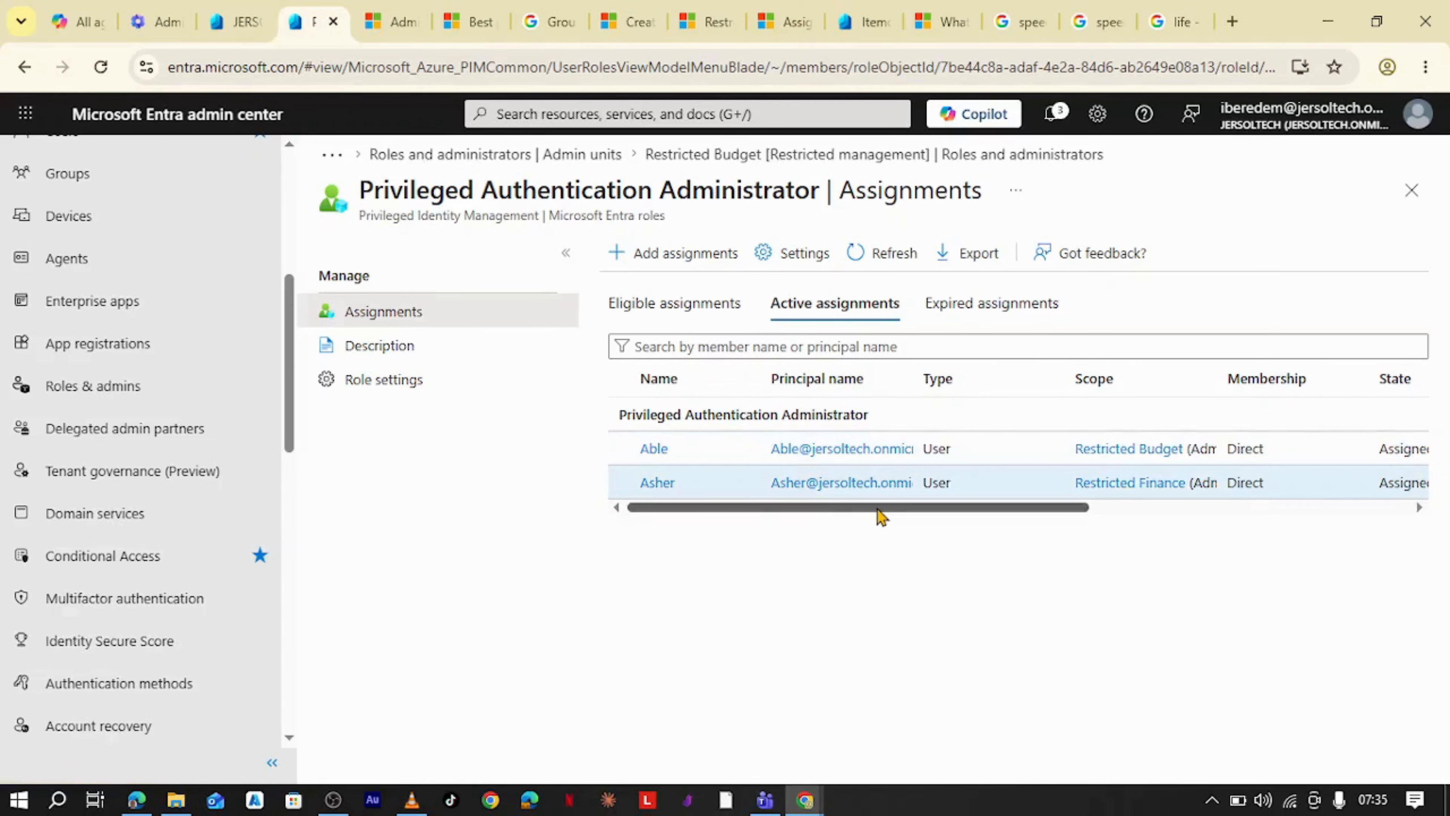
left_click_drag(878, 509, 837, 513)
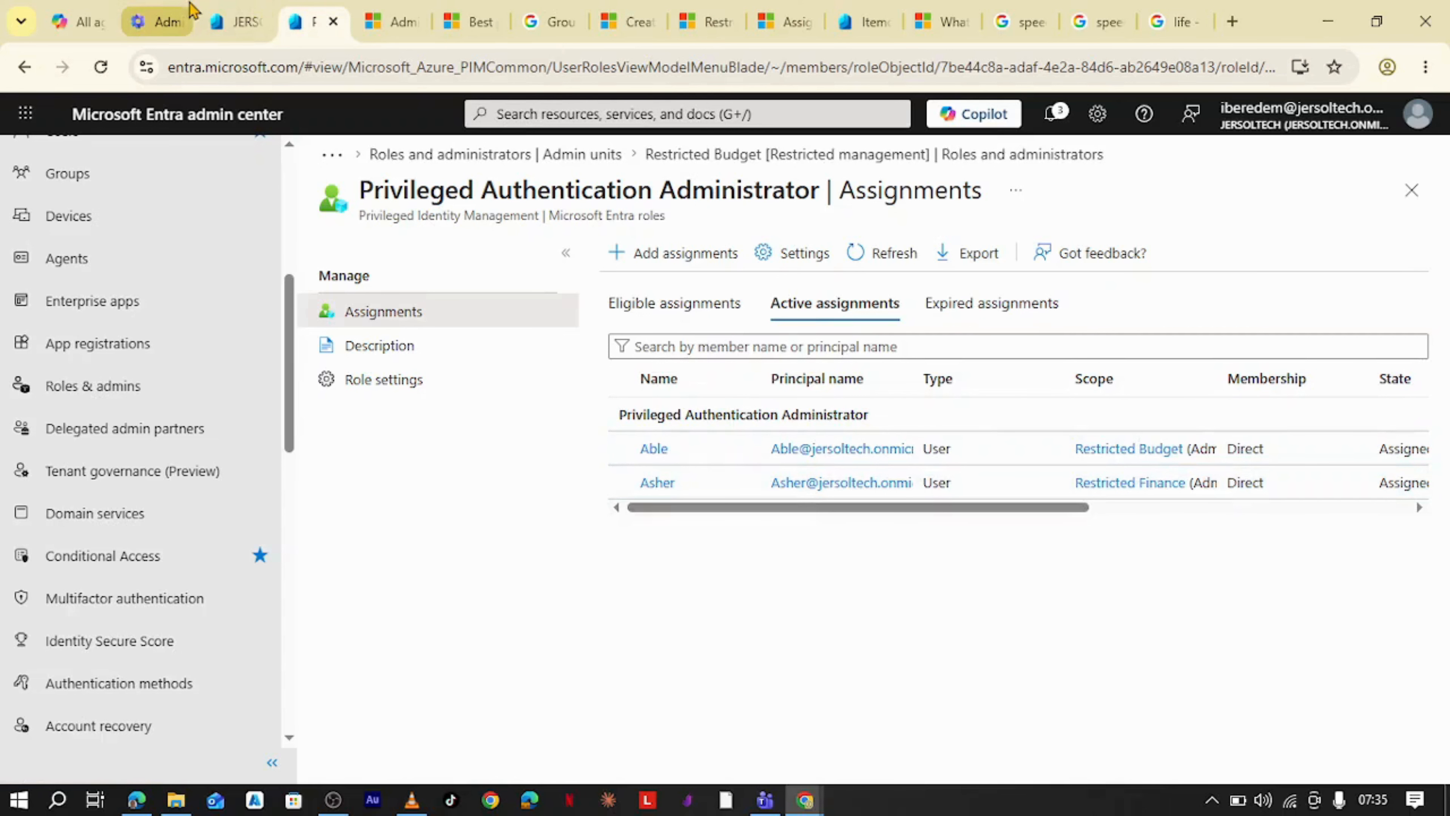
- Find and open the restricted unit member's user profile in the Entra users list
left_click(228, 17)
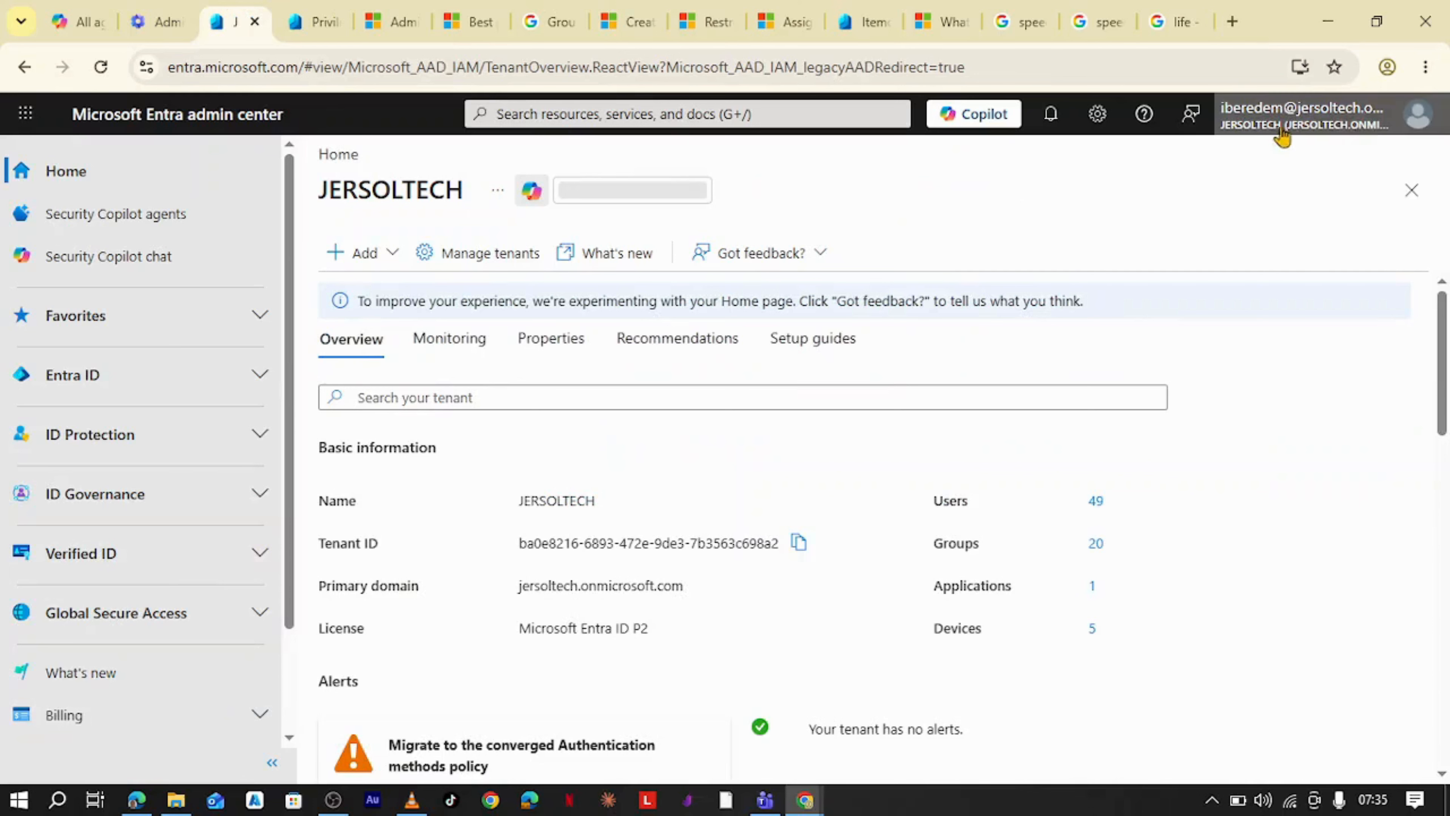
left_click(257, 375)
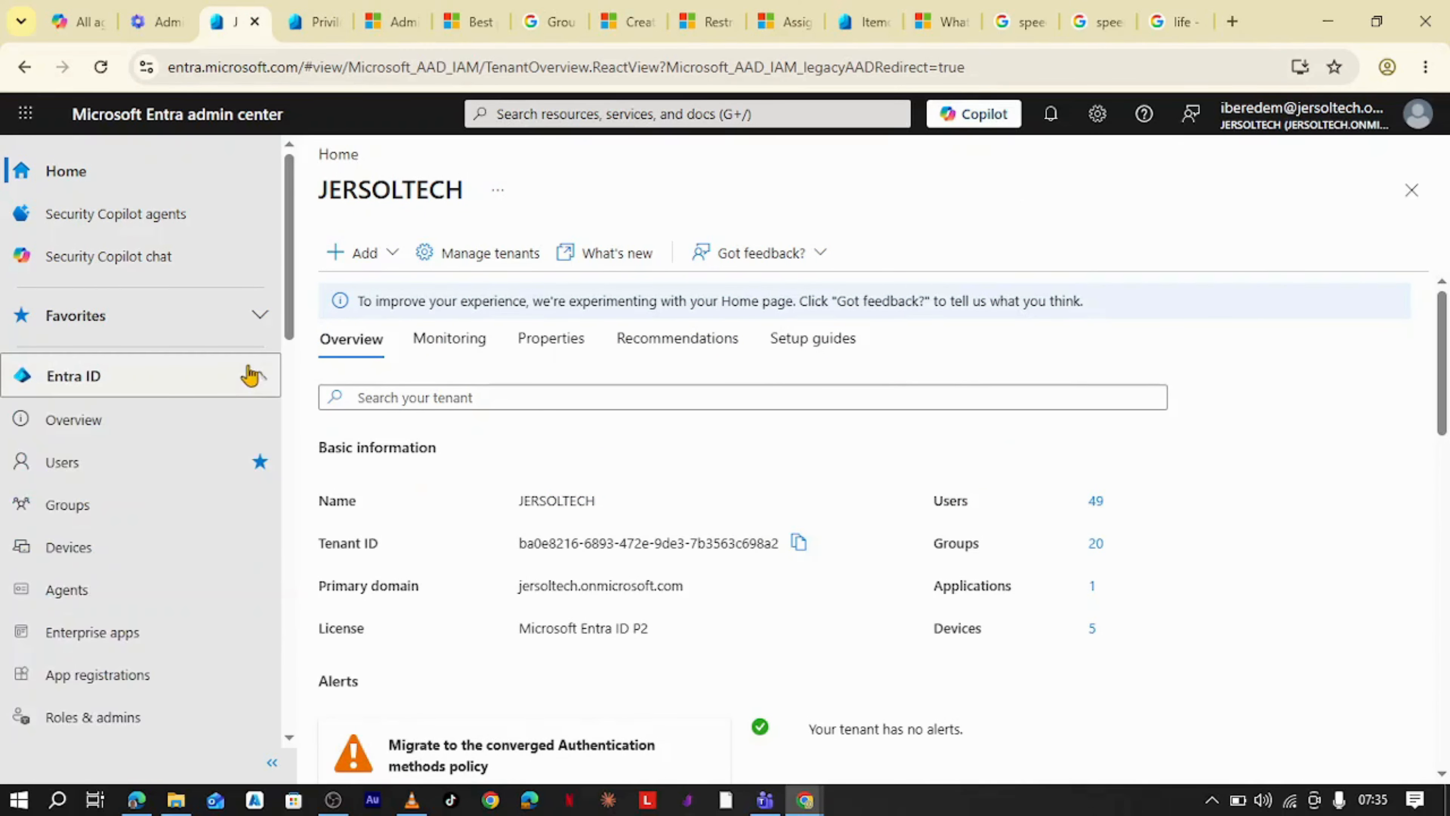
left_click(109, 468)
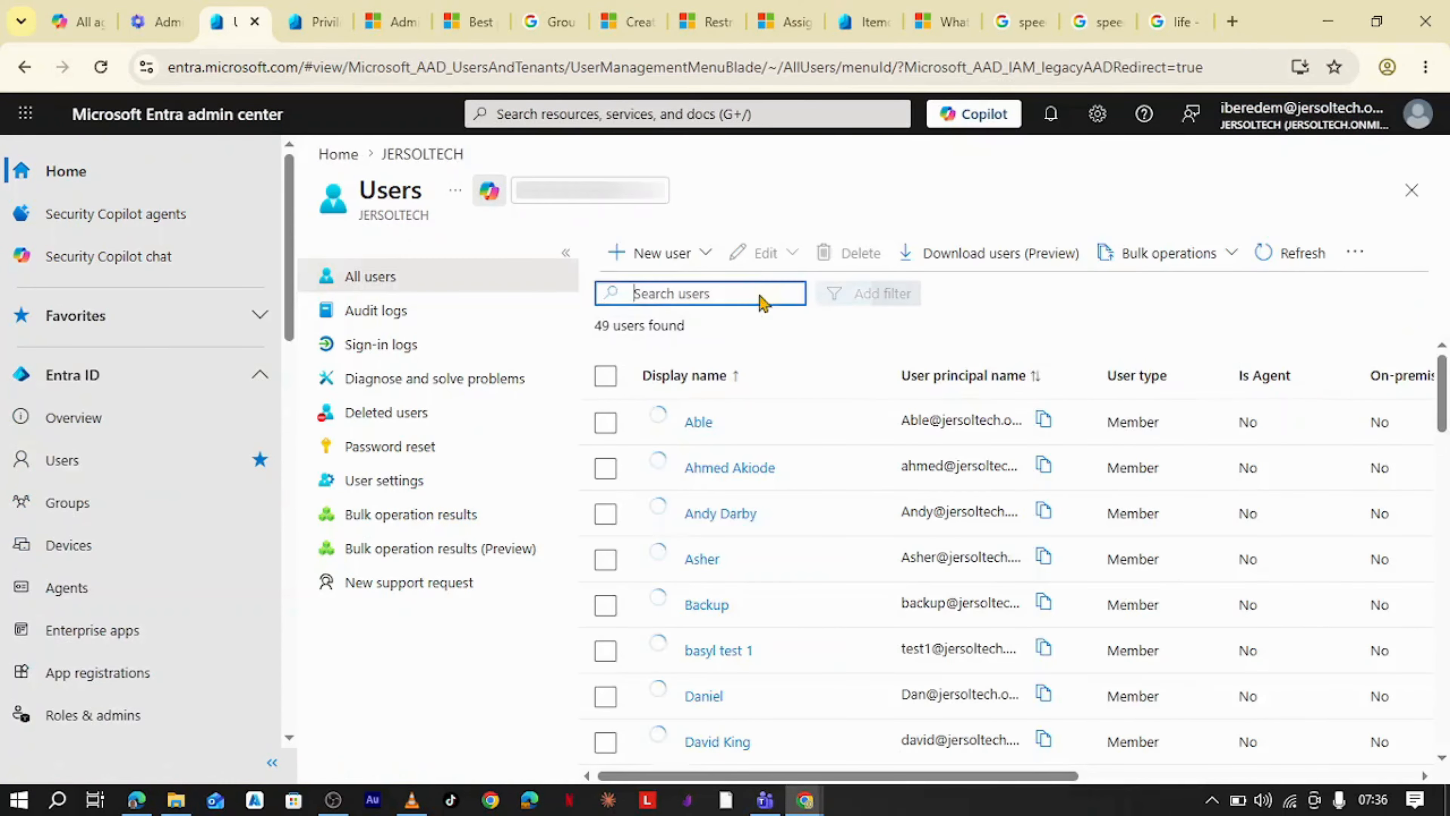
left_click(758, 294)
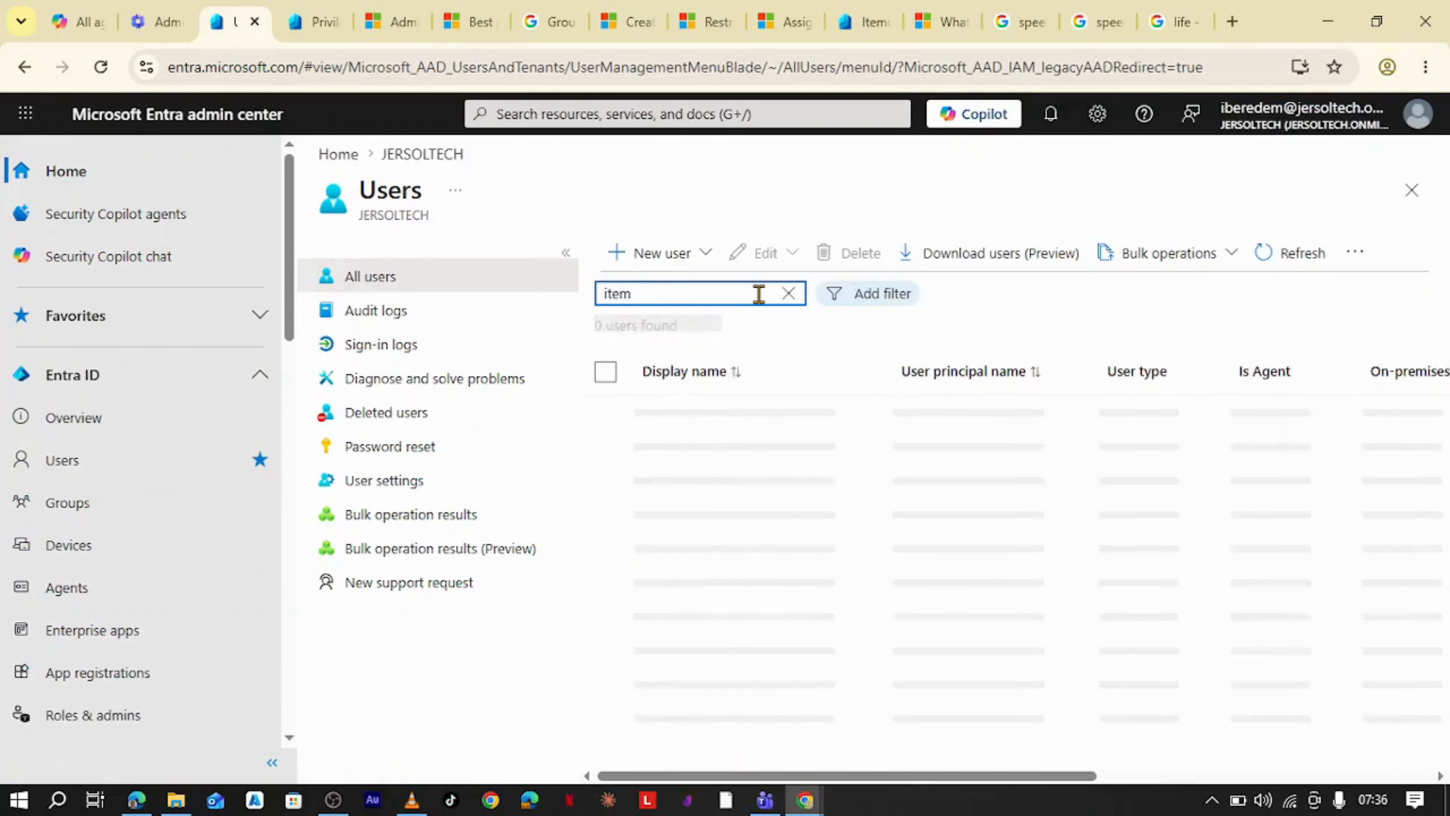
left_click(745, 423)
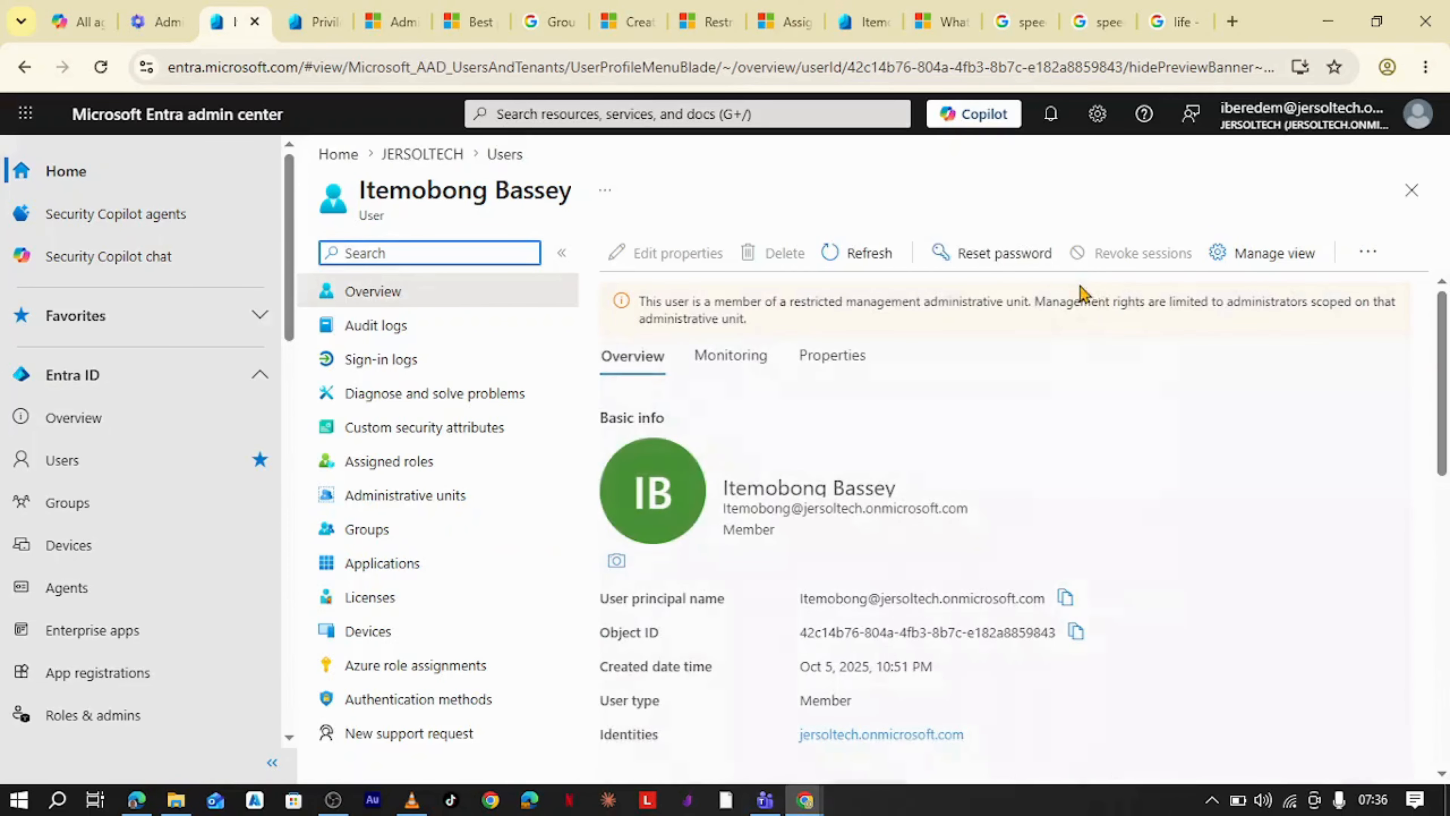
- Try to reset the member user's password from their Entra profile, closing the panel each time
left_click(991, 253)
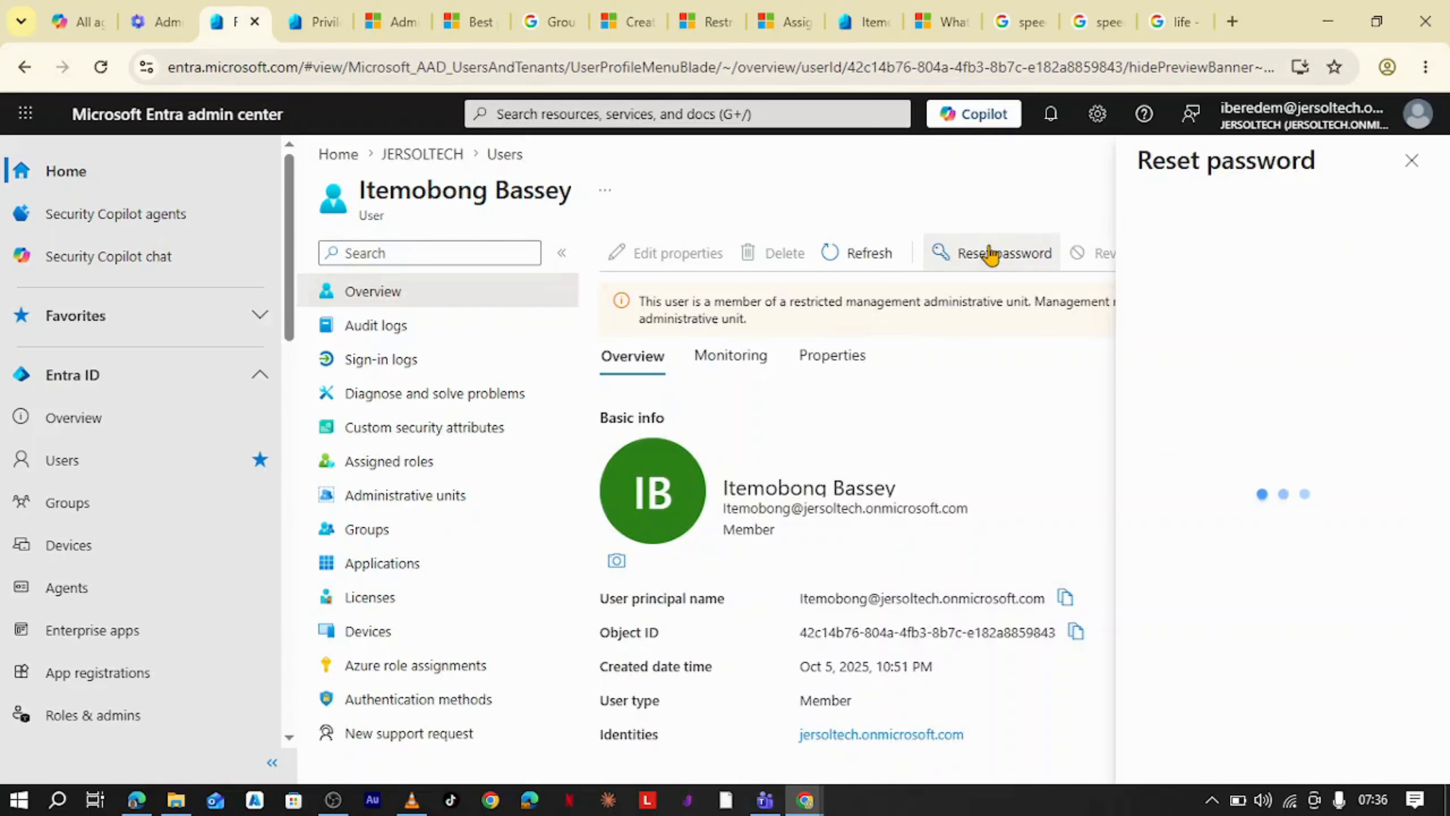
left_click(1412, 161)
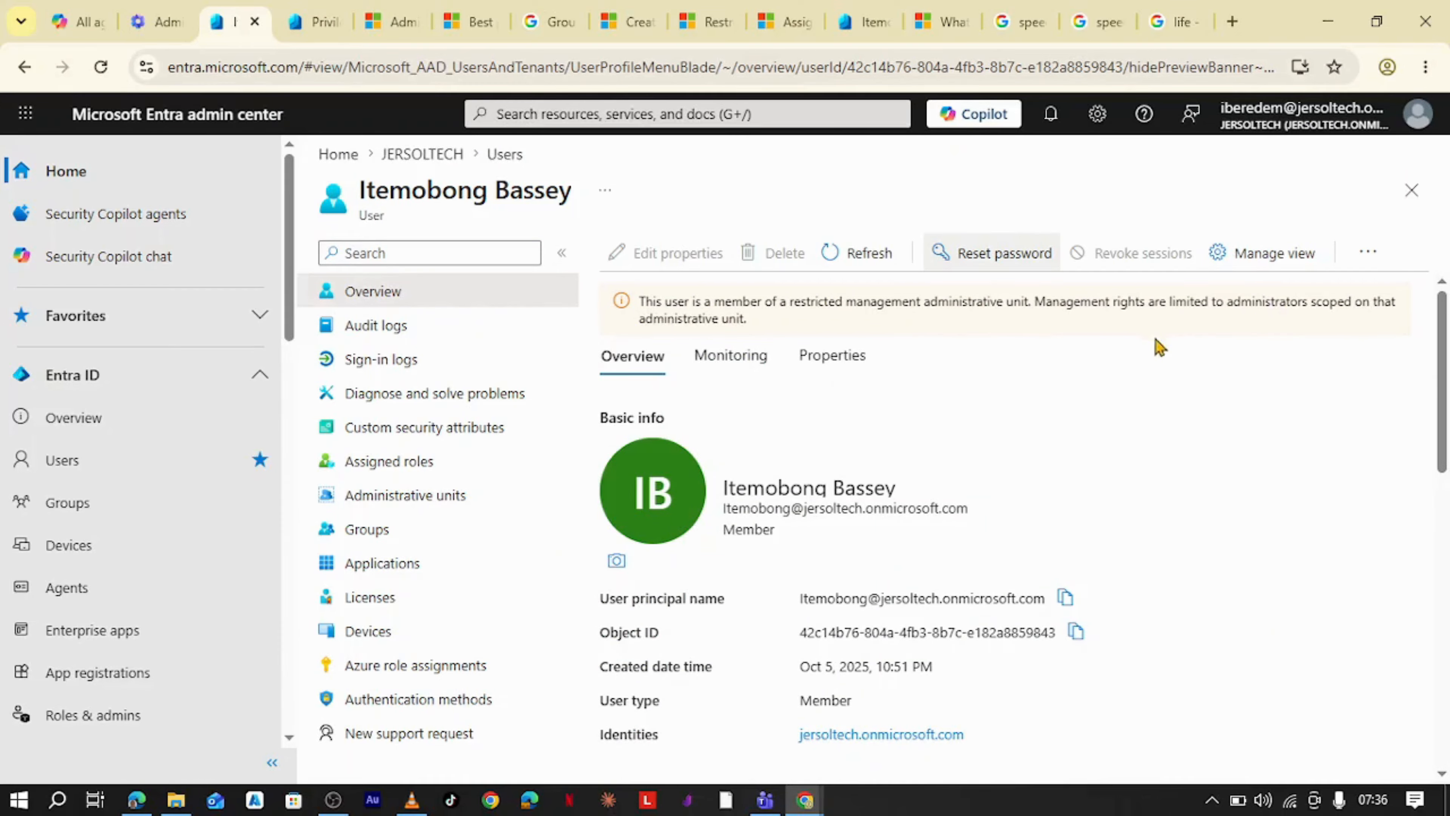
left_click(996, 253)
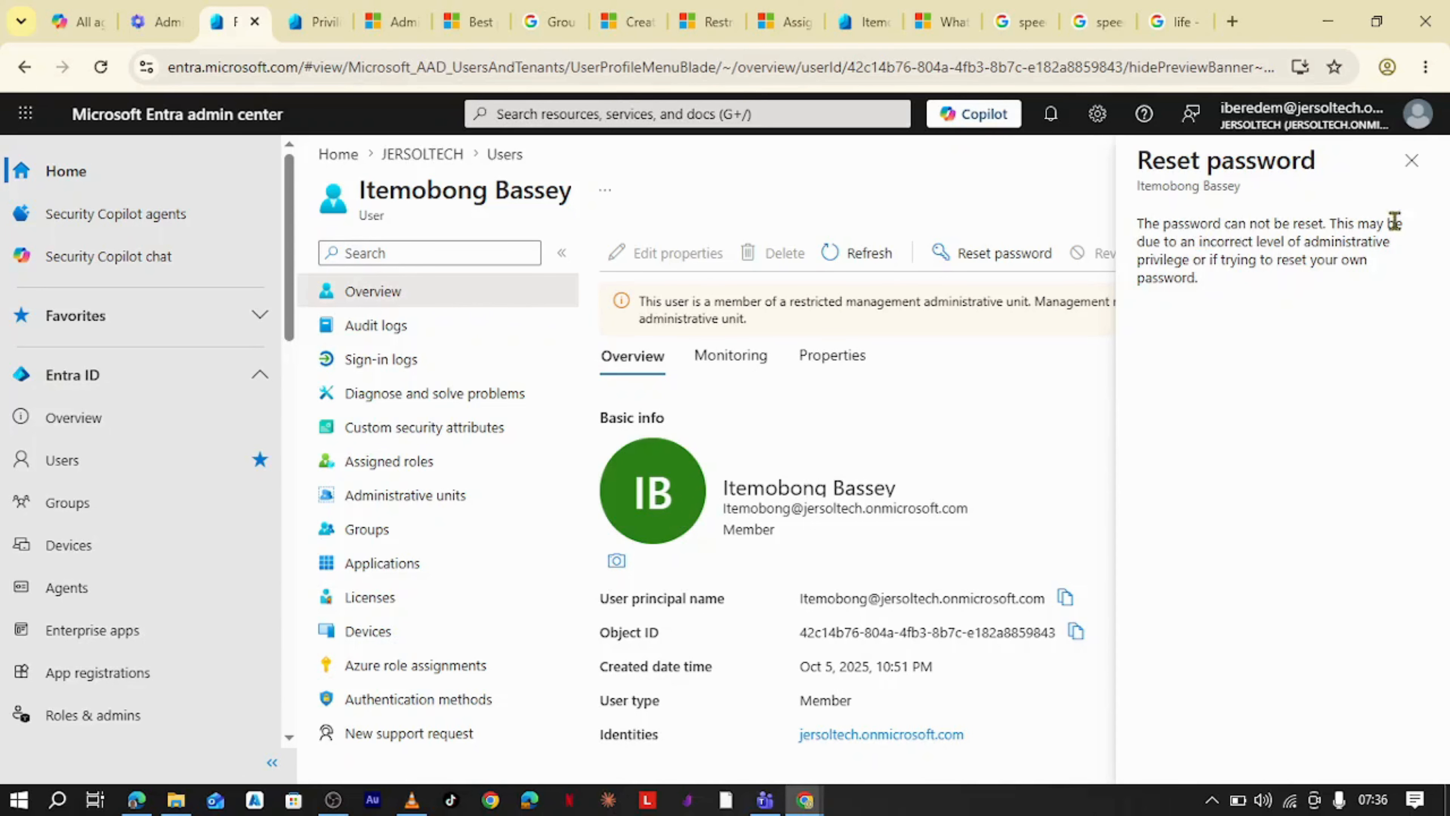
left_click(1411, 160)
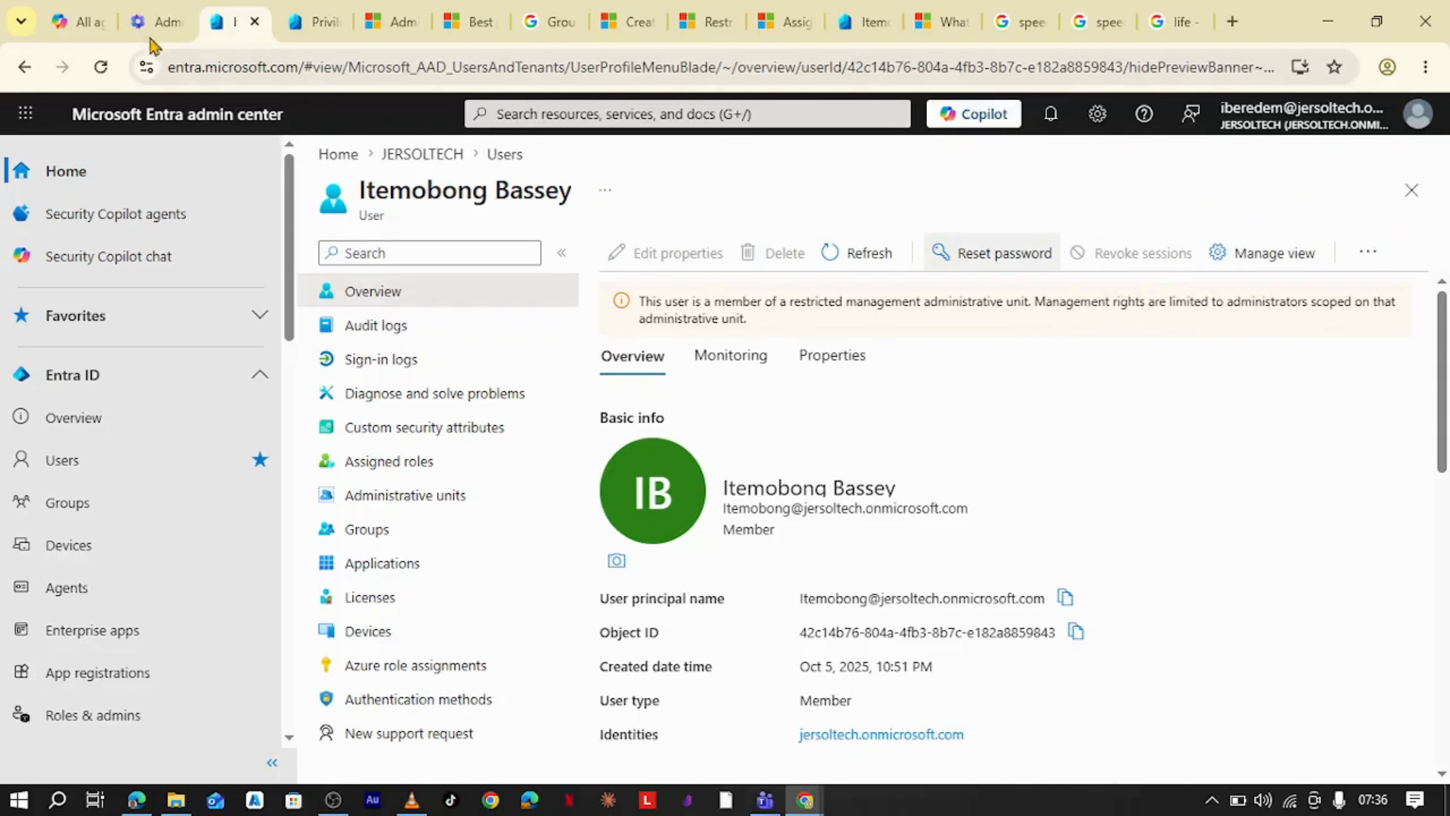
- Switch to the Microsoft 365 admin center and open the same member user from the Active users list
left_click(150, 23)
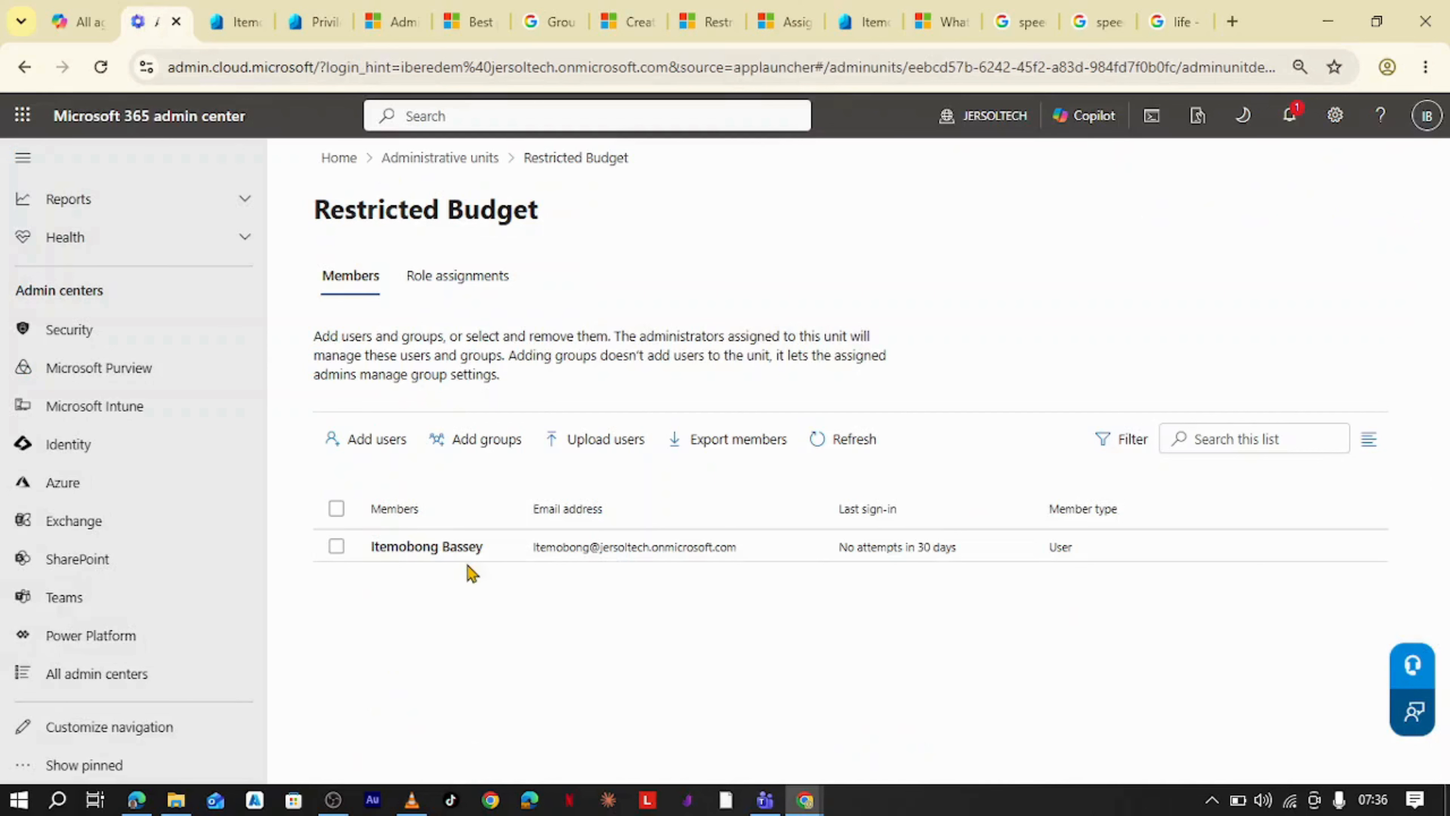
scroll(154, 341, "up", 10)
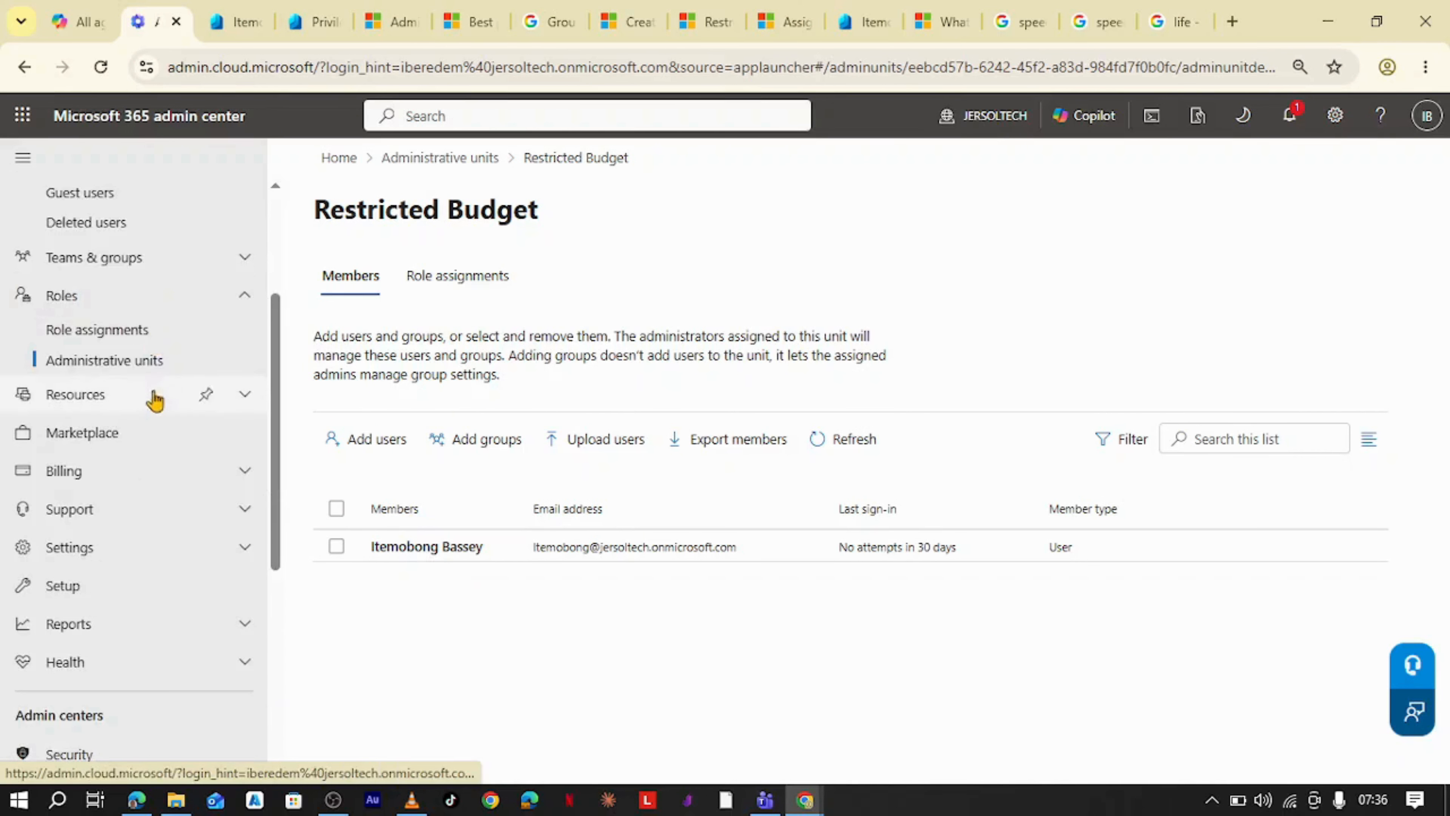
left_click(128, 353)
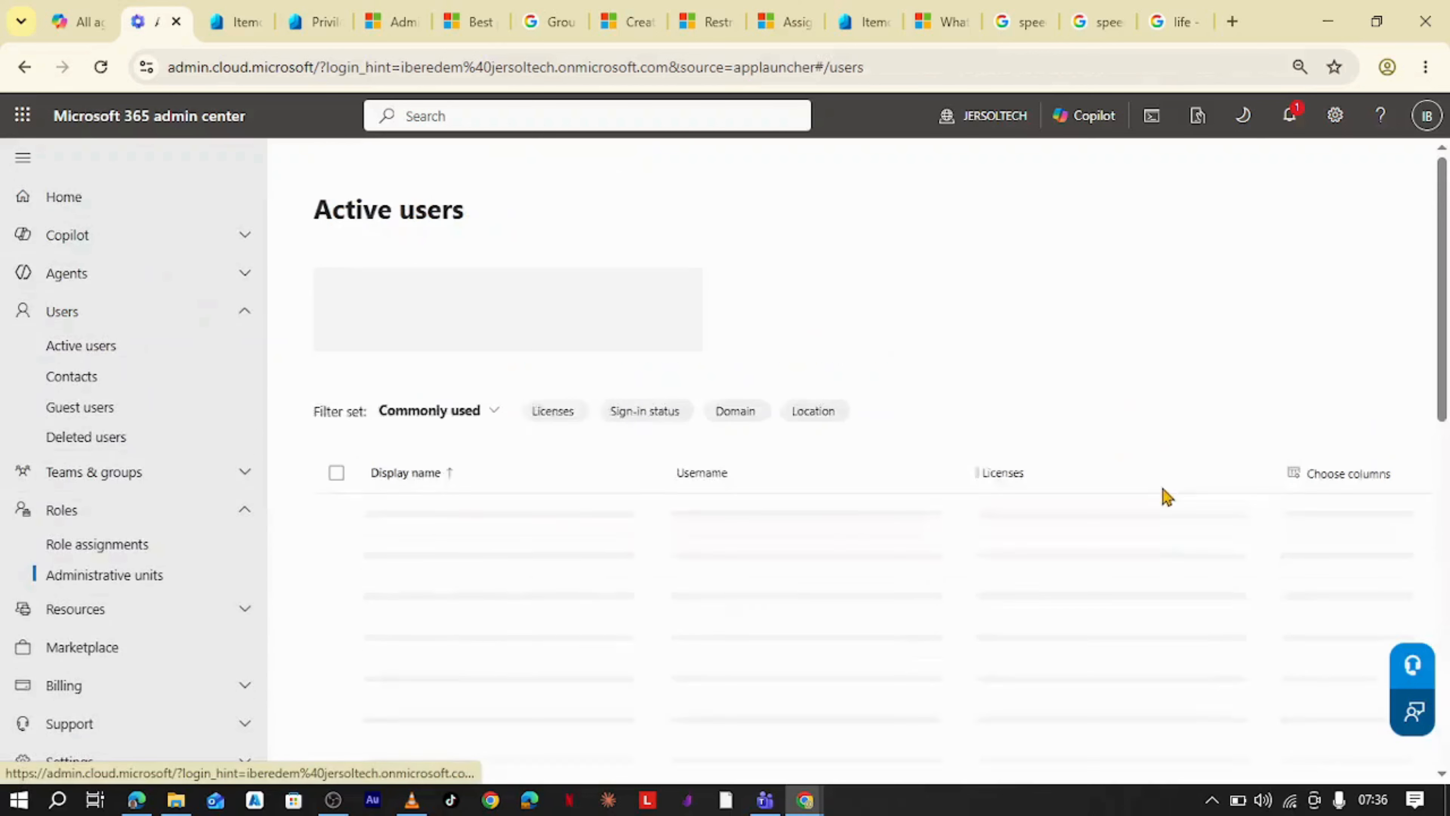
left_click(1256, 406)
type("it")
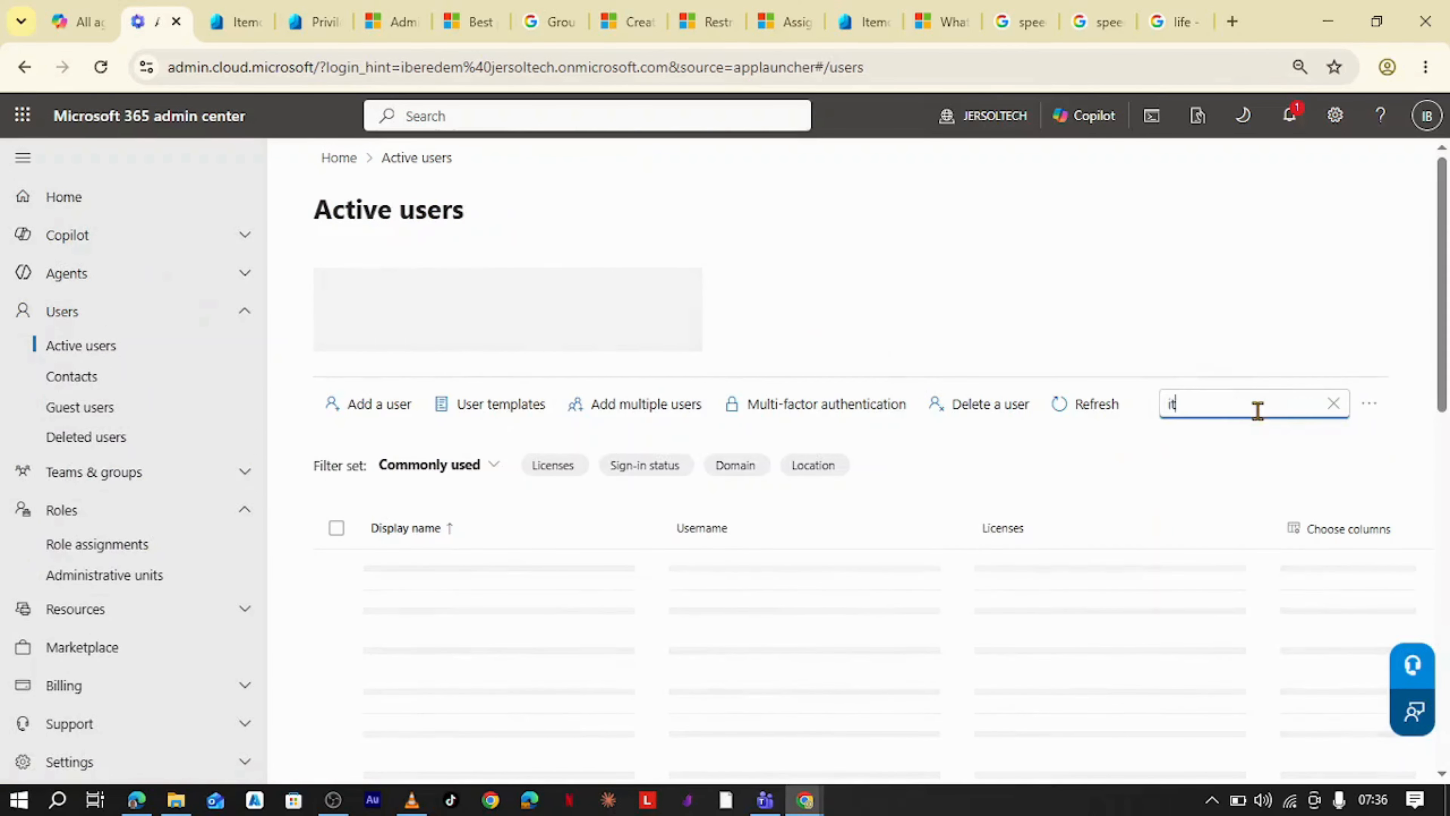
type("emobong")
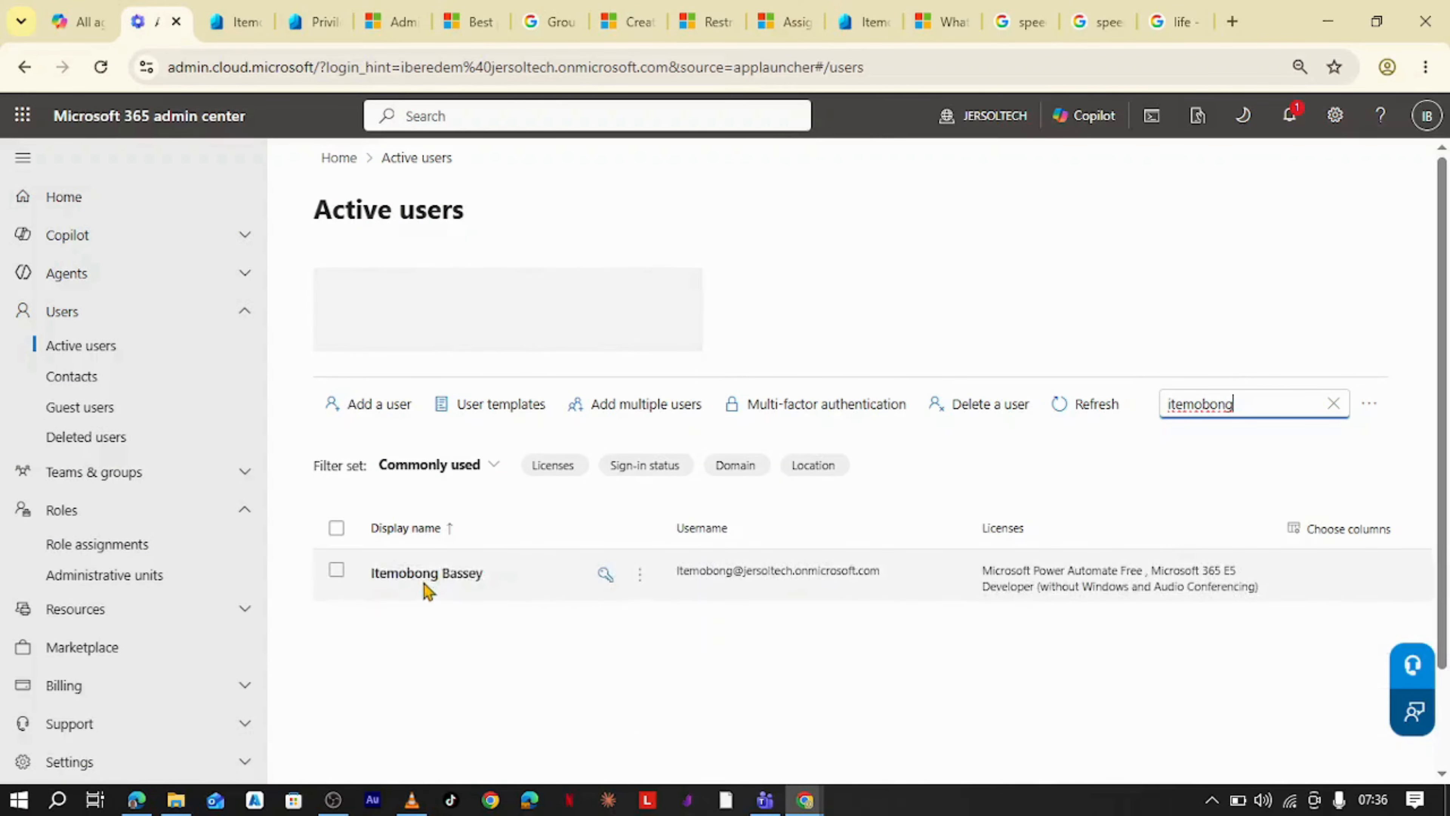
left_click(450, 451)
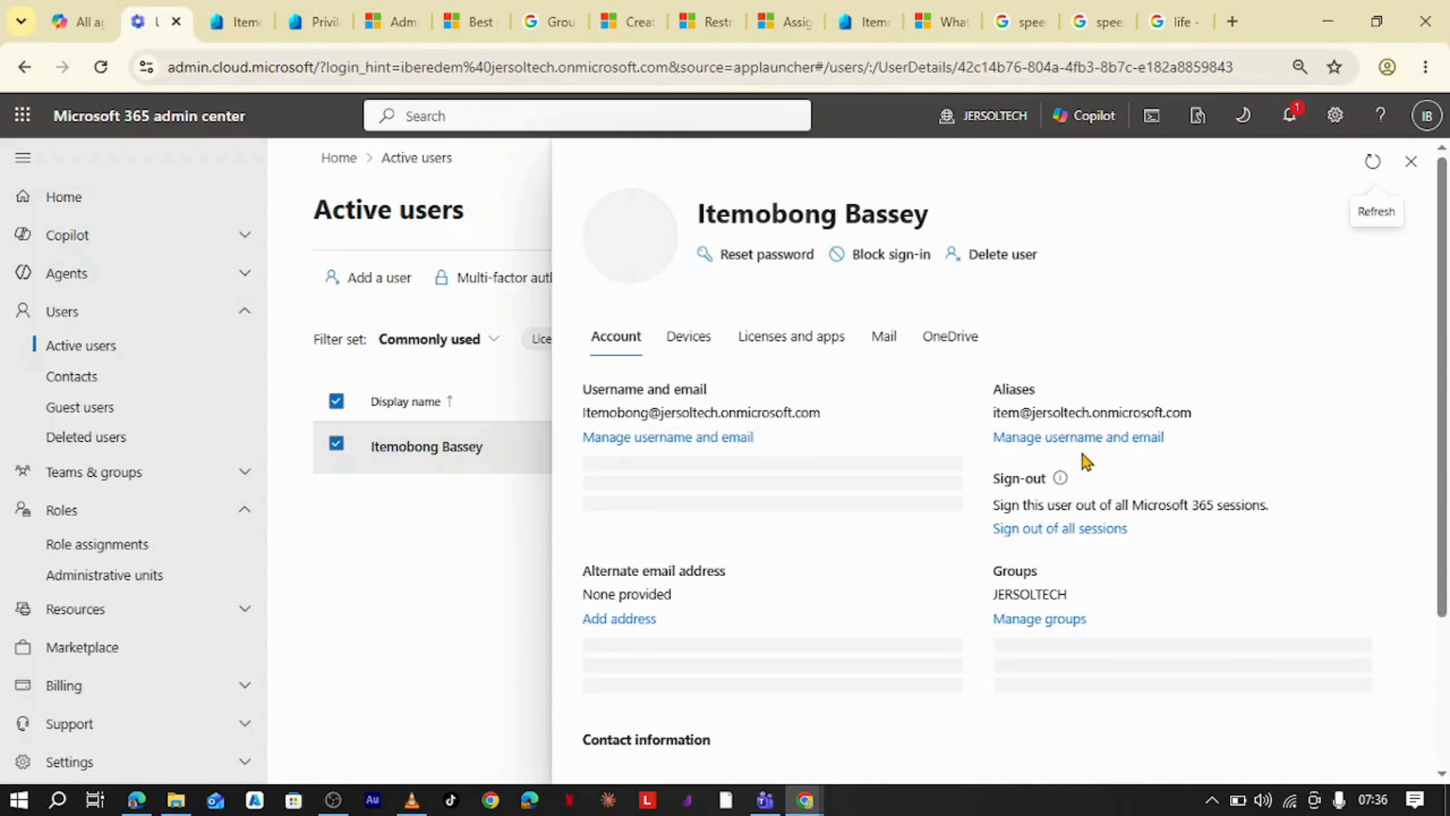
- Try to reset the user's password with an automatically created password, then close the panel
left_click(774, 258)
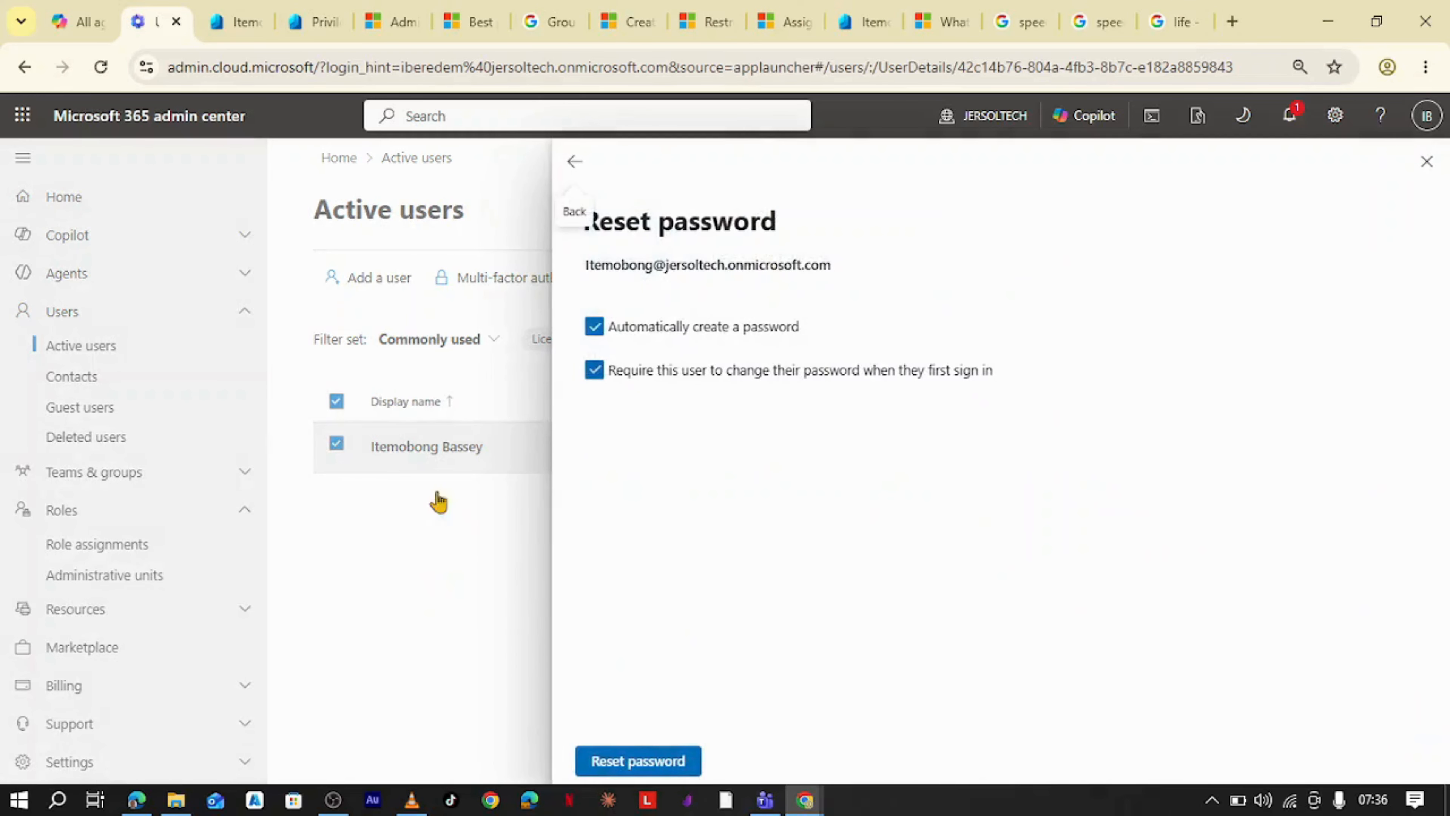
left_click(628, 763)
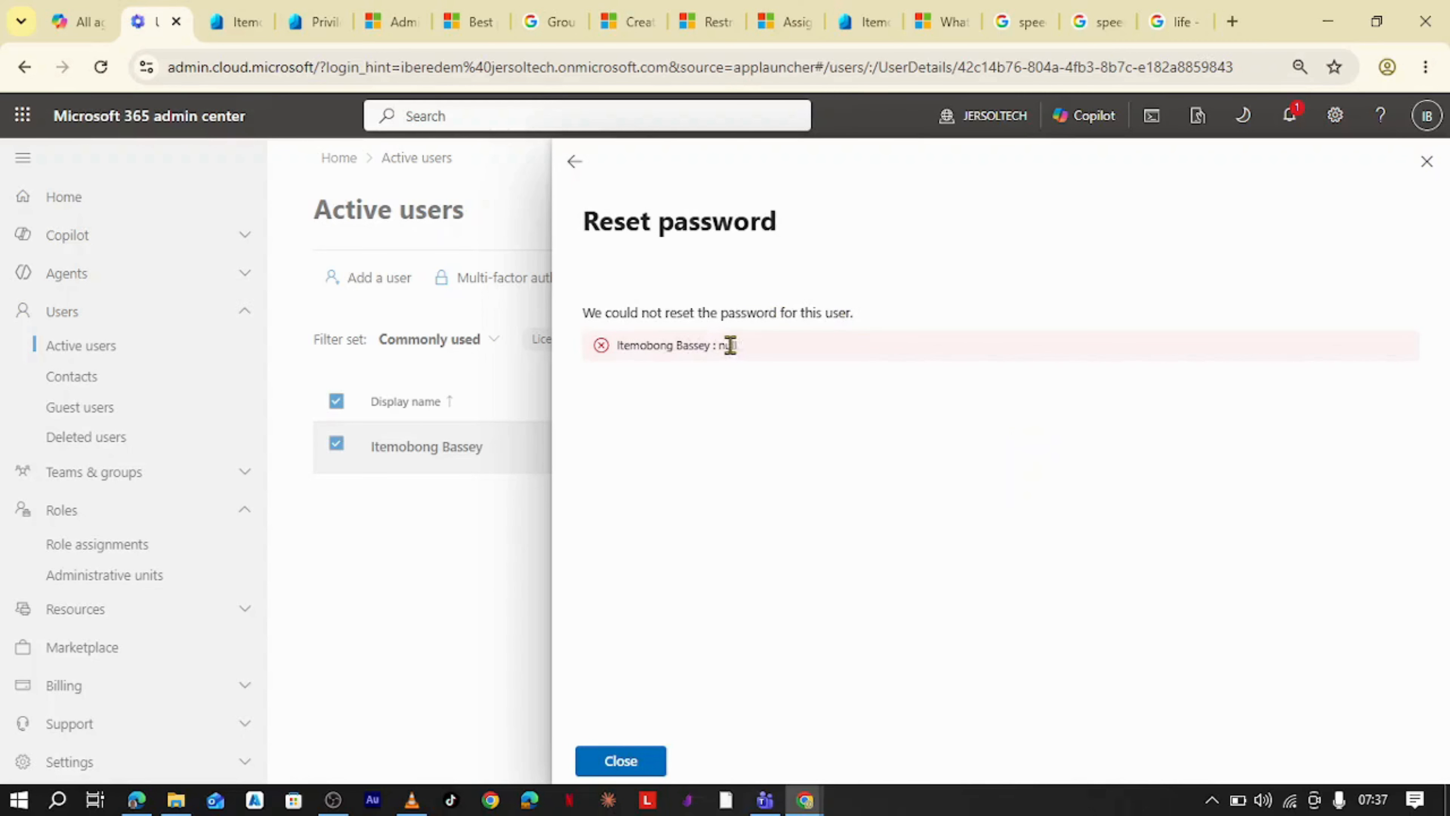
left_click(1426, 161)
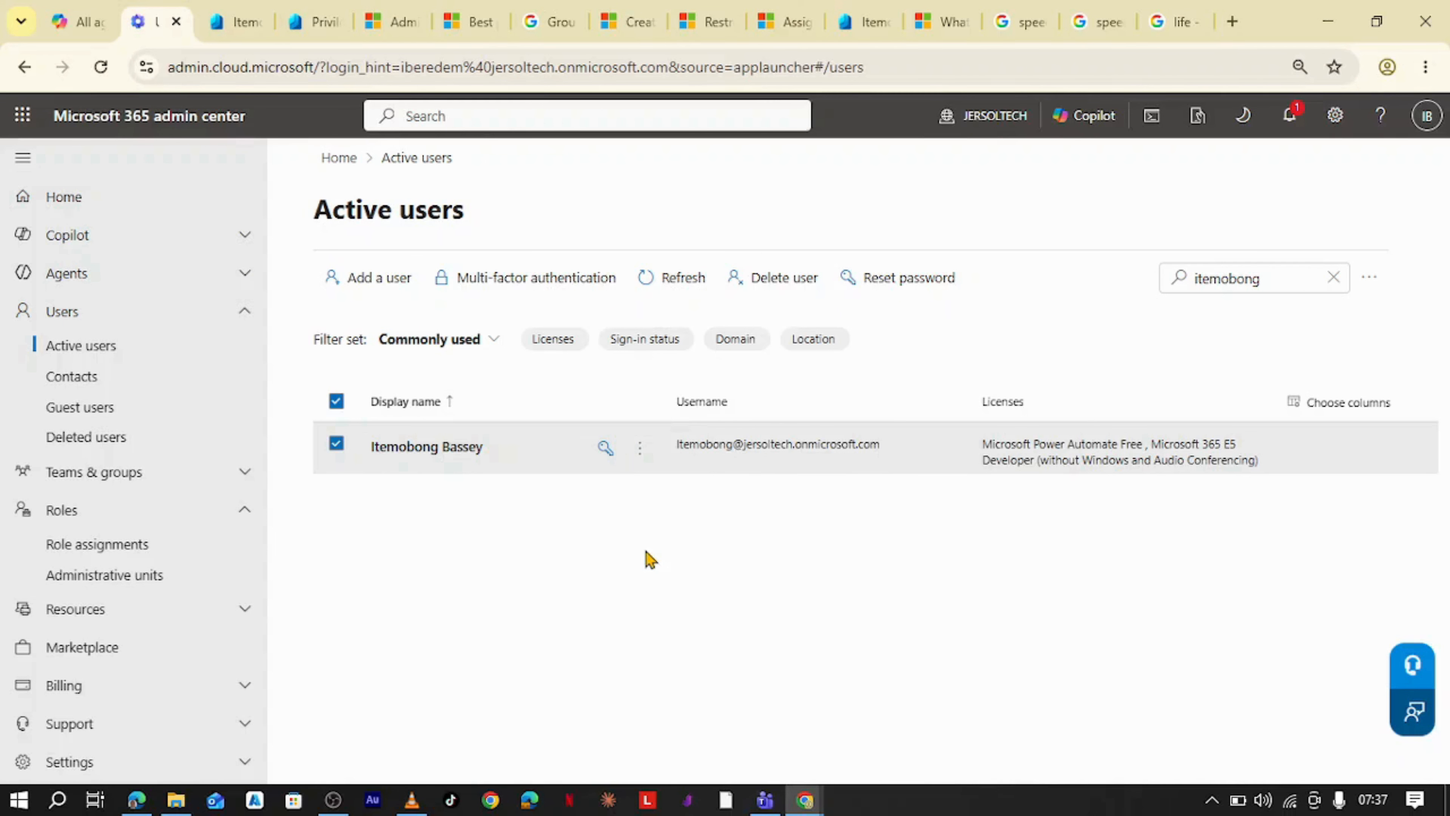
- Switch to the incognito browser window and view its Active users page in the Microsoft 365 admin center
mouse_move(805, 806)
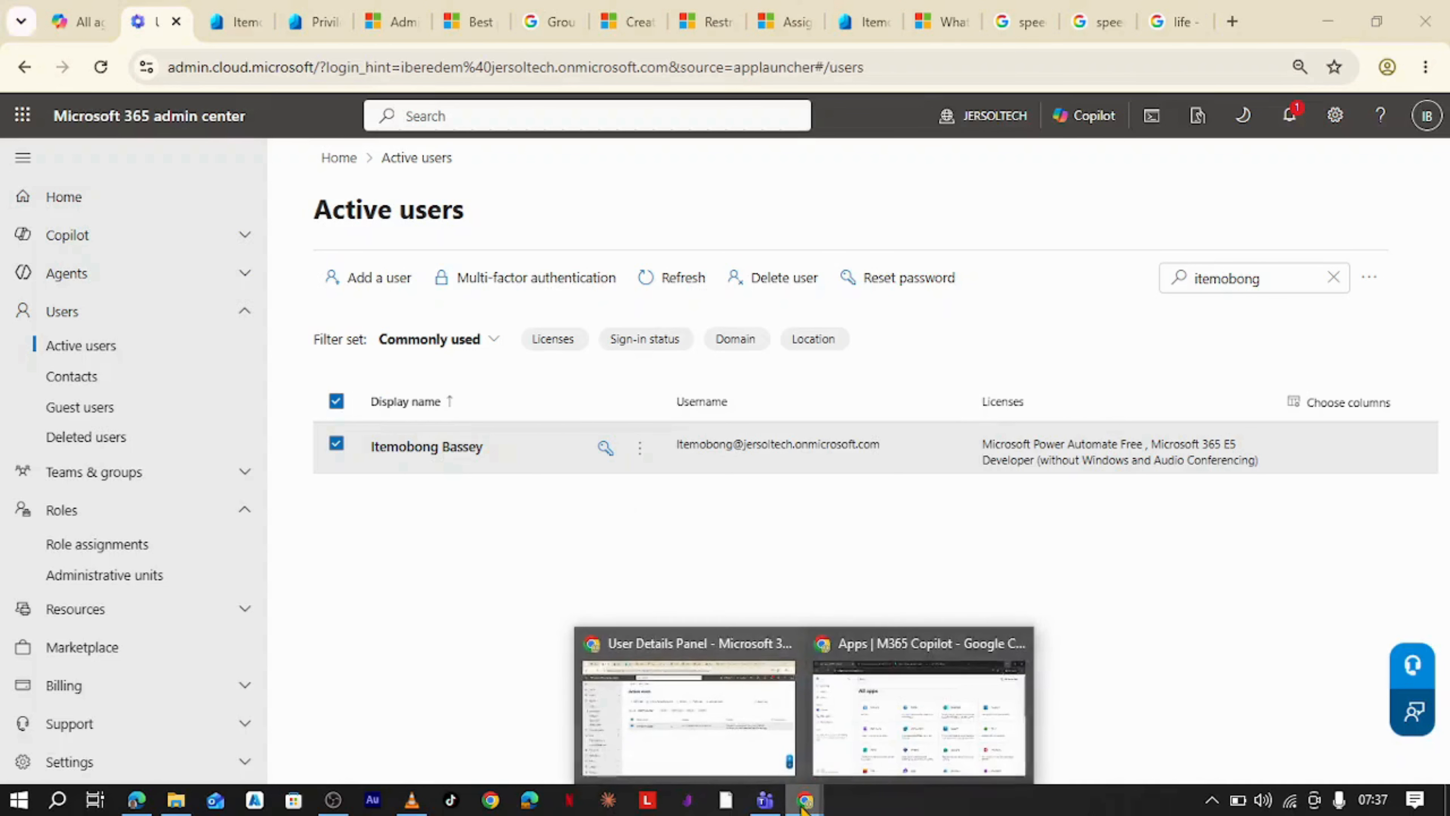
left_click(925, 708)
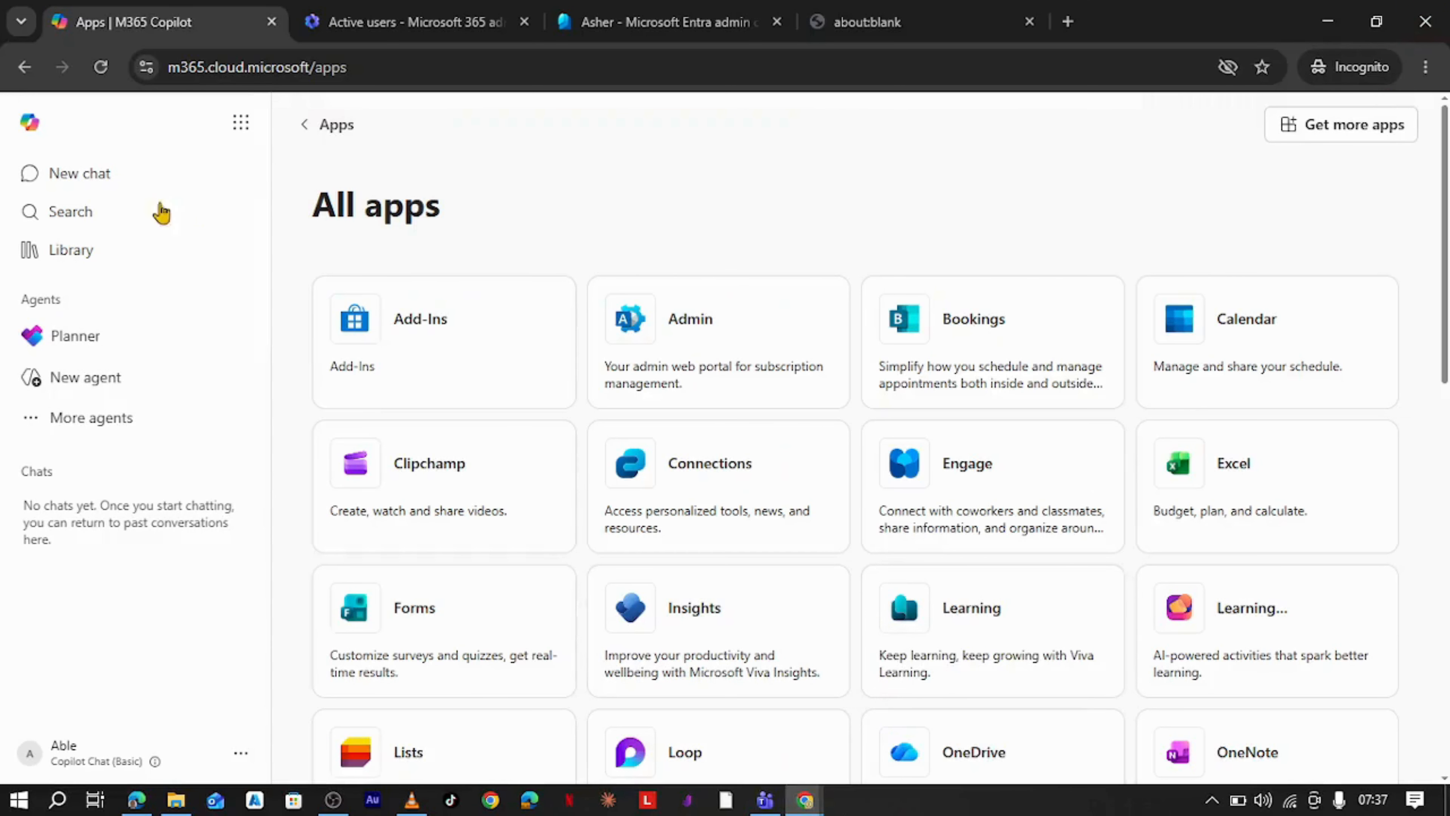
left_click(451, 22)
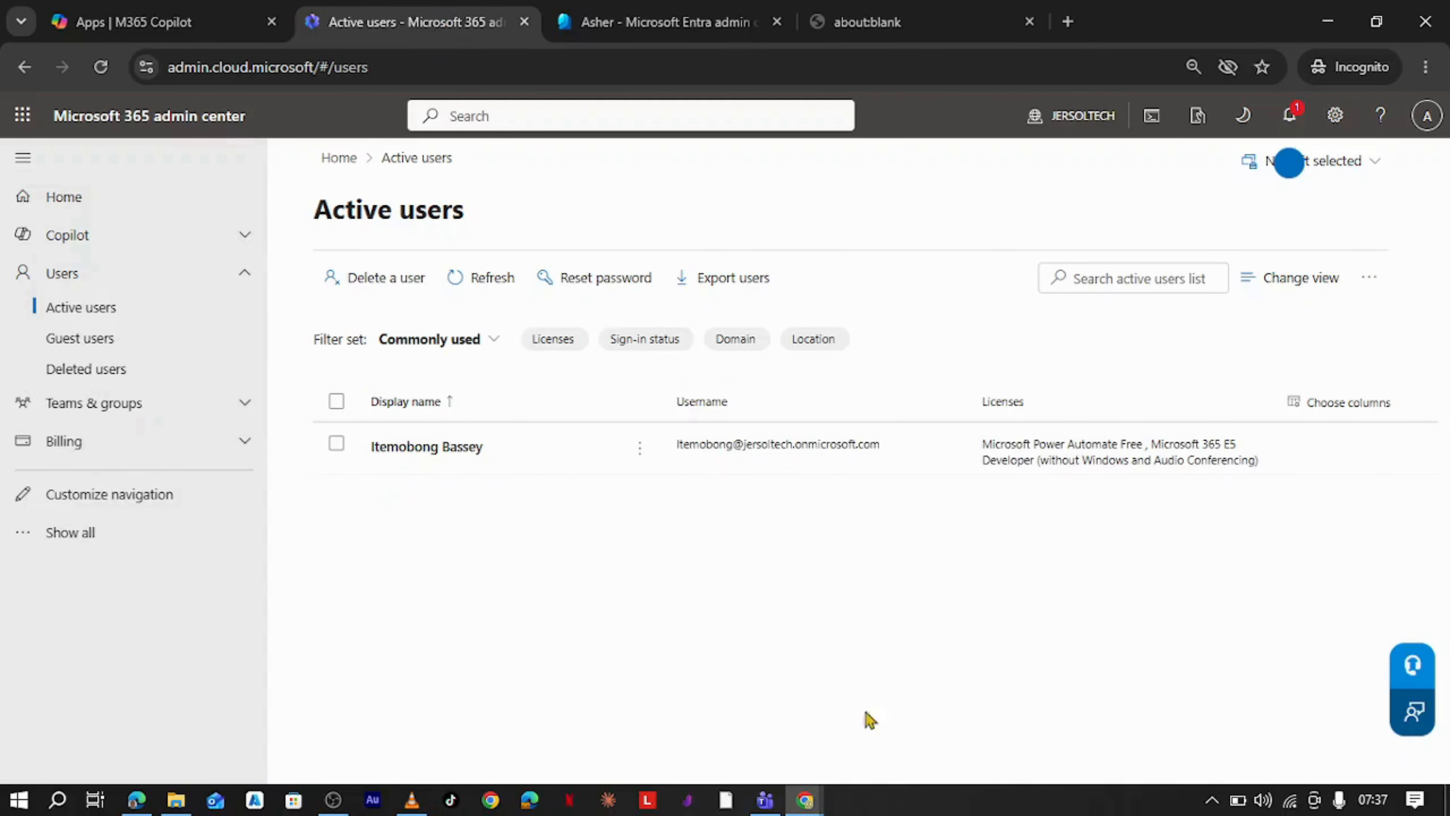
- Return to the Entra admin center and open the Restricted Budget administrative unit's Users page
mouse_move(805, 800)
left_click(707, 711)
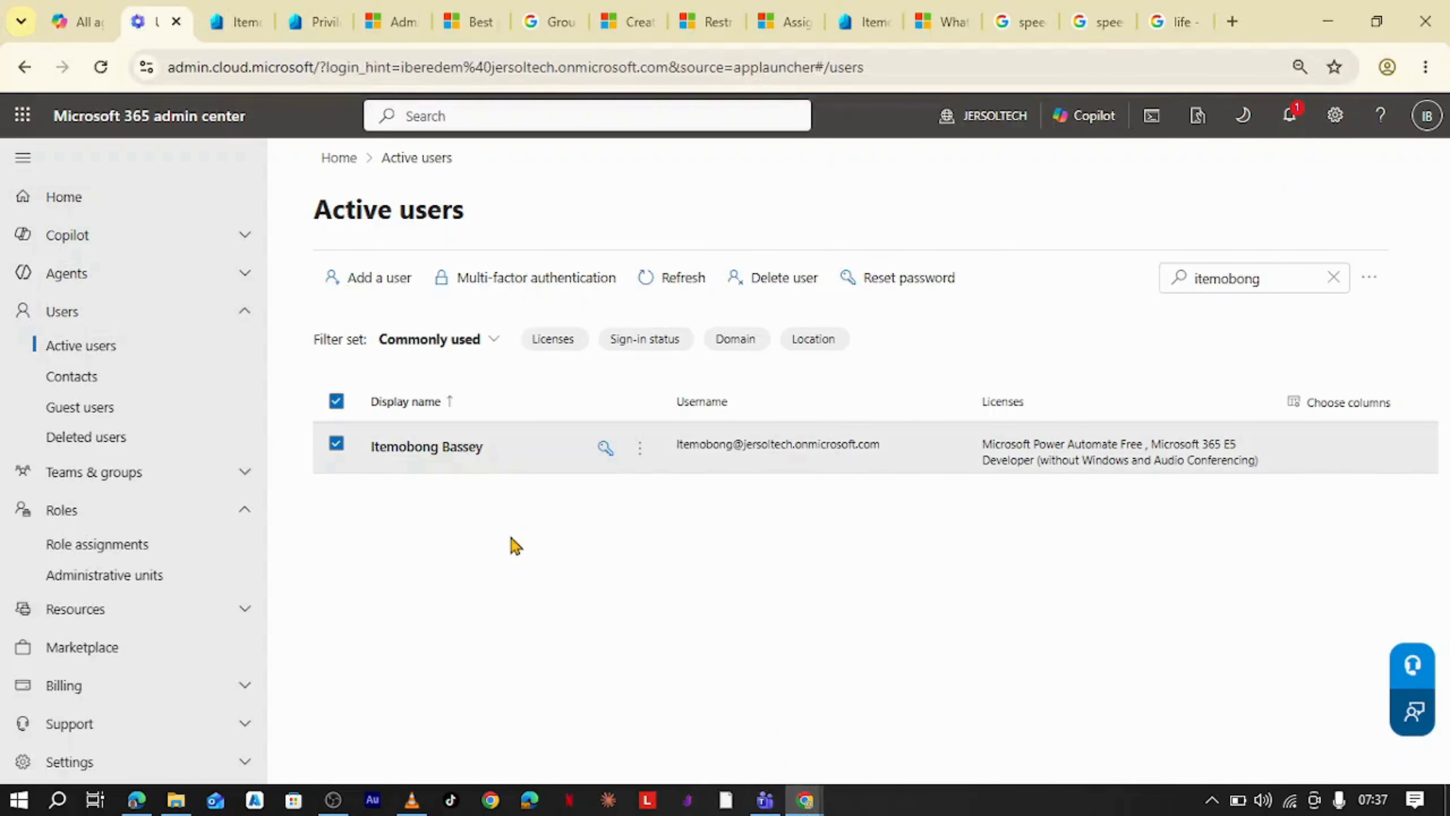
left_click(235, 21)
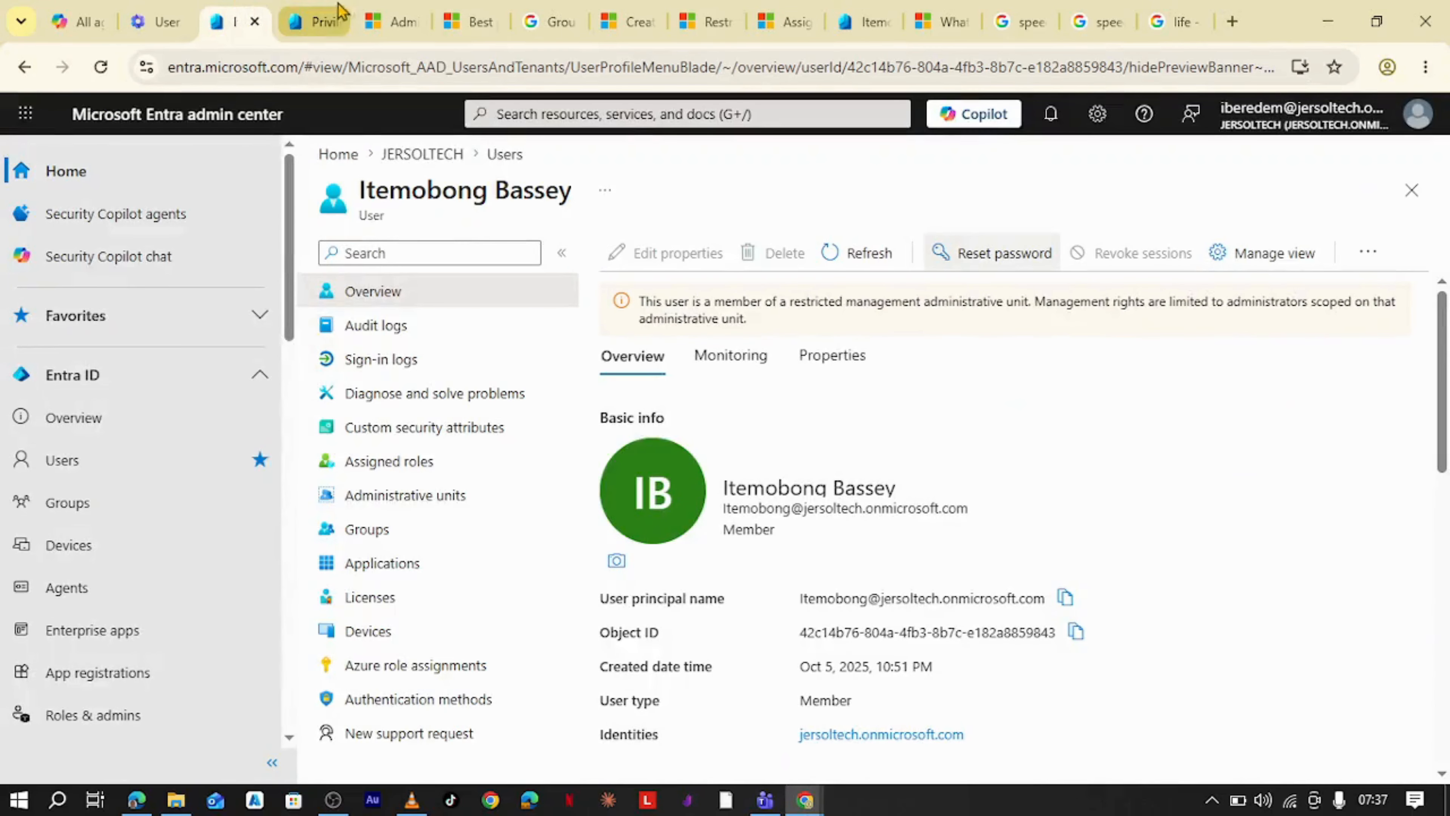
left_click(332, 17)
left_click(239, 10)
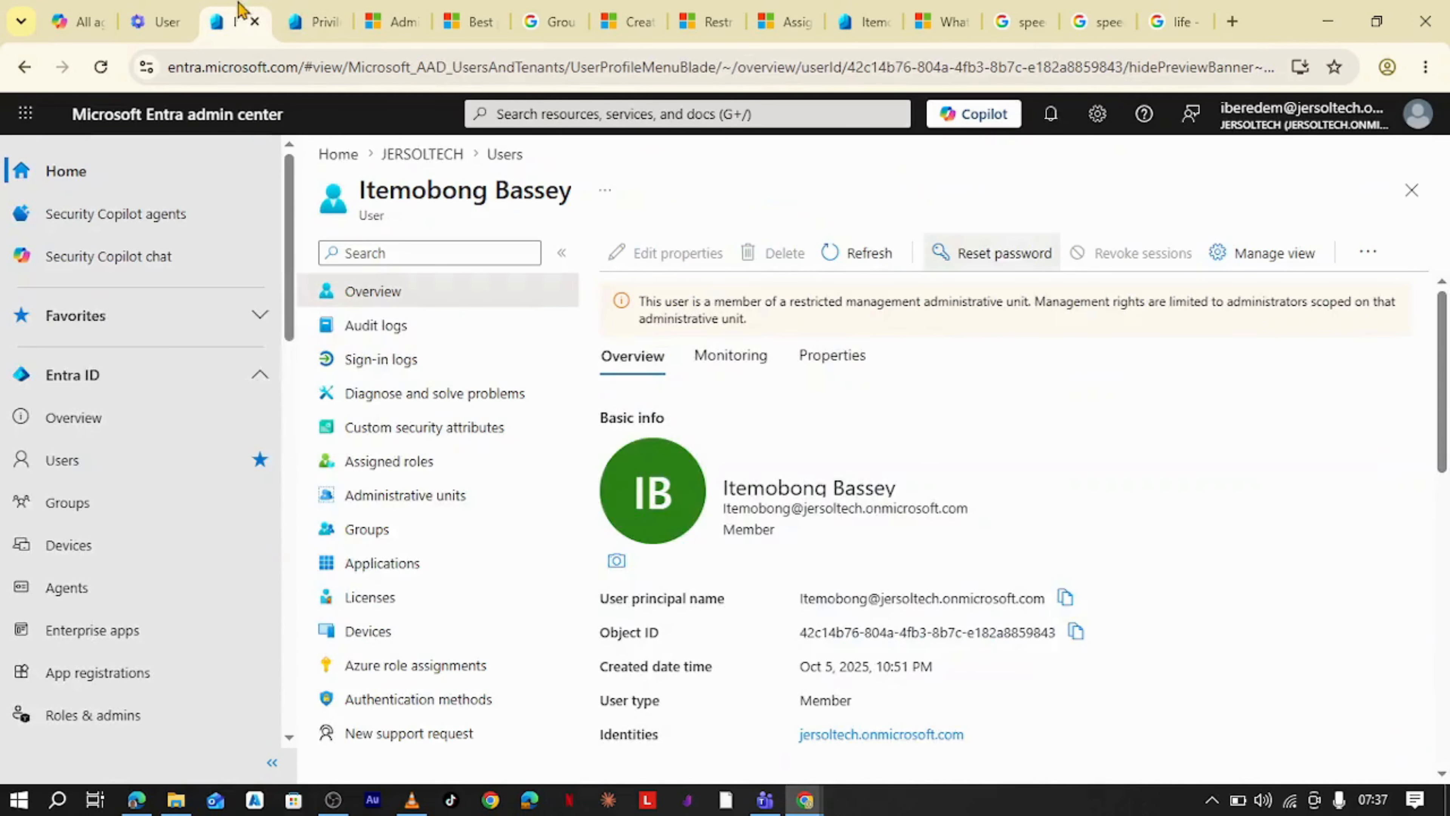
scroll(137, 565, "down", 3)
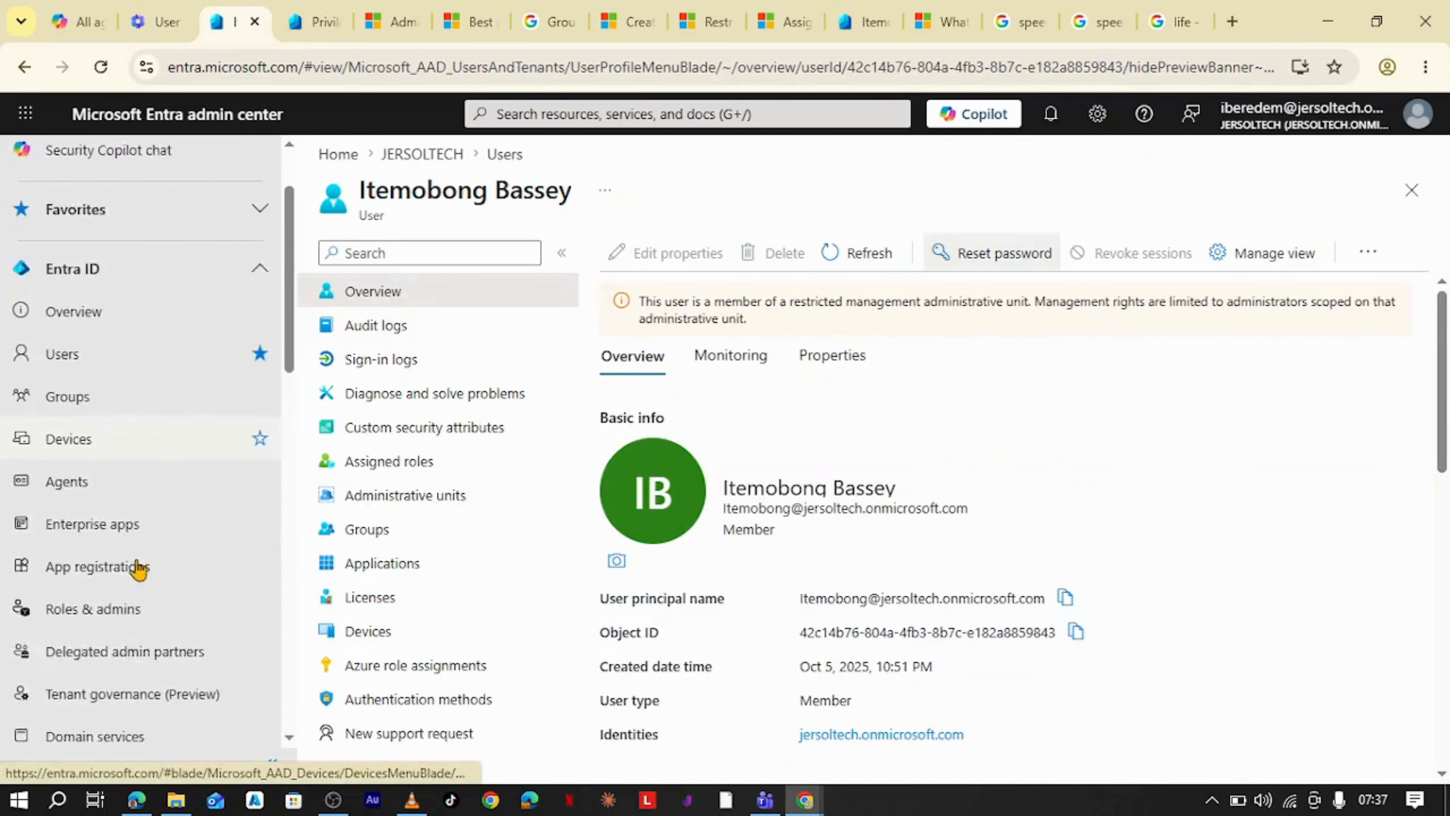
left_click(93, 502)
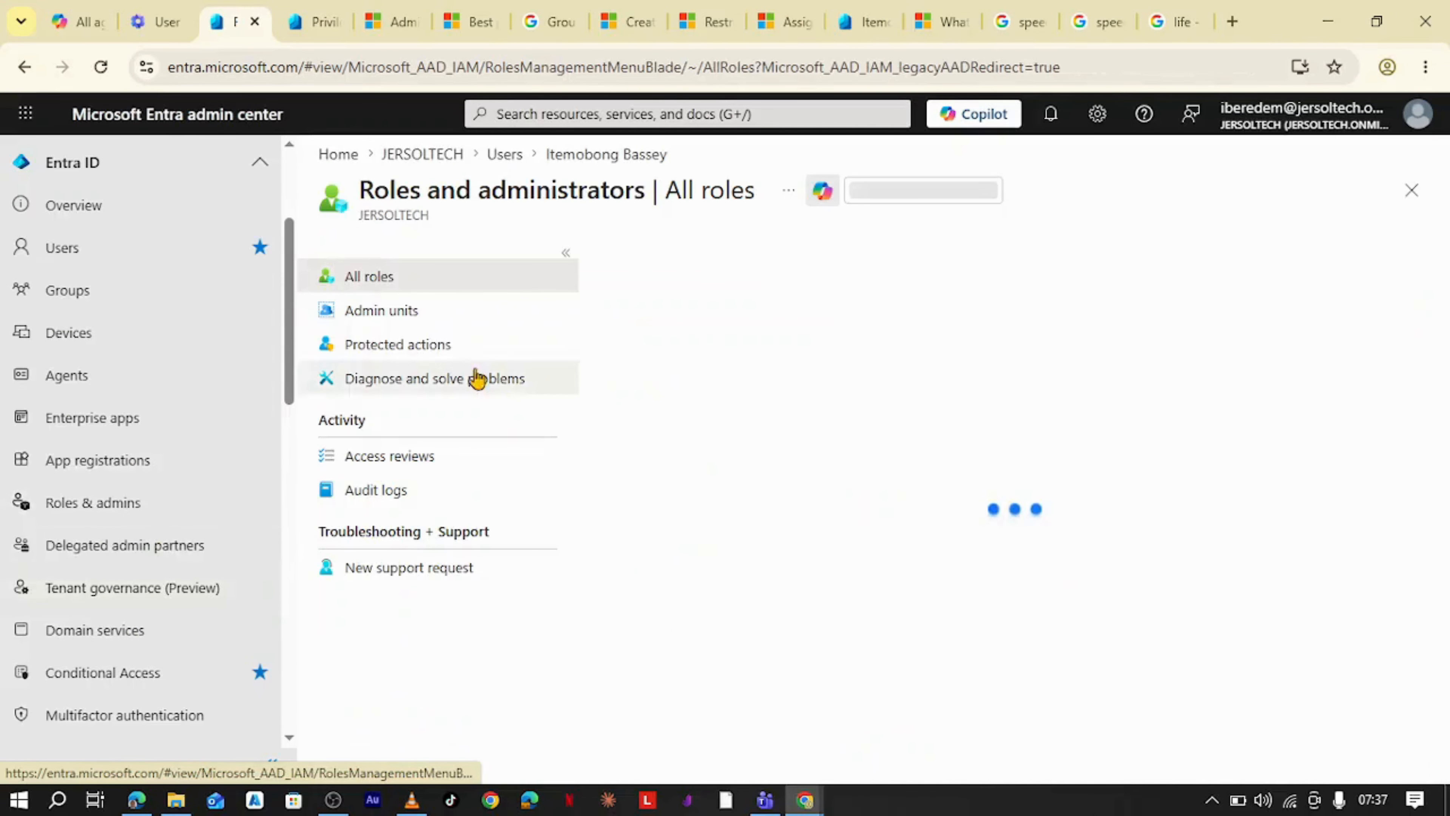
left_click(398, 323)
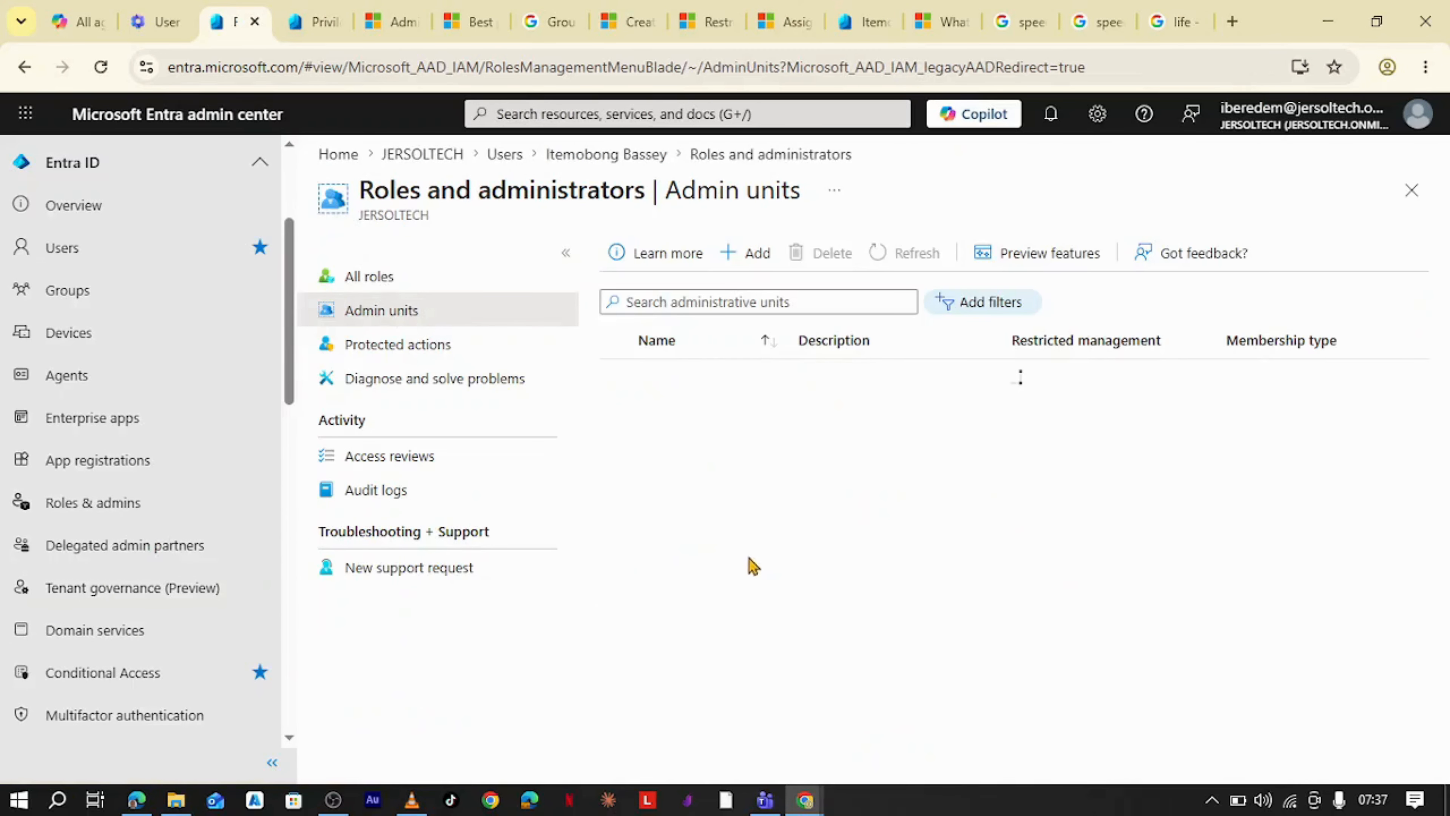
left_click(722, 486)
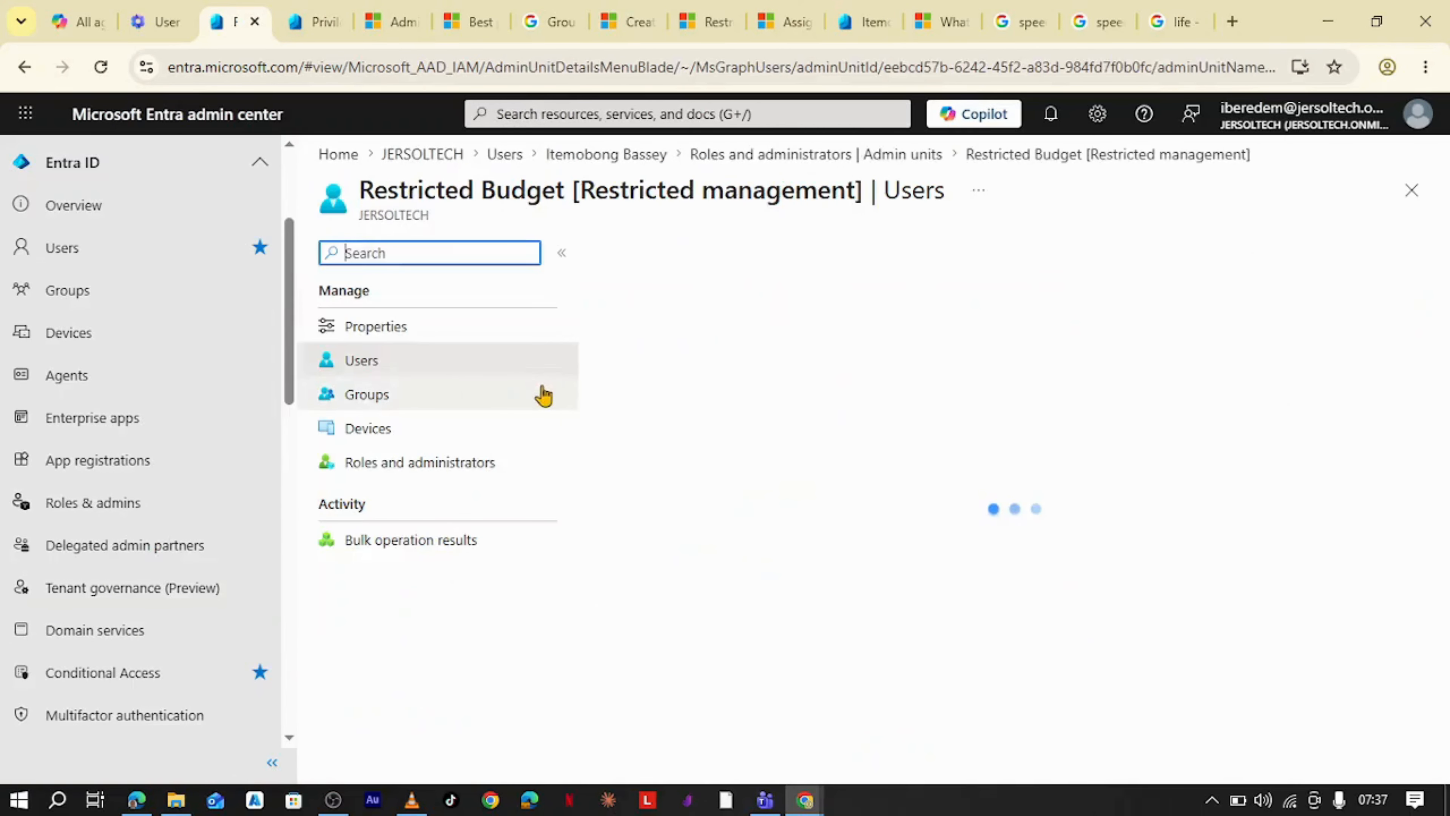
- Add a second user as a member of the Restricted Budget administrative unit
left_click(671, 264)
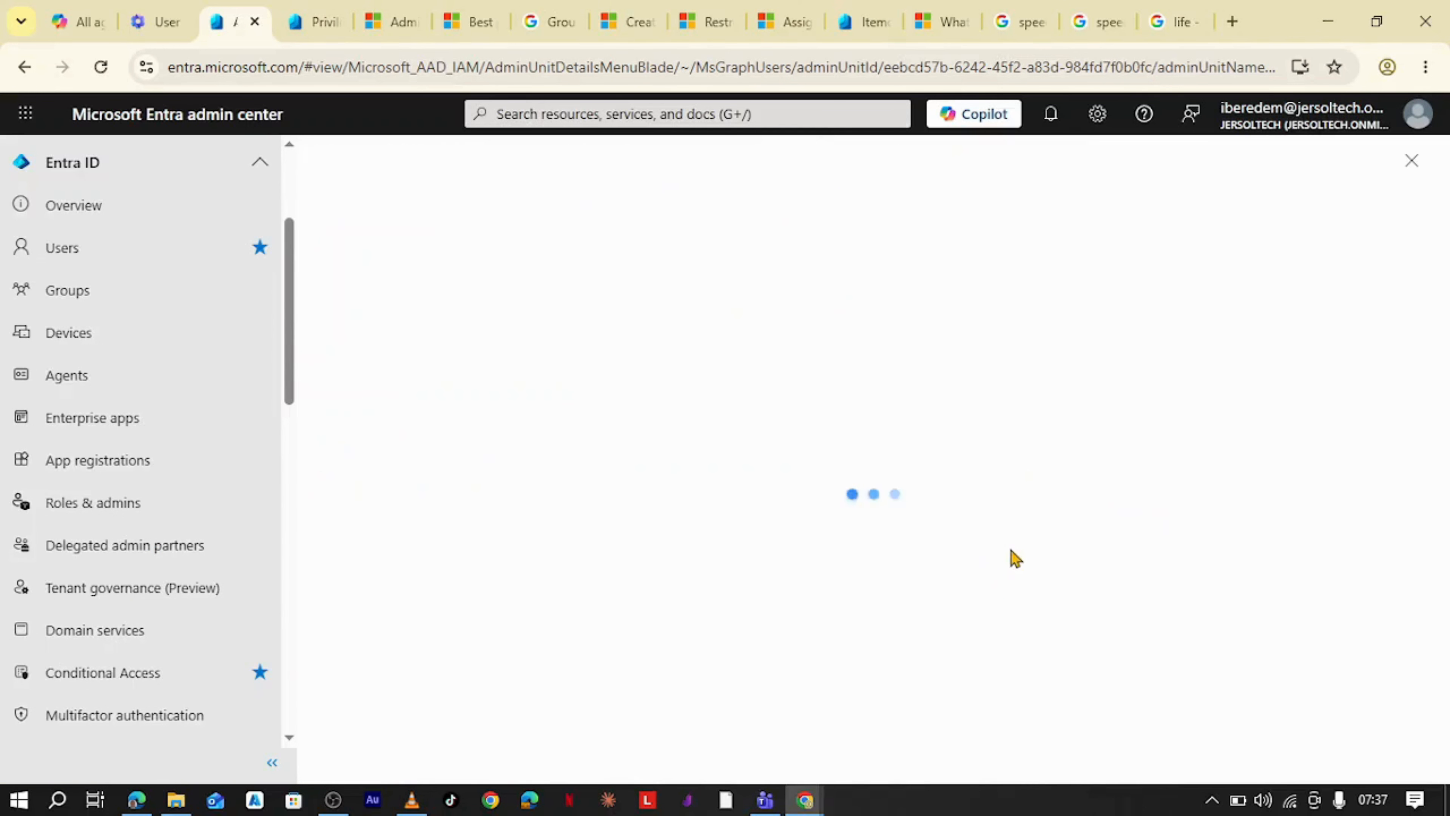
scroll(450, 544, "down", 8)
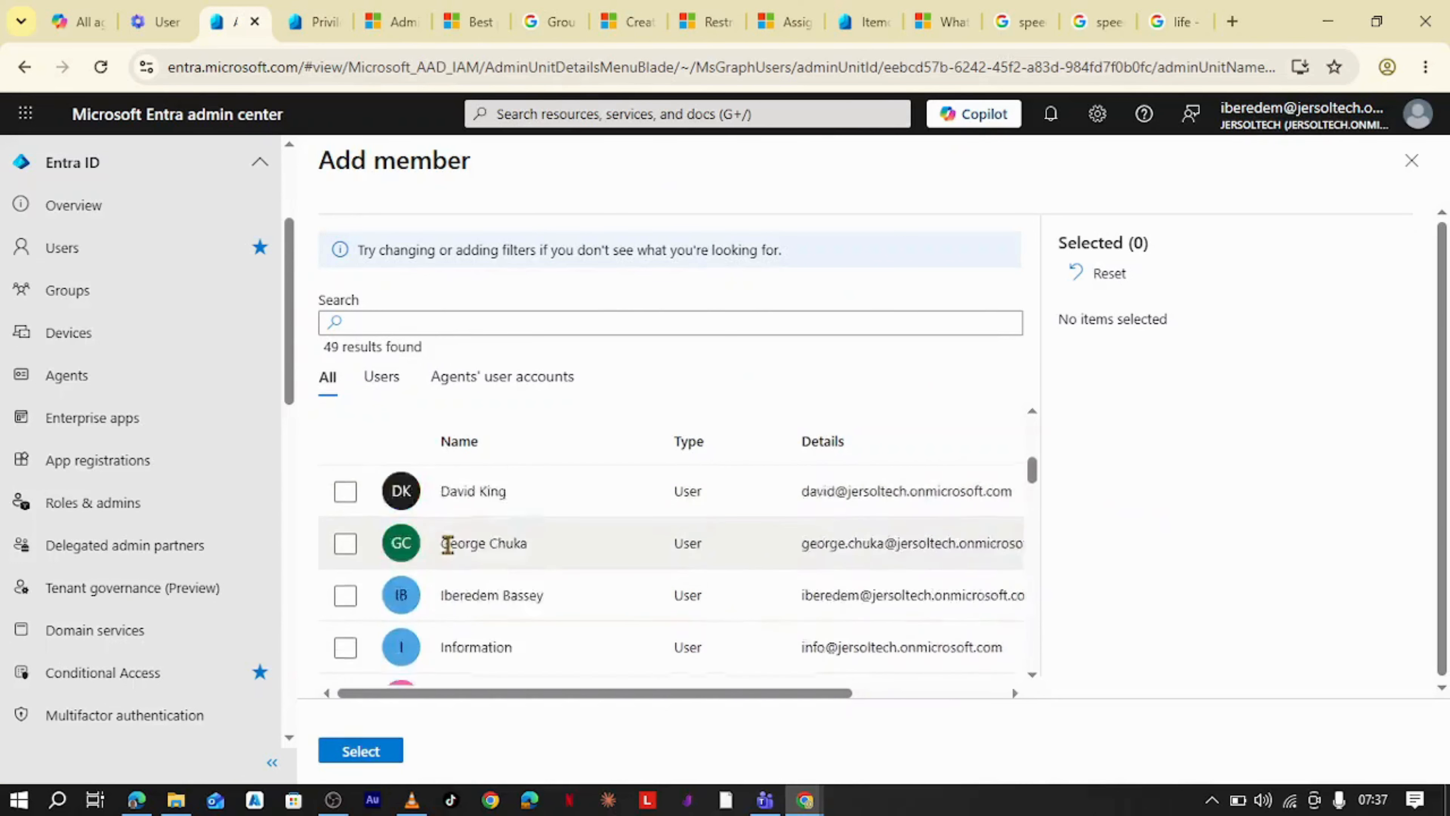
scroll(479, 609, "down", 2)
scroll(435, 601, "down", 1)
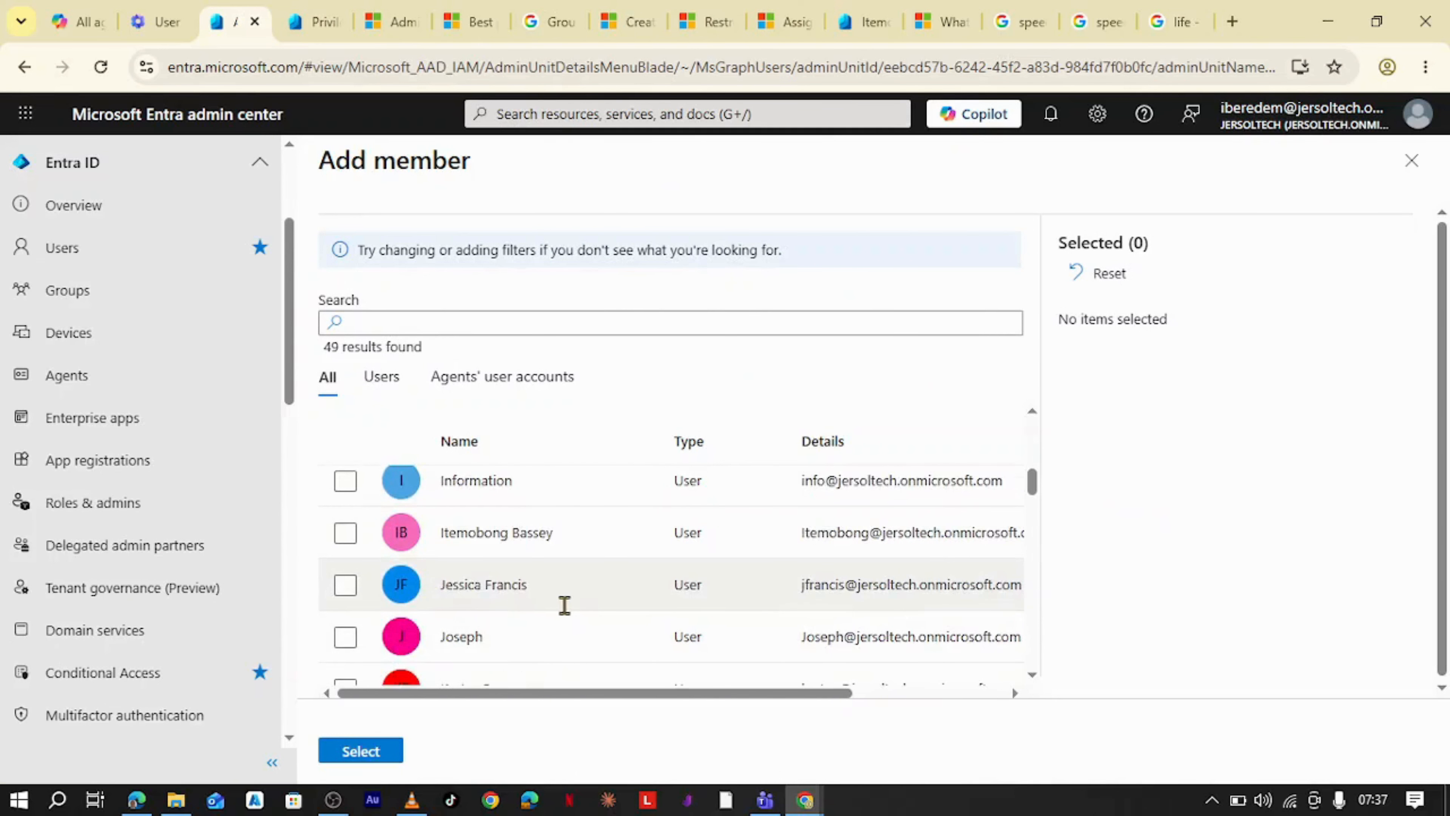
scroll(465, 589, "down", 4)
left_click(366, 532)
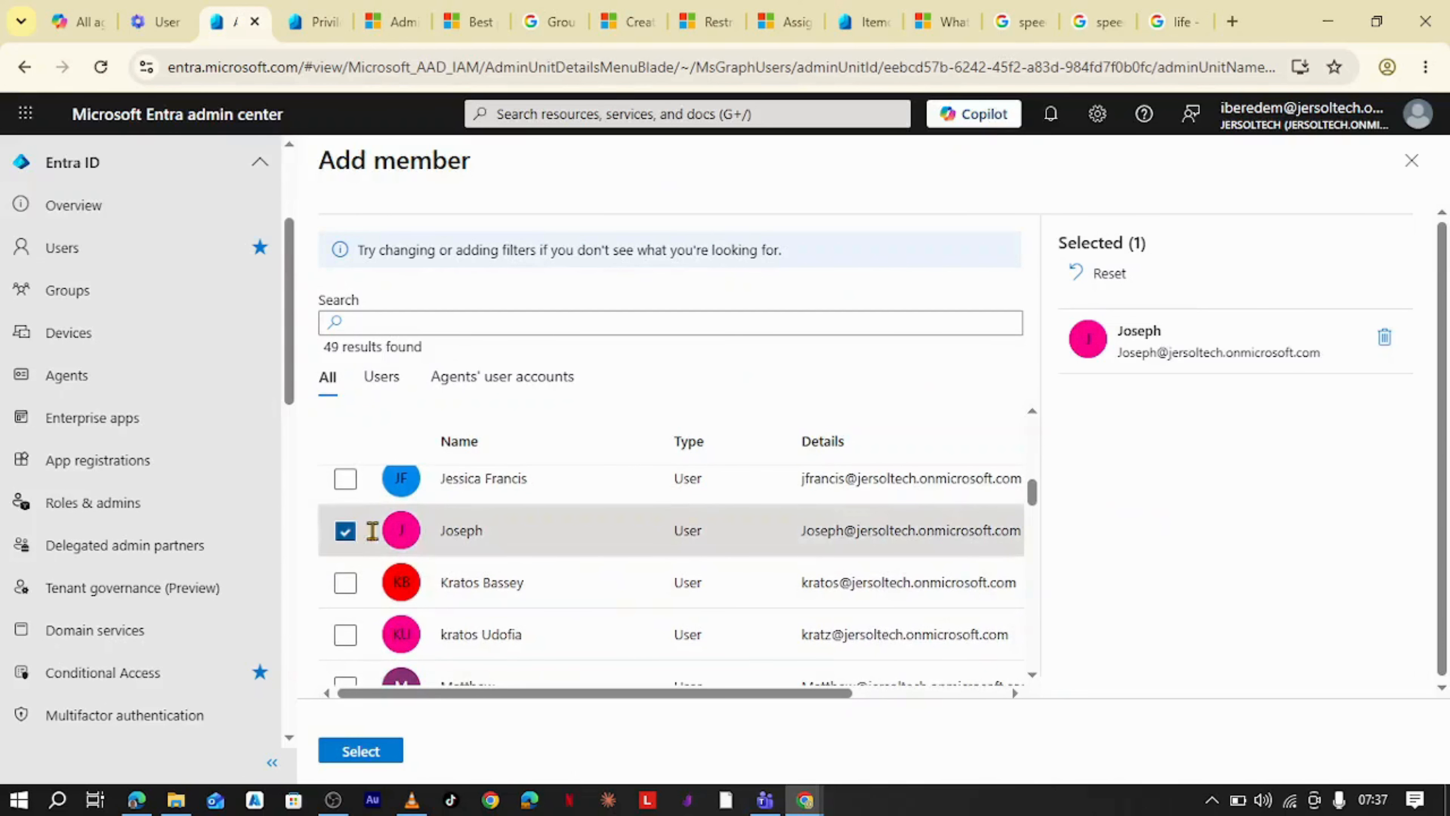
left_click(391, 748)
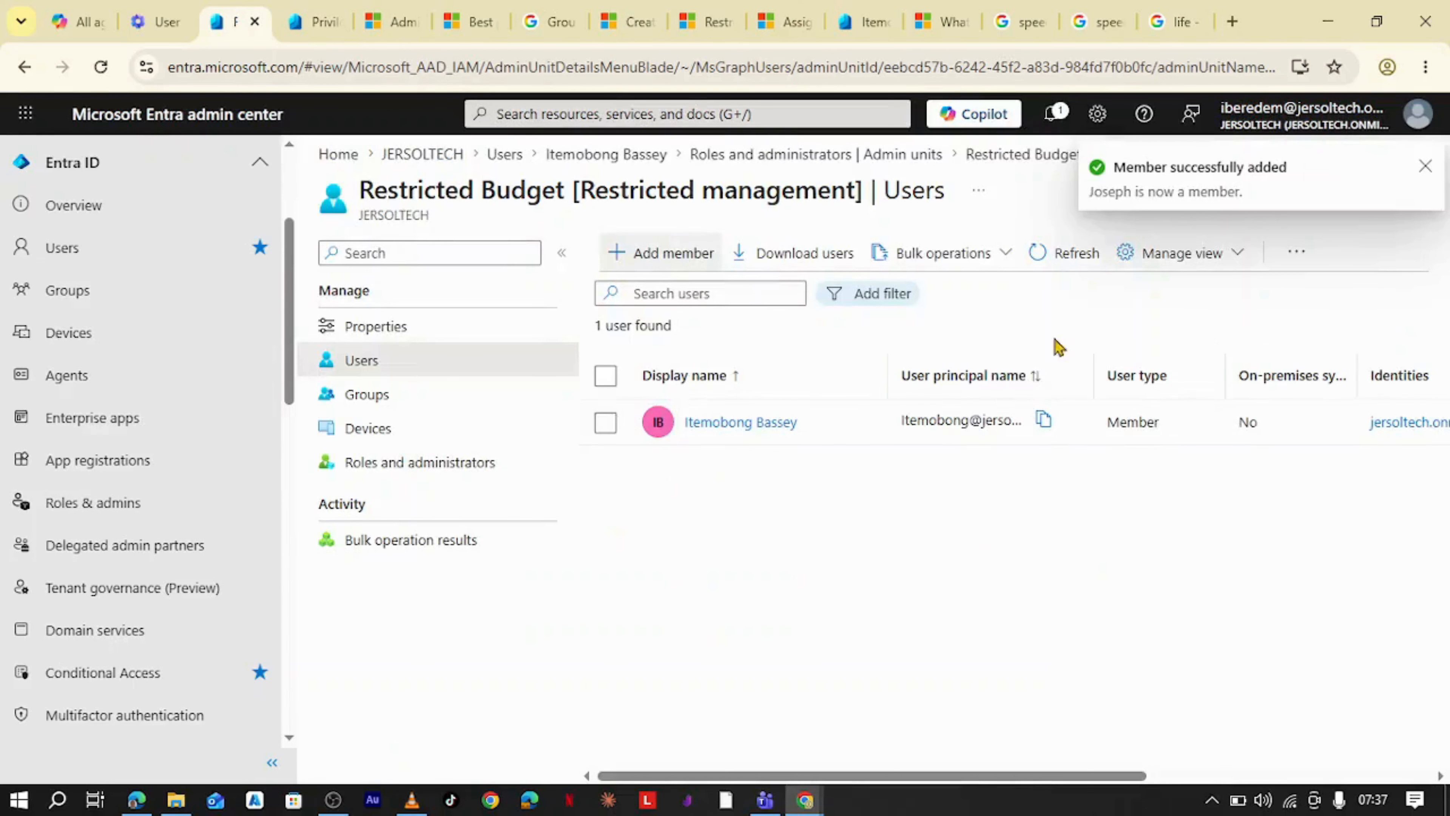
- Switch to the incognito window and refresh its Active users list in the Microsoft 365 admin center
left_click(107, 72)
mouse_move(805, 799)
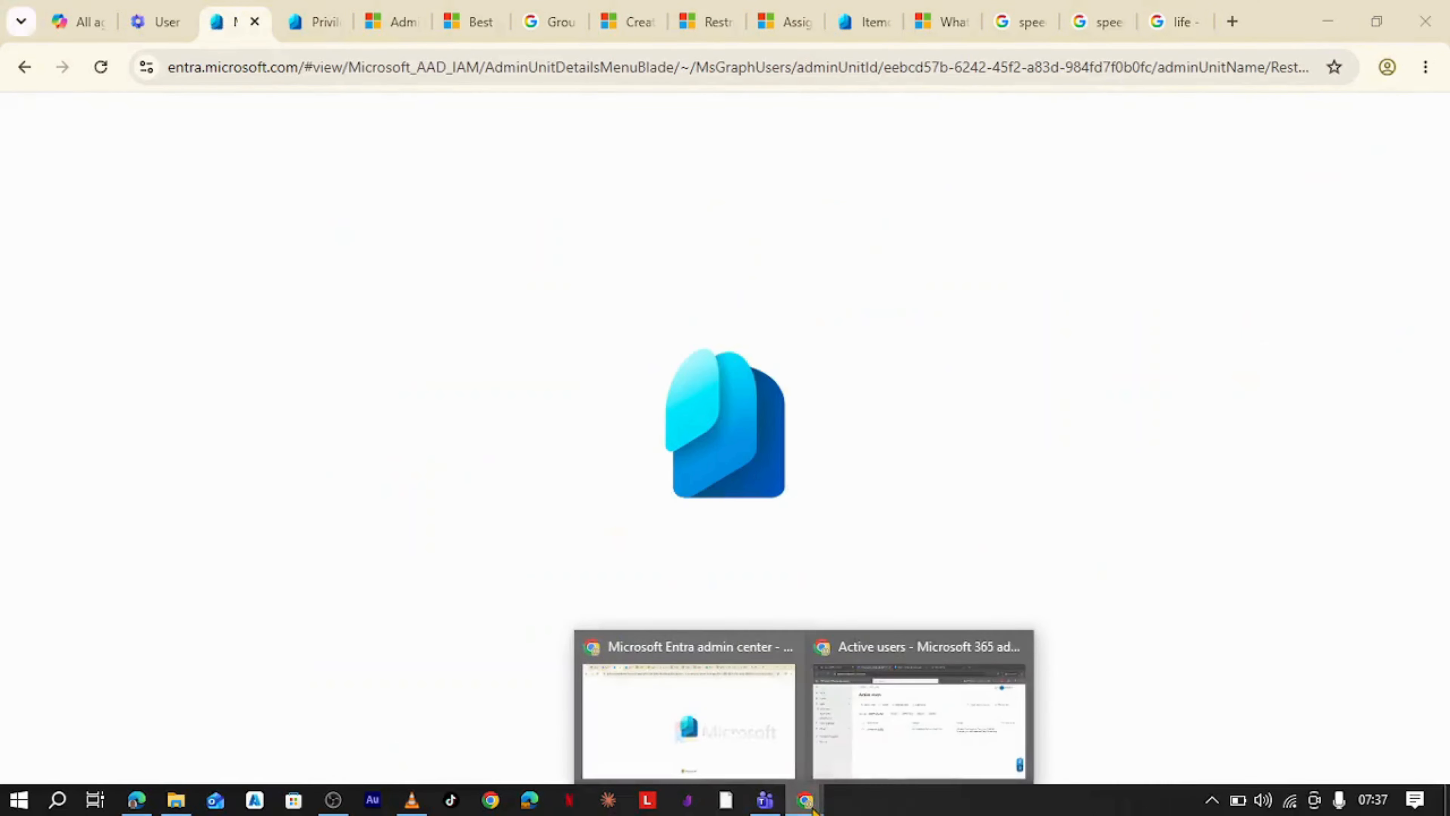
left_click(899, 748)
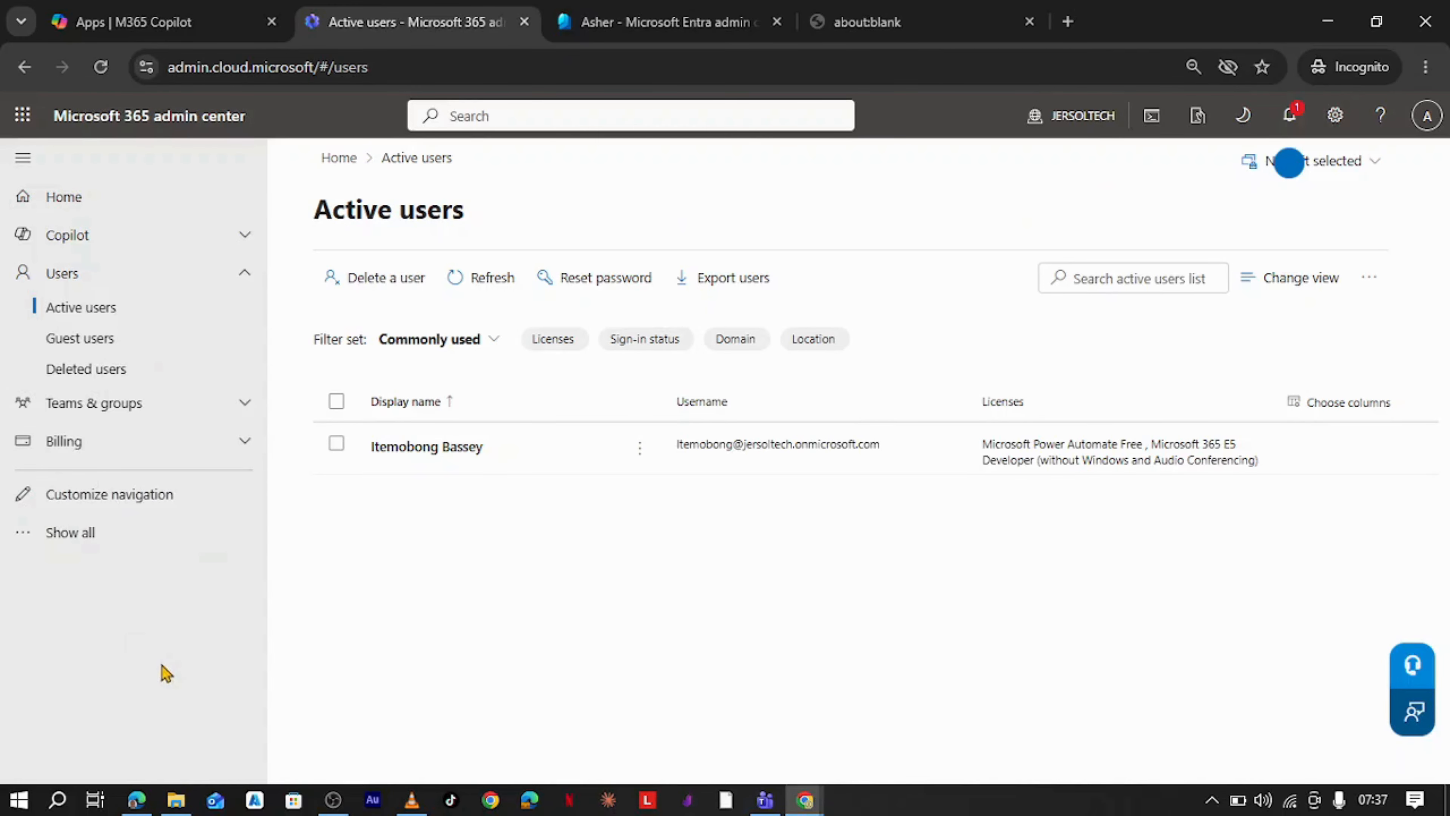
left_click(105, 75)
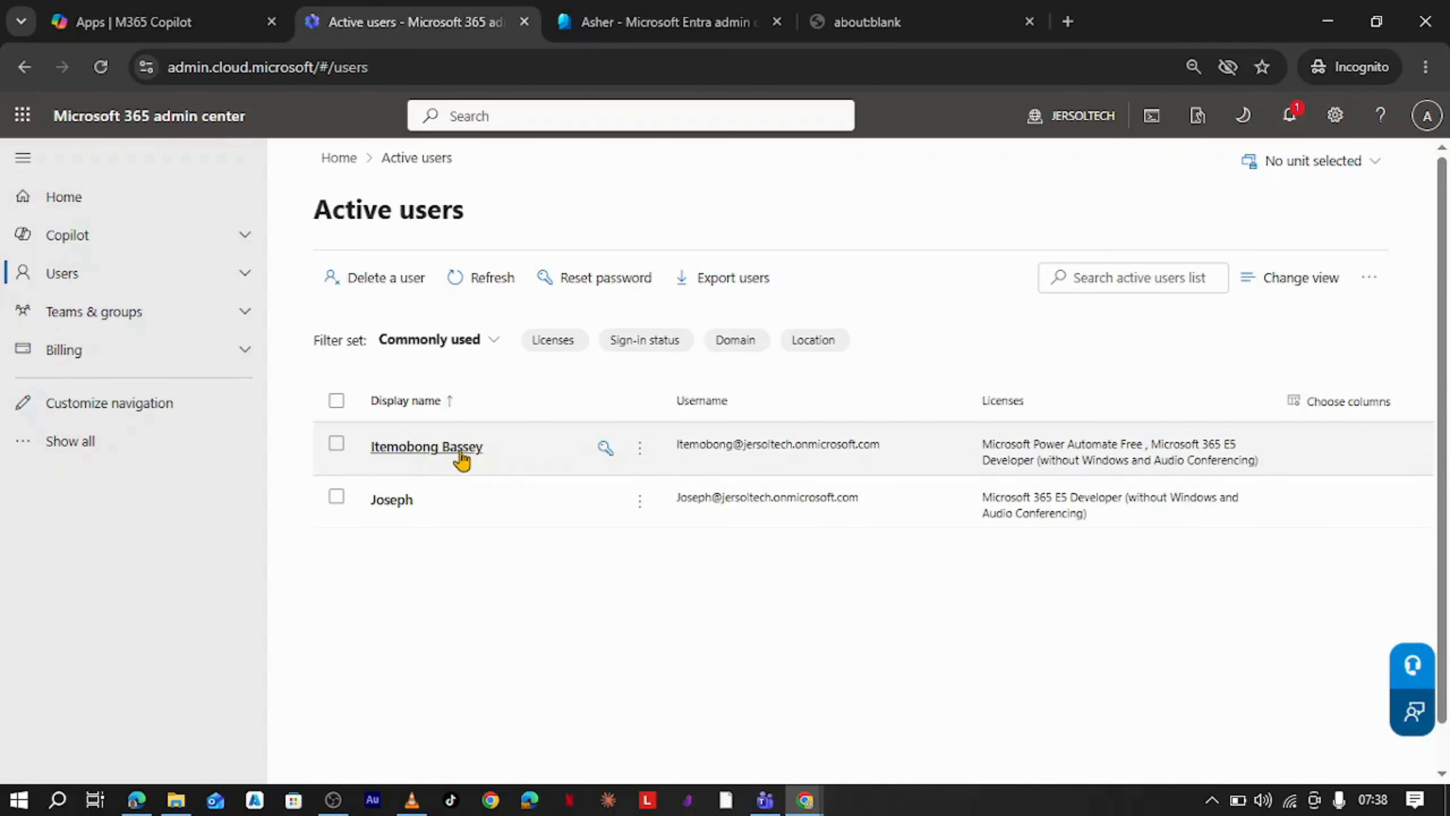
- Open the All users list in the incognito window's Entra admin center tab and reload the page
left_click(643, 25)
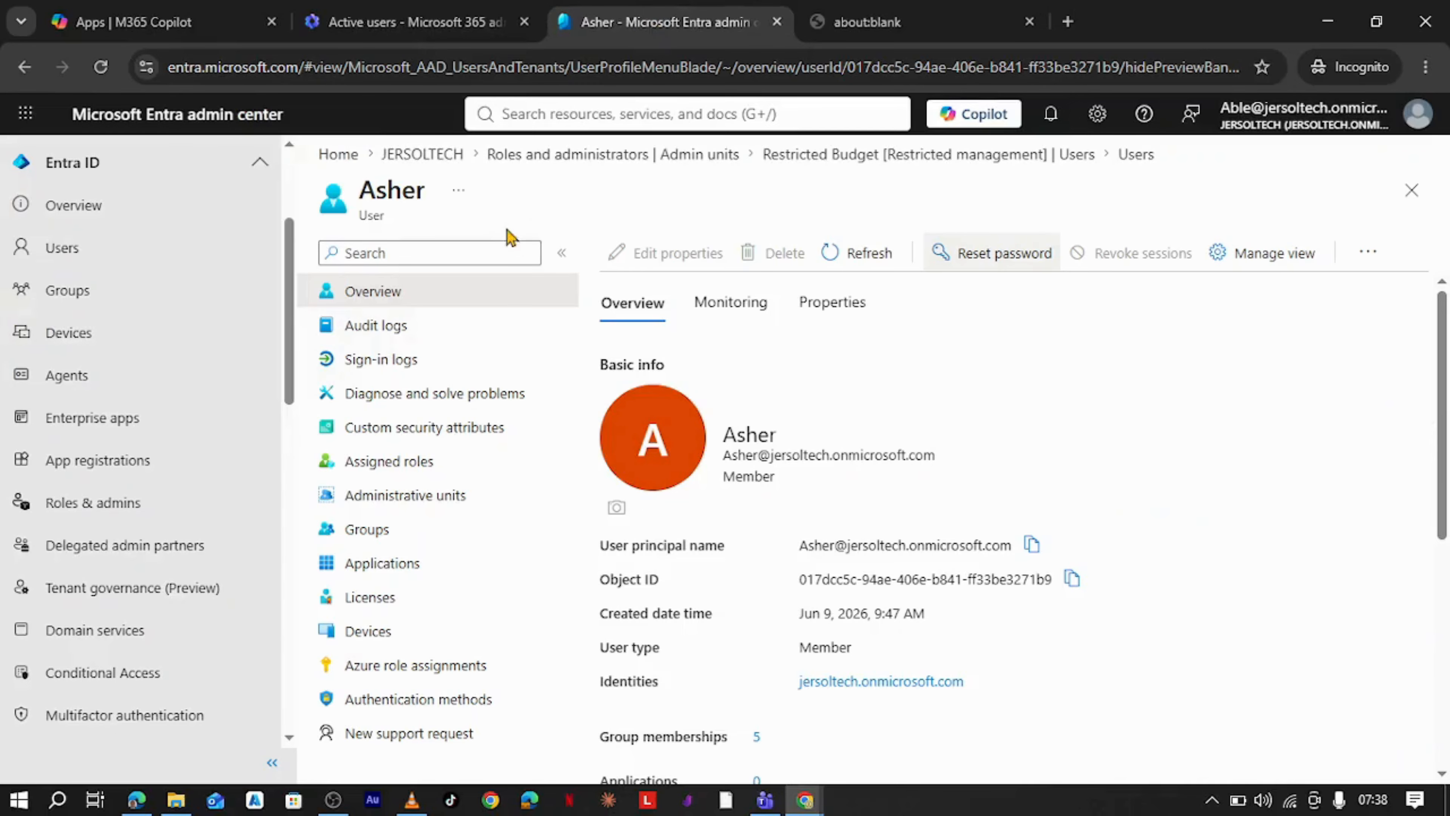
left_click(124, 264)
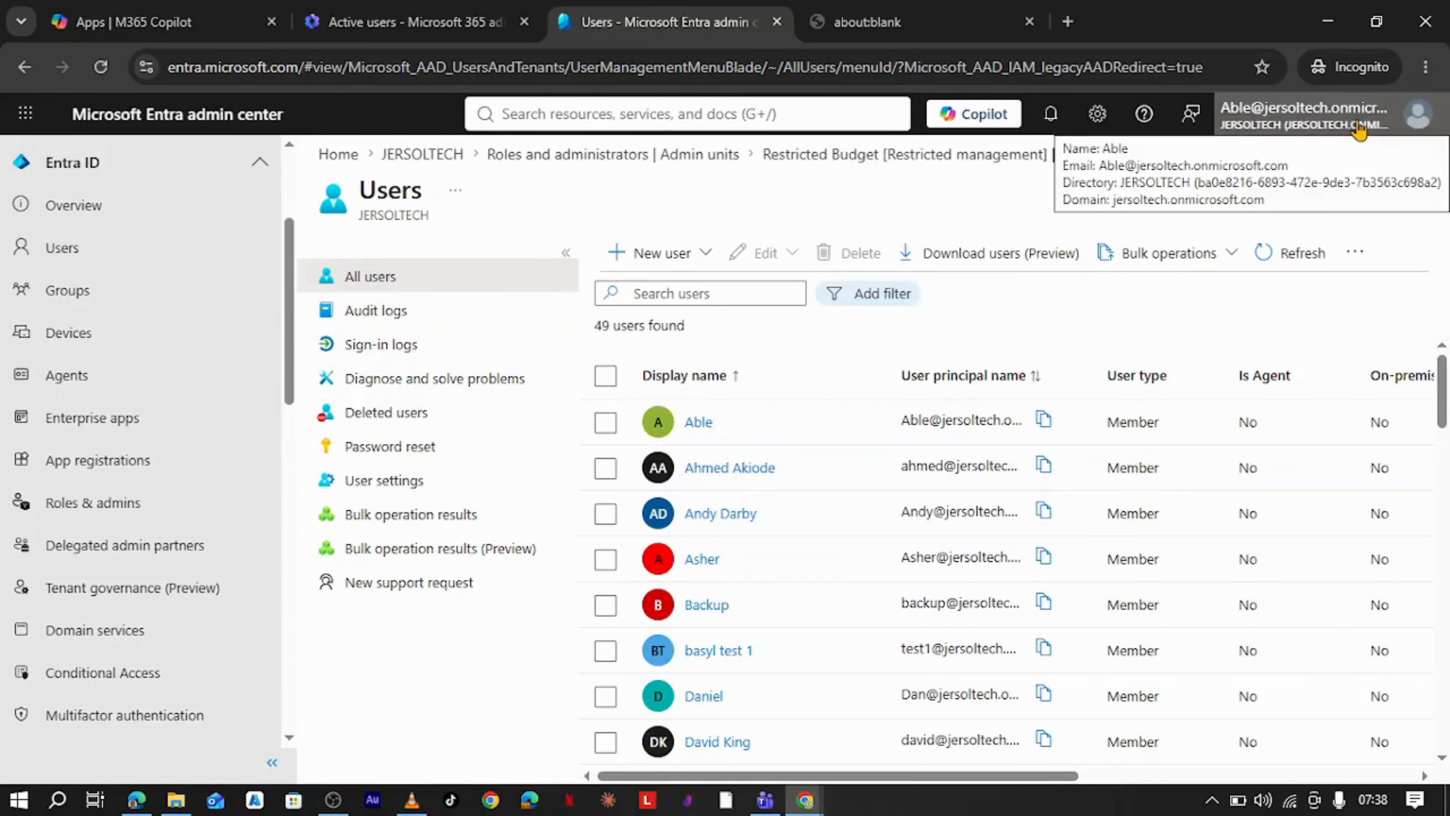
scroll(801, 552, "down", 3)
scroll(800, 551, "up", 3)
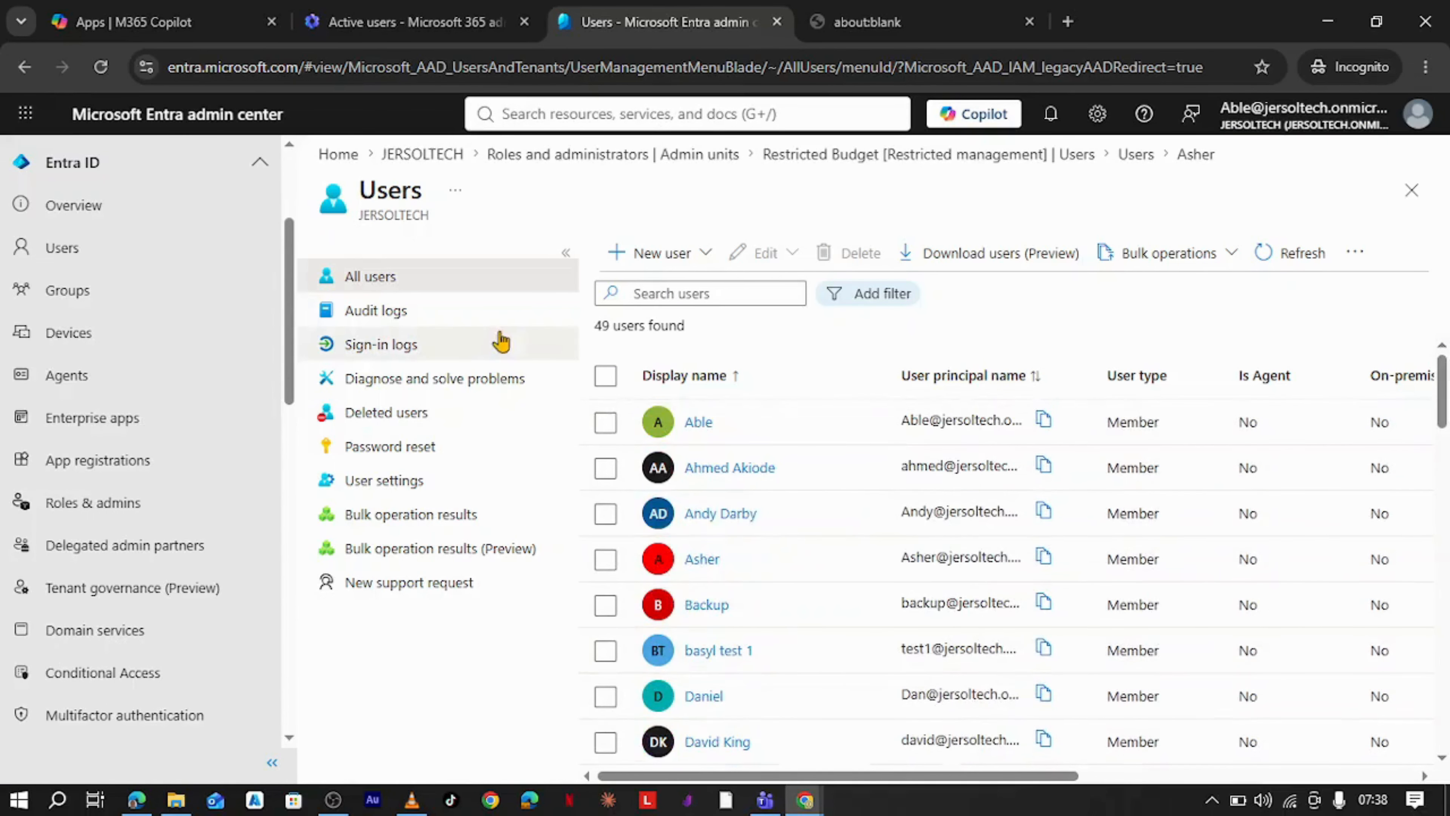
left_click(101, 68)
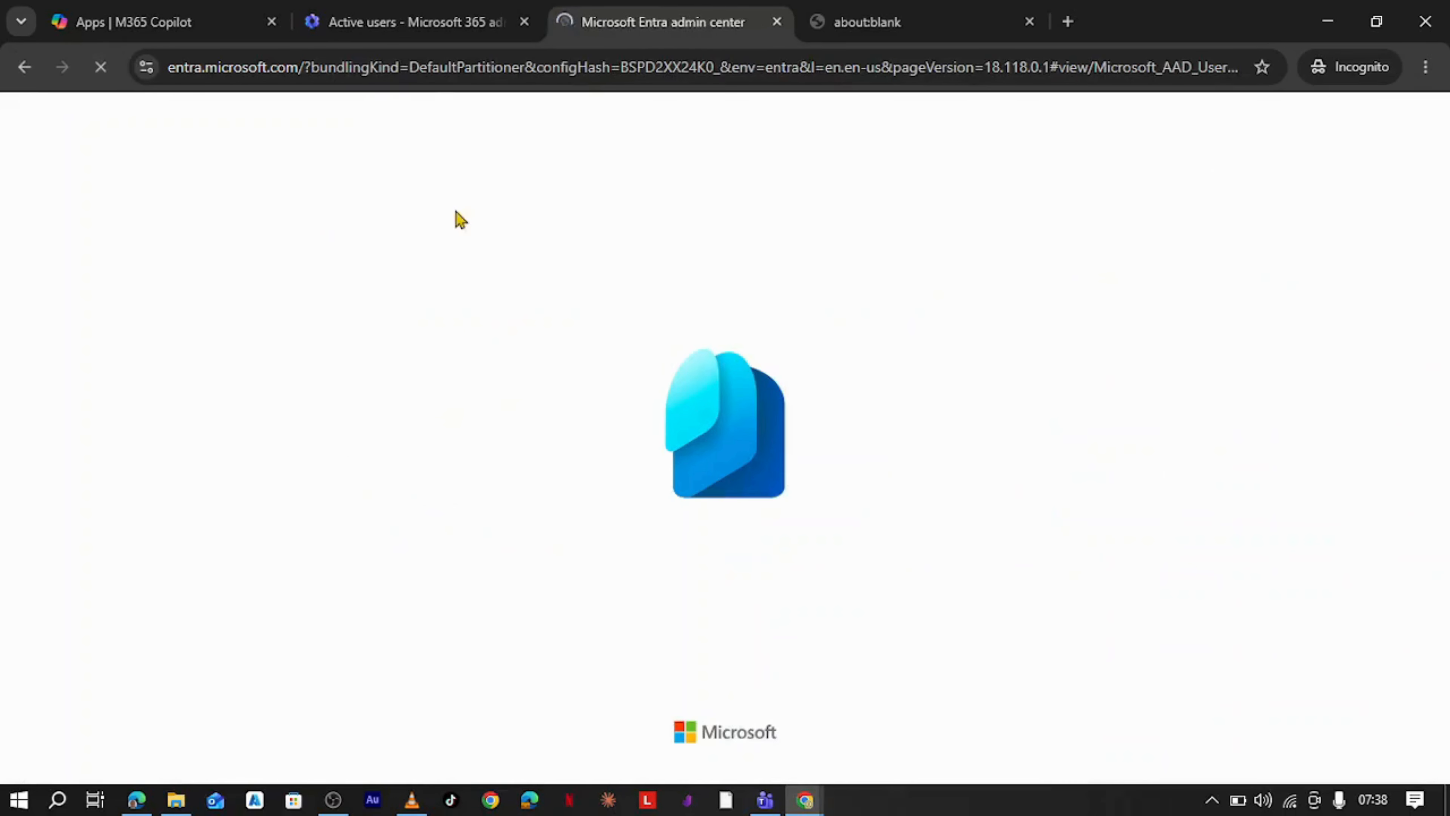
key("ctrl+shift+Tab")
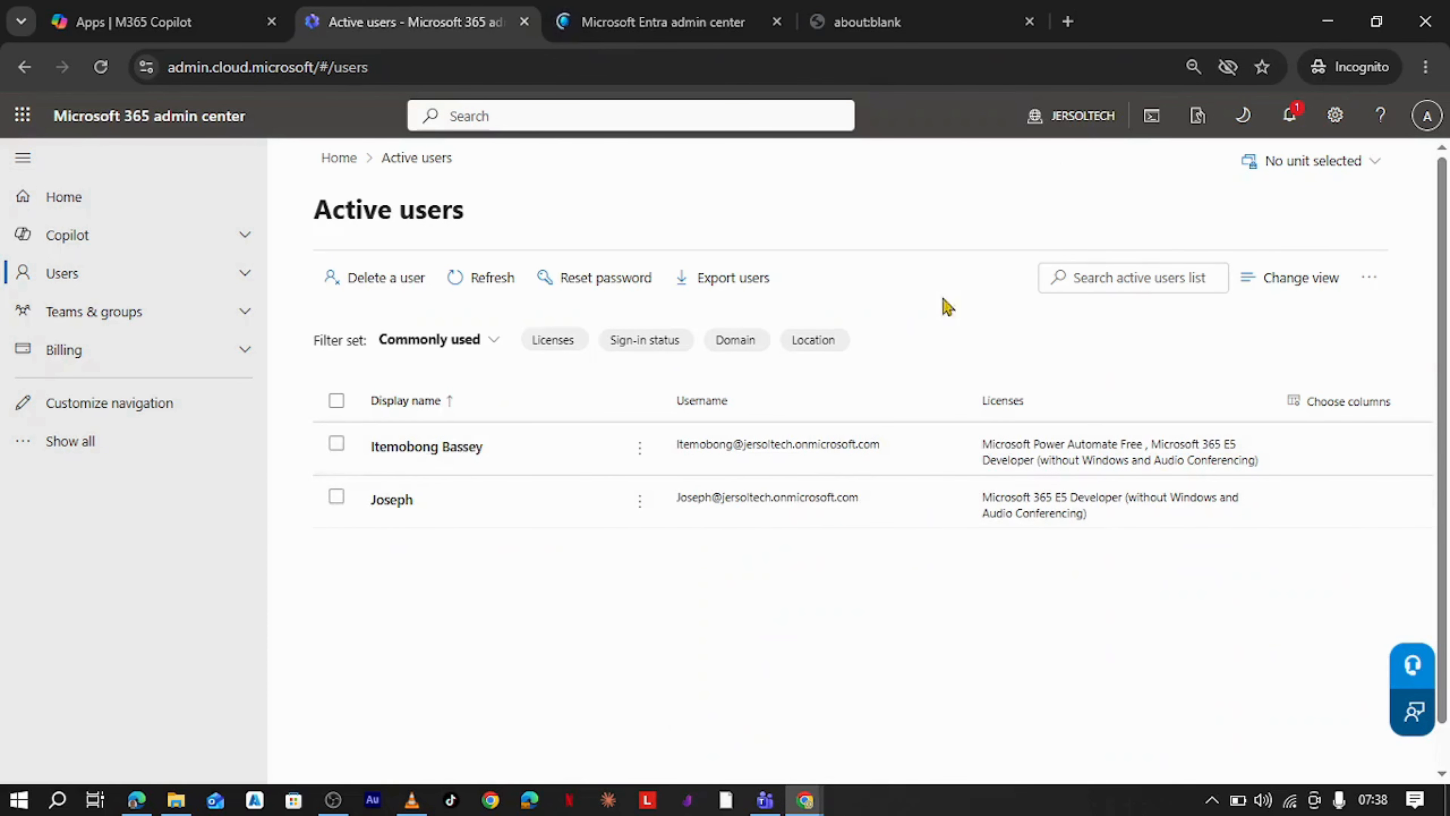
left_click(1427, 116)
left_click(1336, 116)
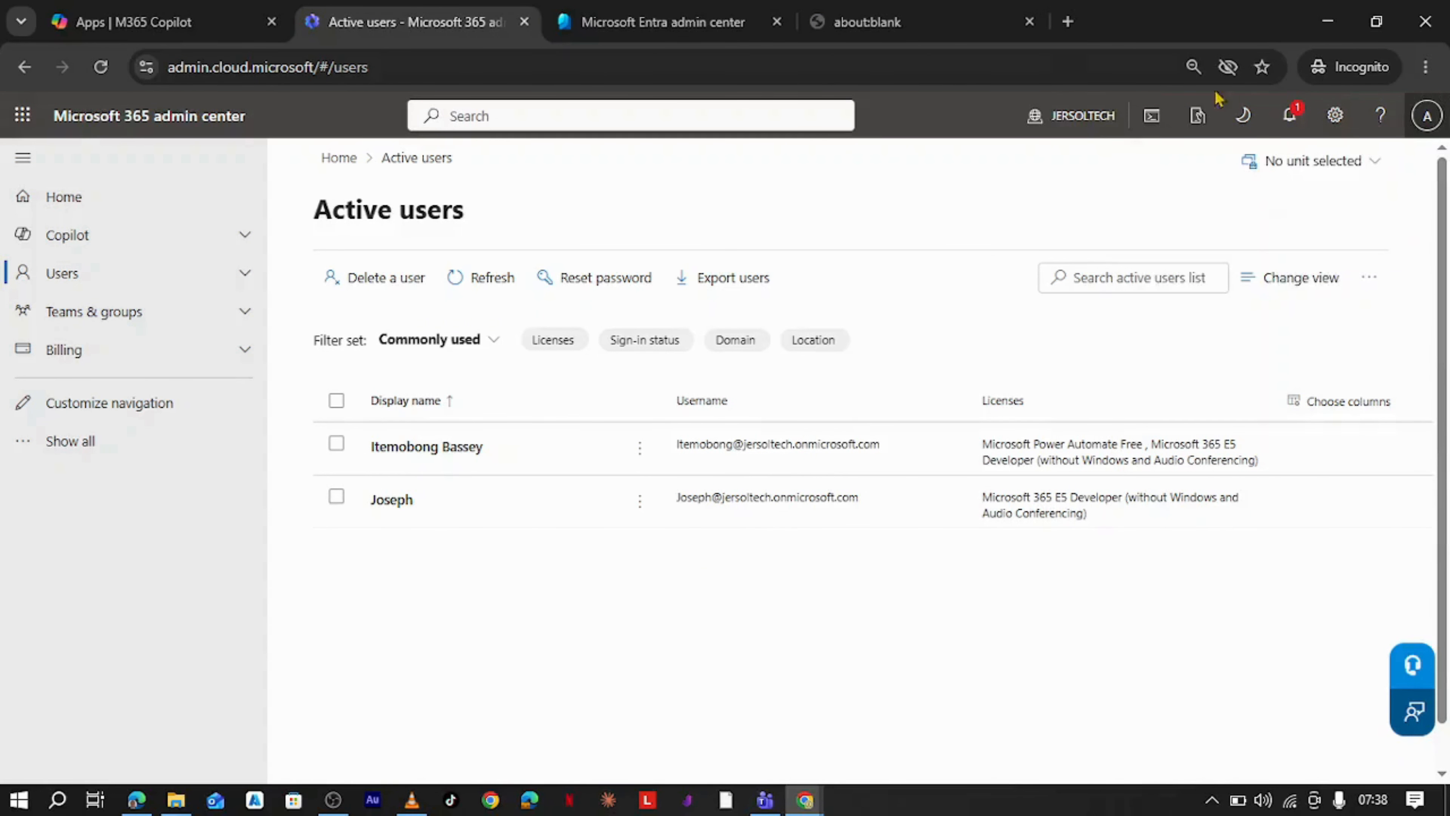
key("ctrl+Tab")
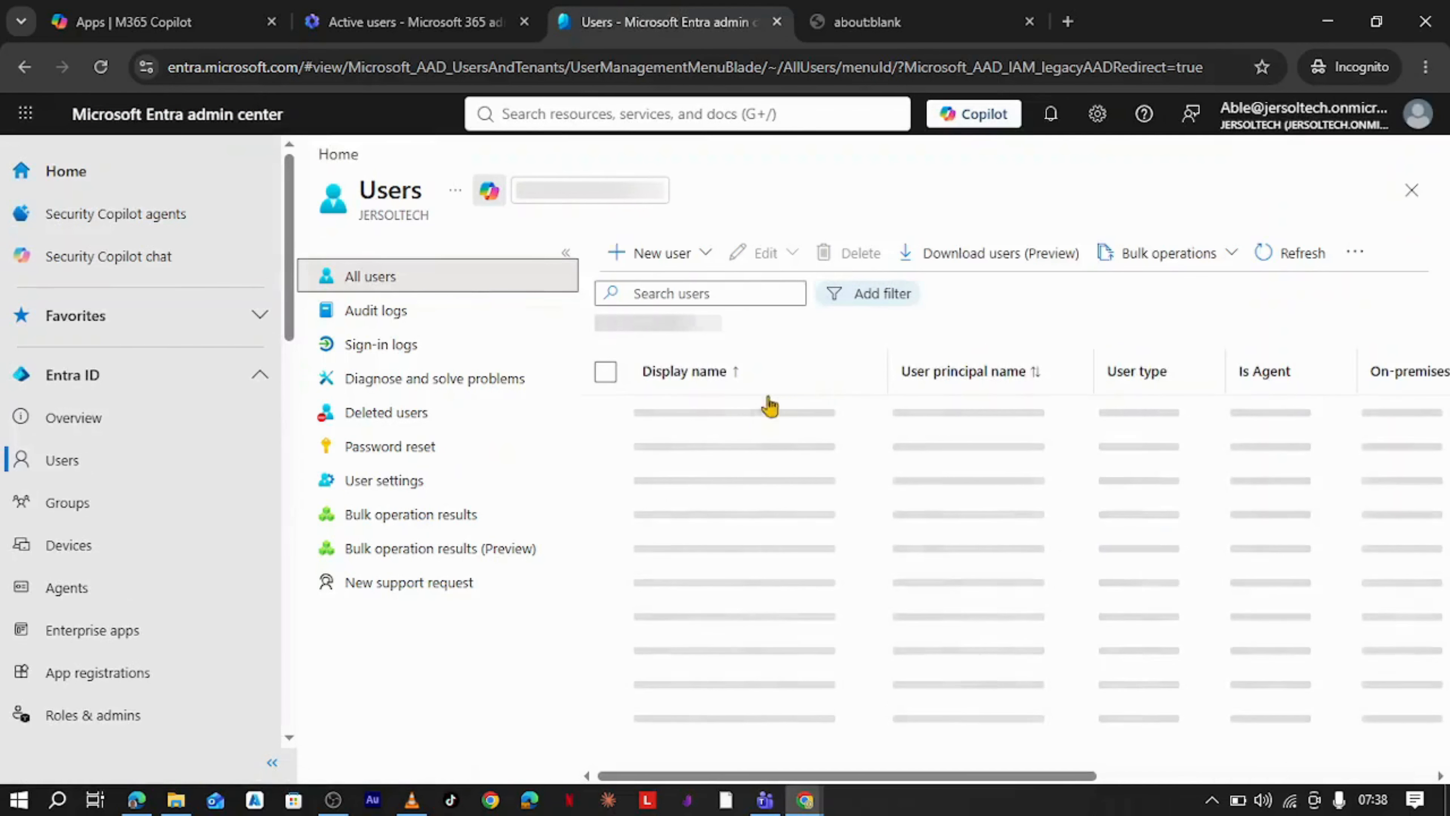
scroll(171, 412, "down", 5)
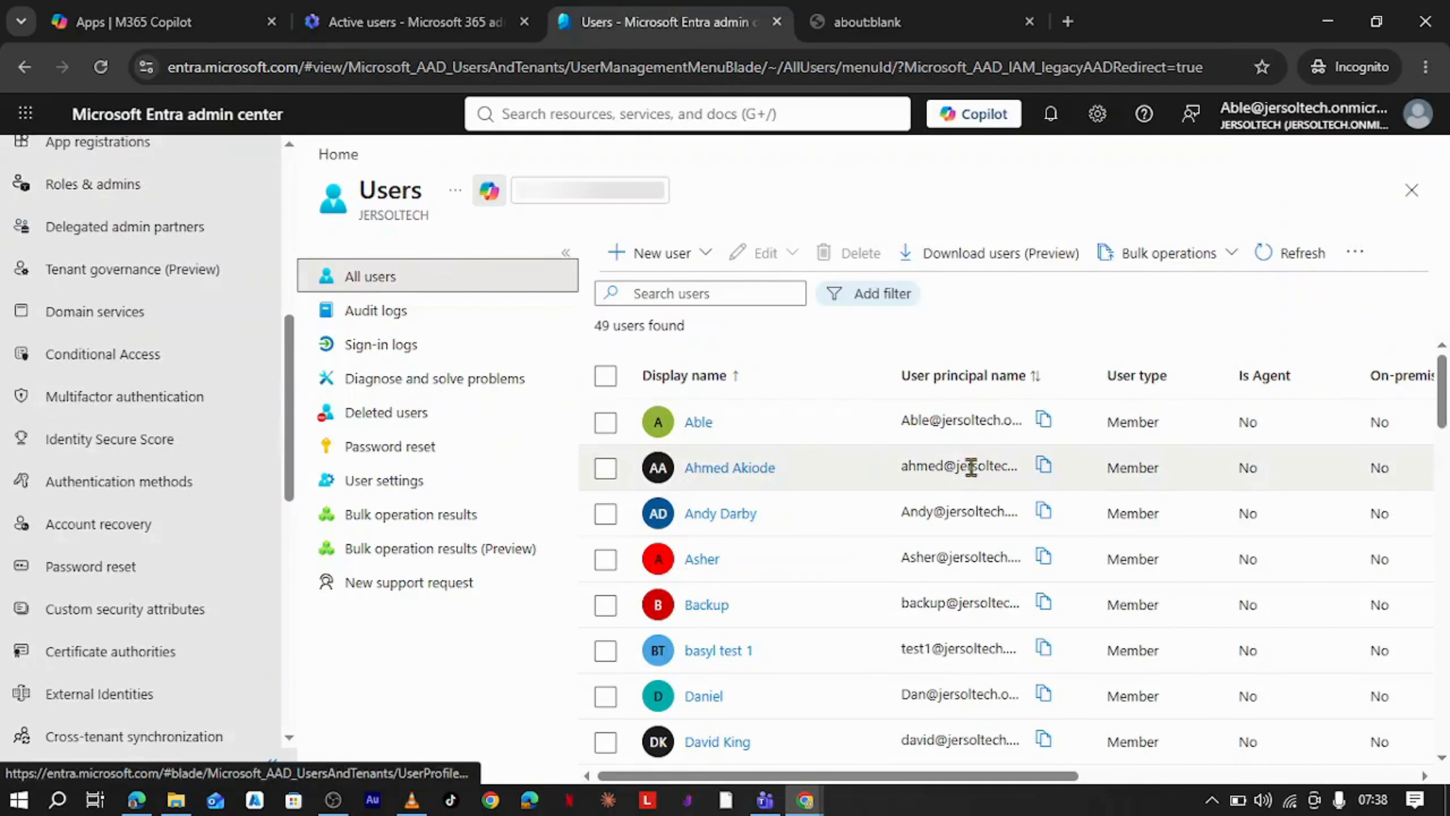
scroll(1088, 557, "down", 10)
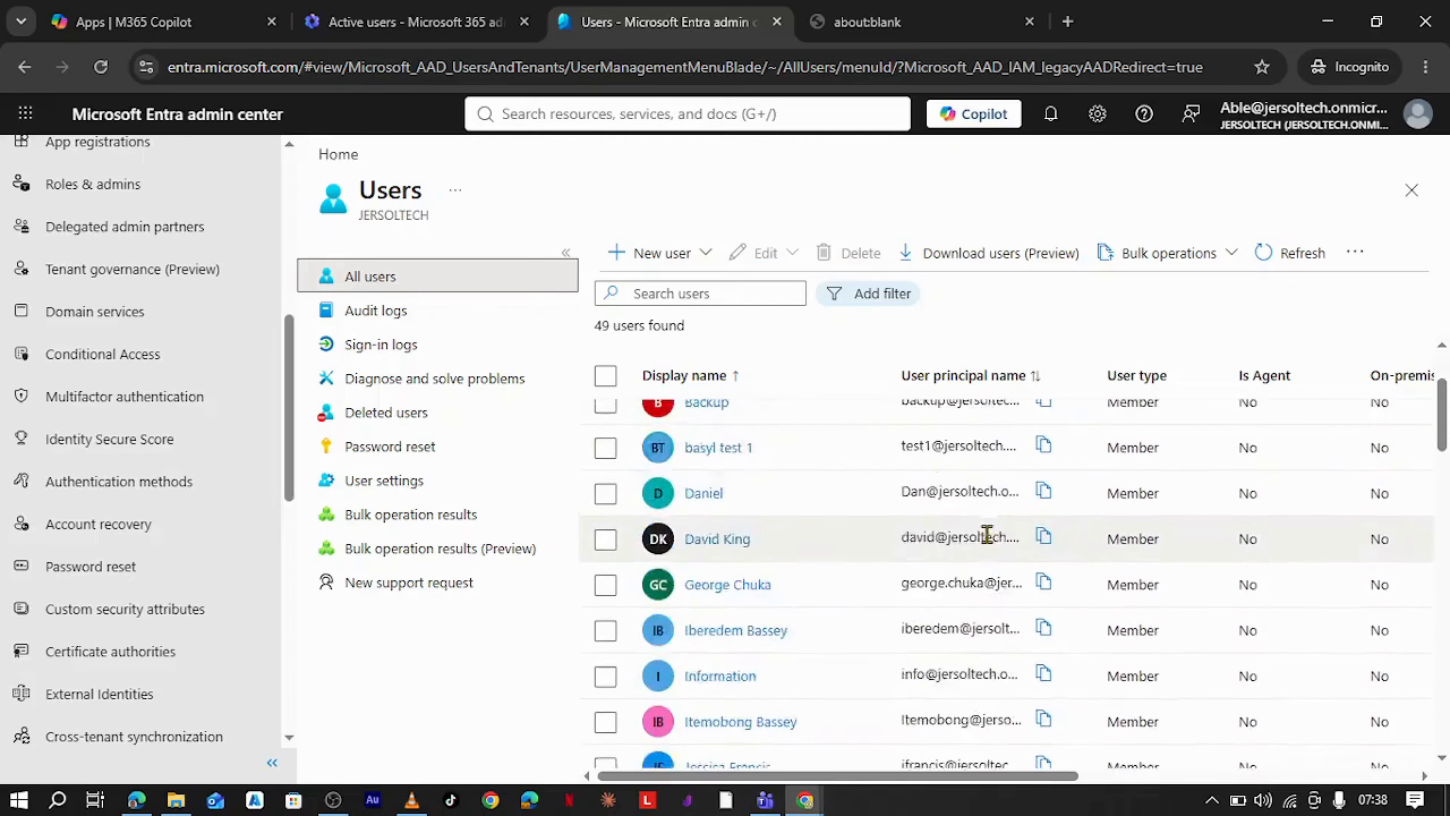
- In the Microsoft 365 admin center, reset the restricted unit's original member's password with an automatically created password, then close the panel
left_click(416, 22)
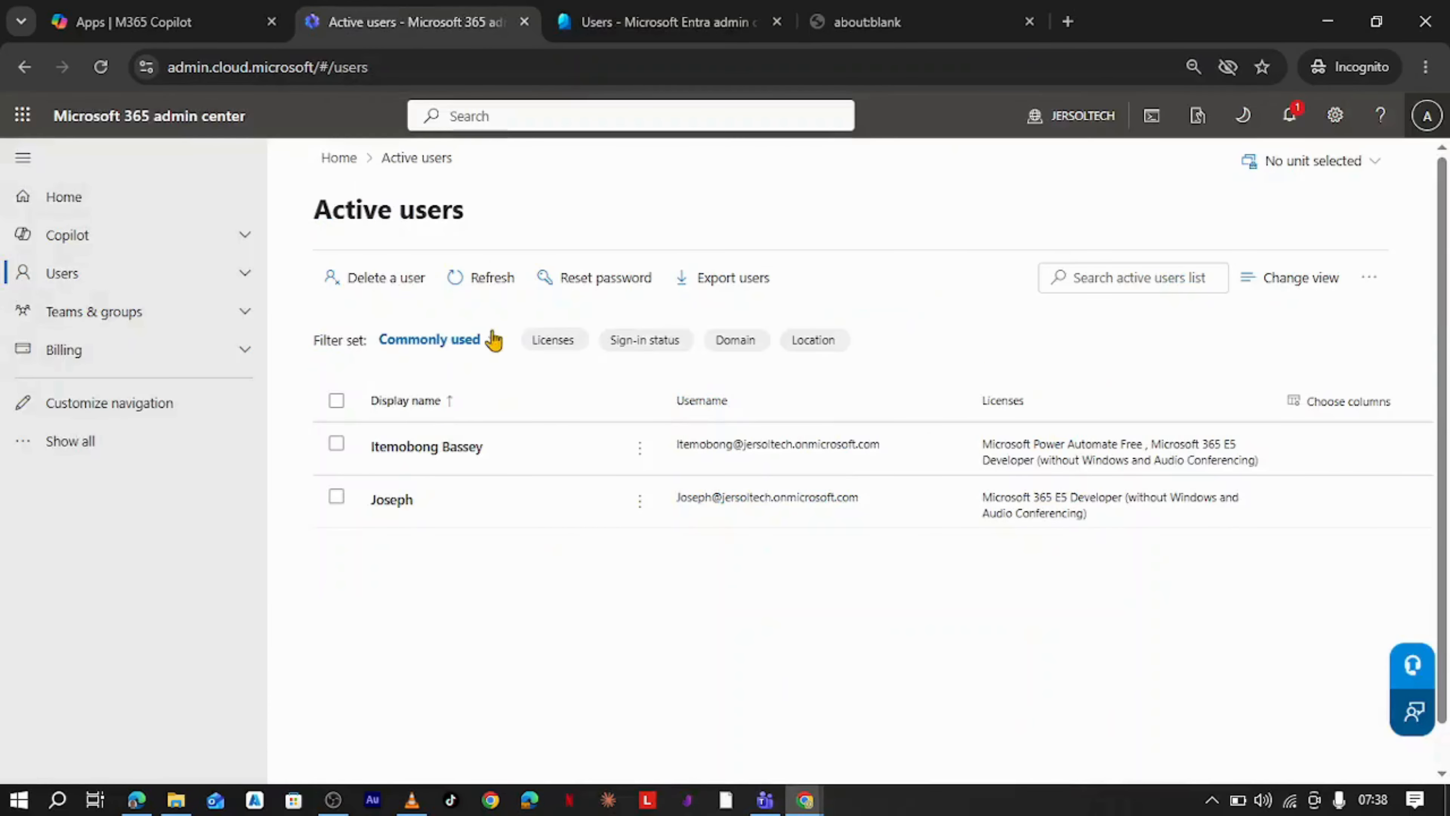
left_click(228, 280)
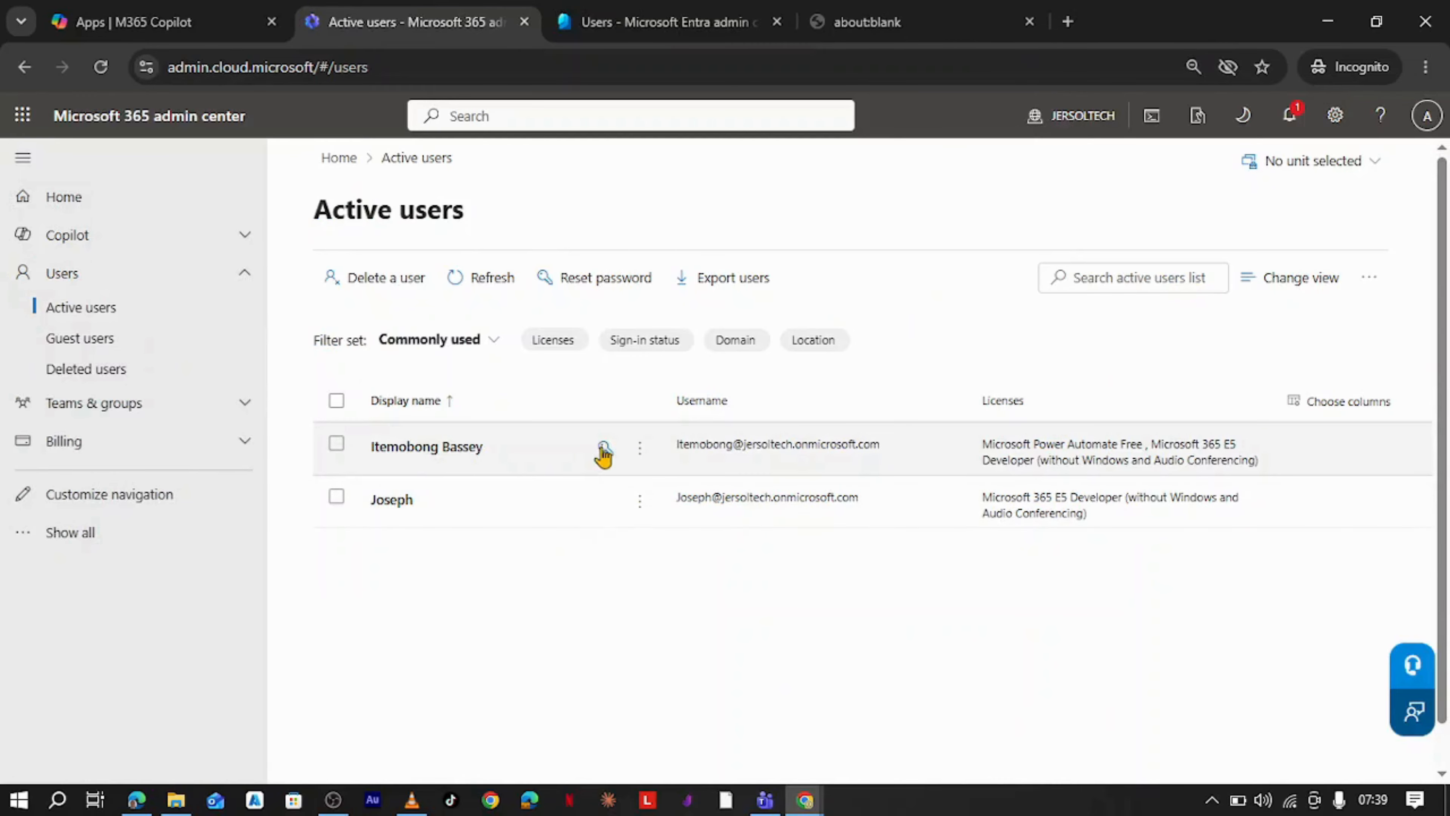
left_click(424, 451)
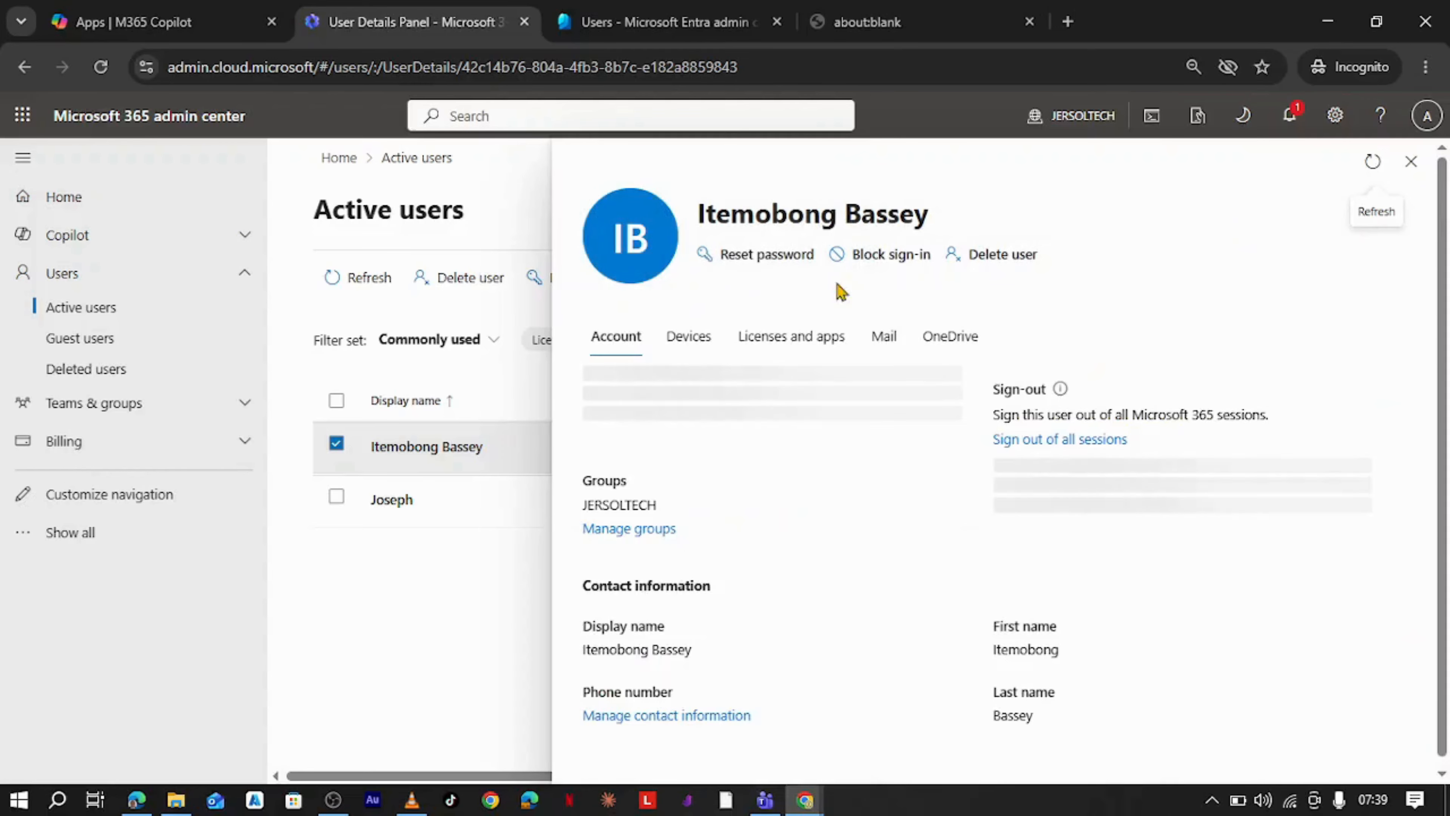
left_click(765, 254)
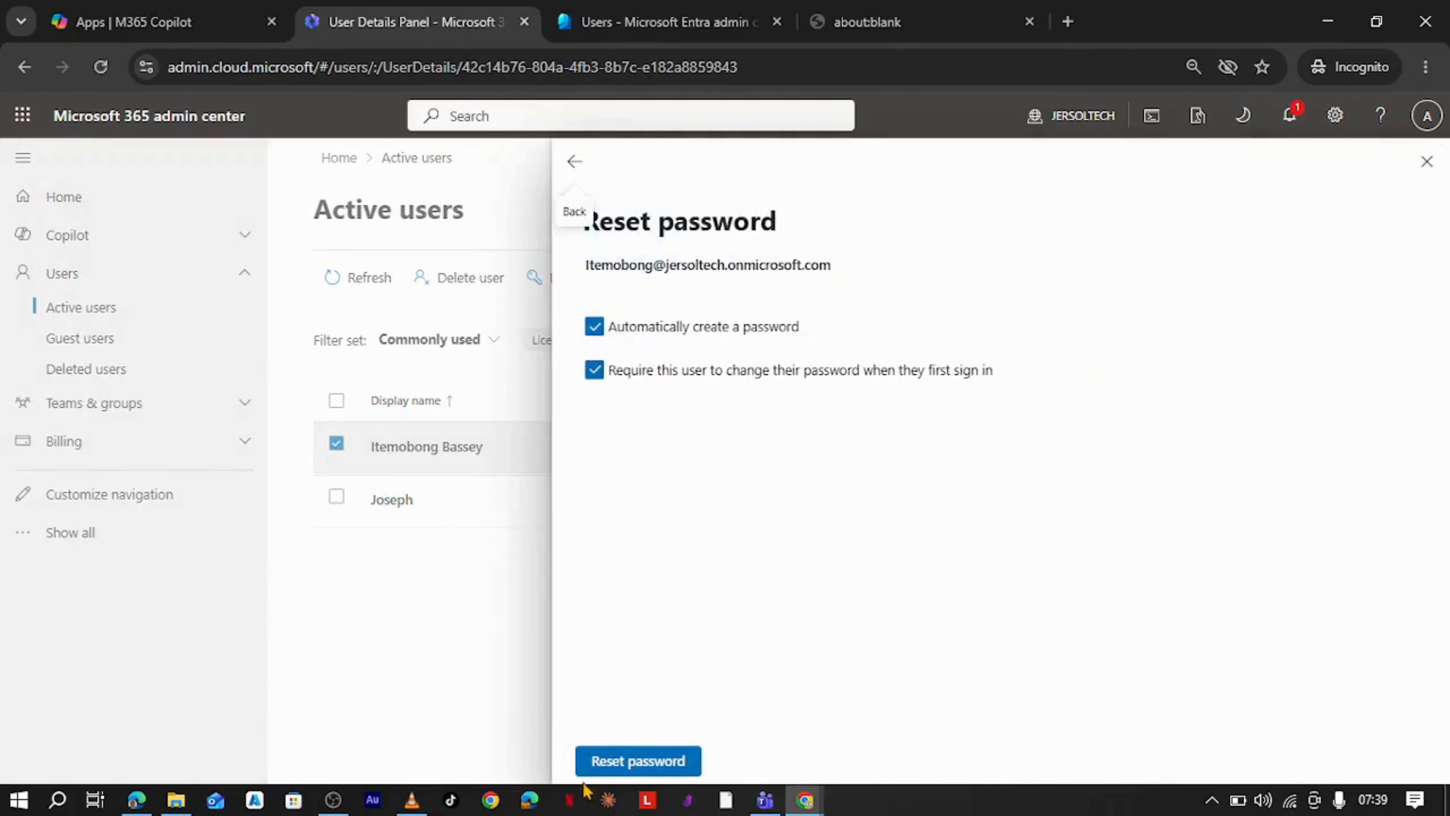
left_click(642, 762)
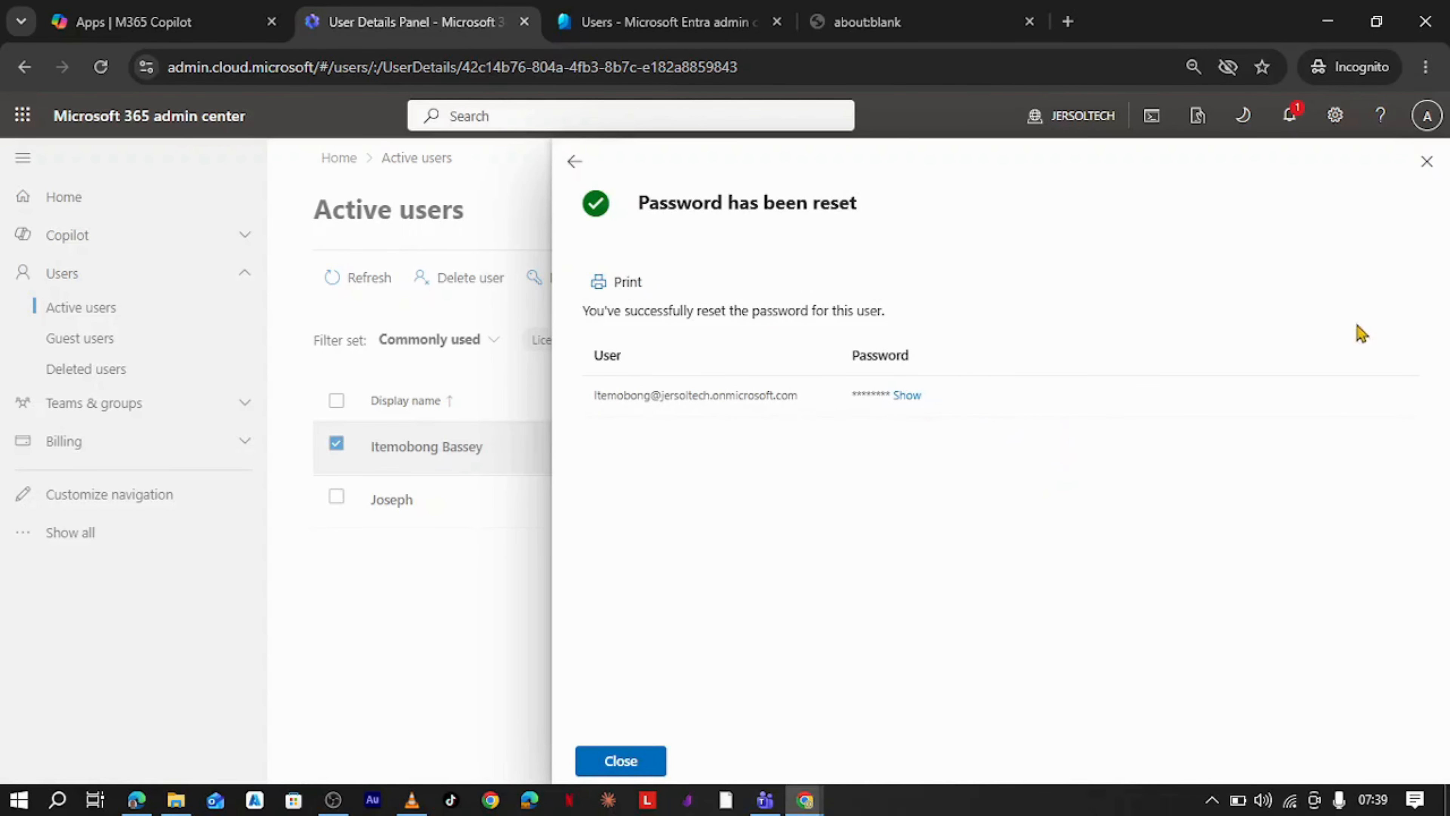
left_click(1427, 161)
- In the Entra admin center, try to reset the password of a user outside the administrative unit, then close the panel
left_click(665, 21)
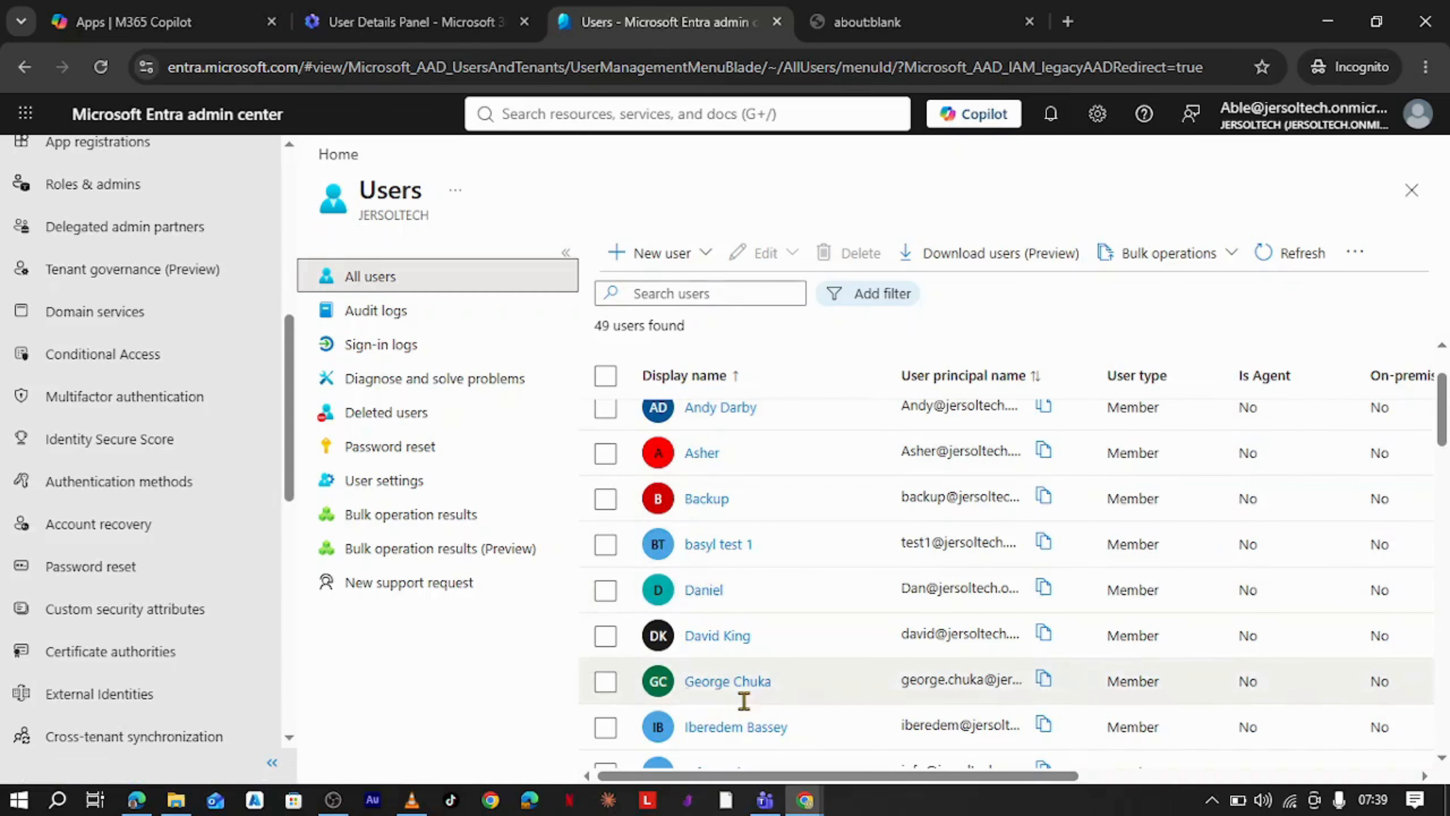
scroll(745, 683, "down", 5)
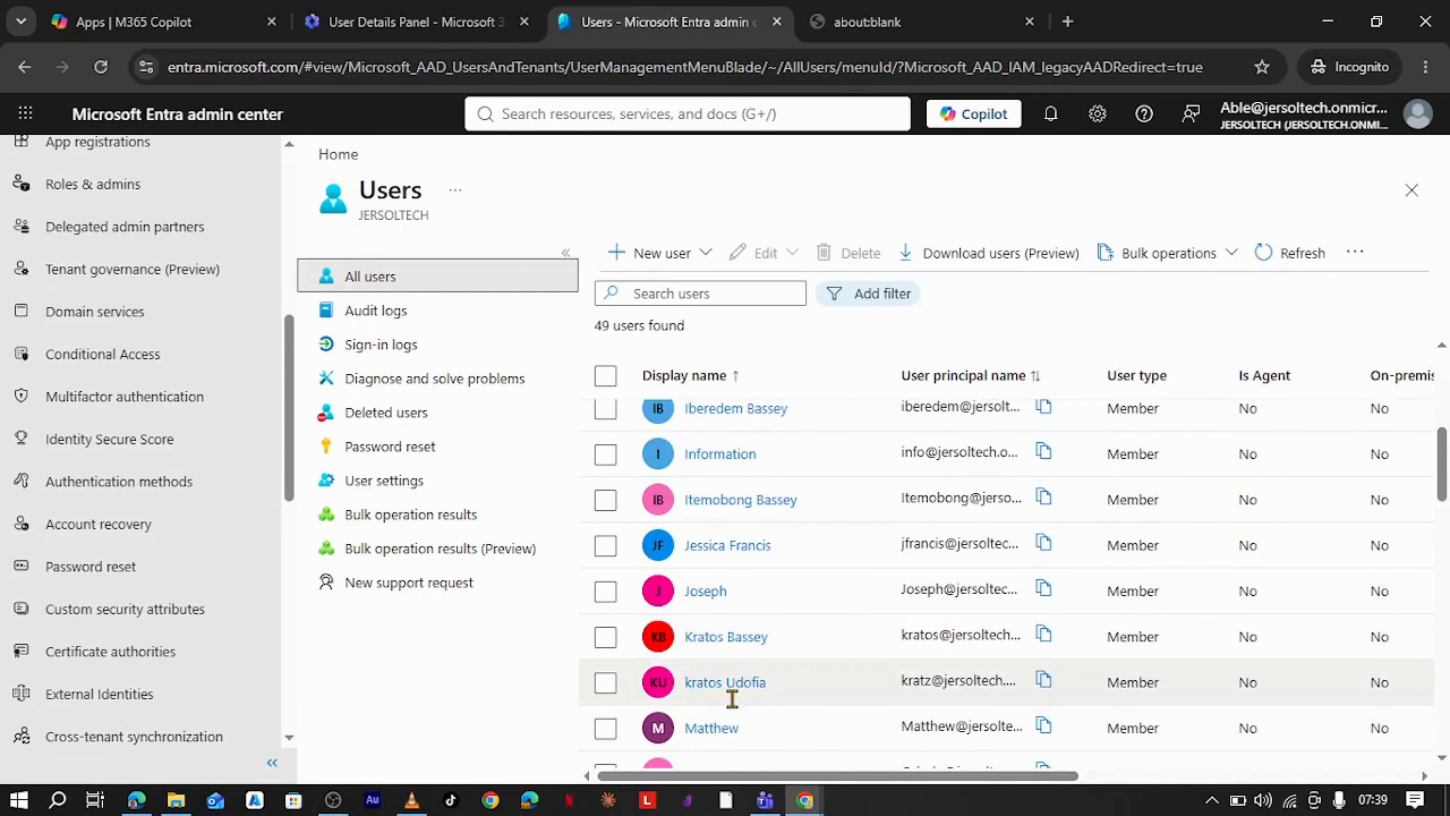
left_click(734, 683)
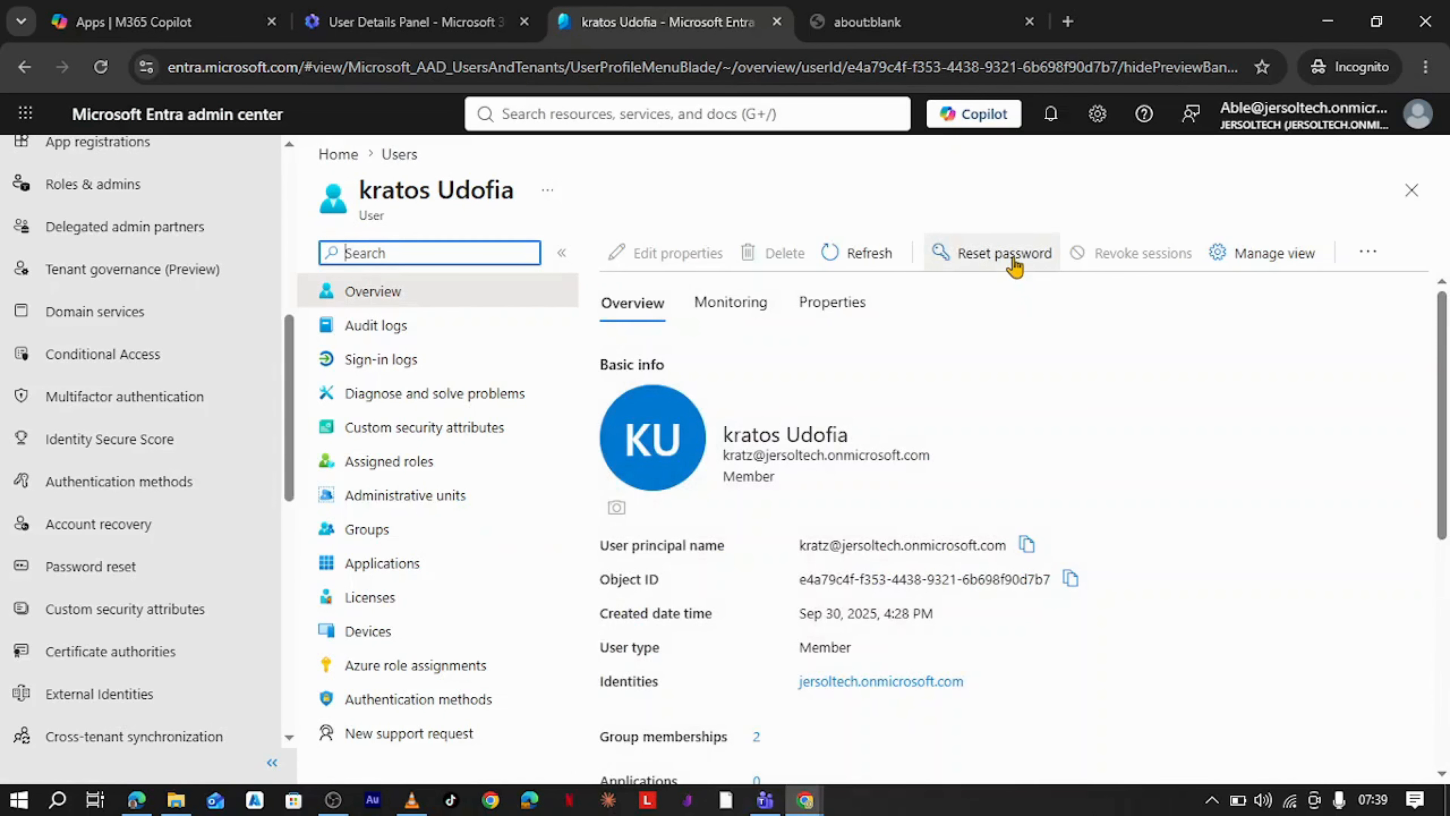
left_click(1016, 262)
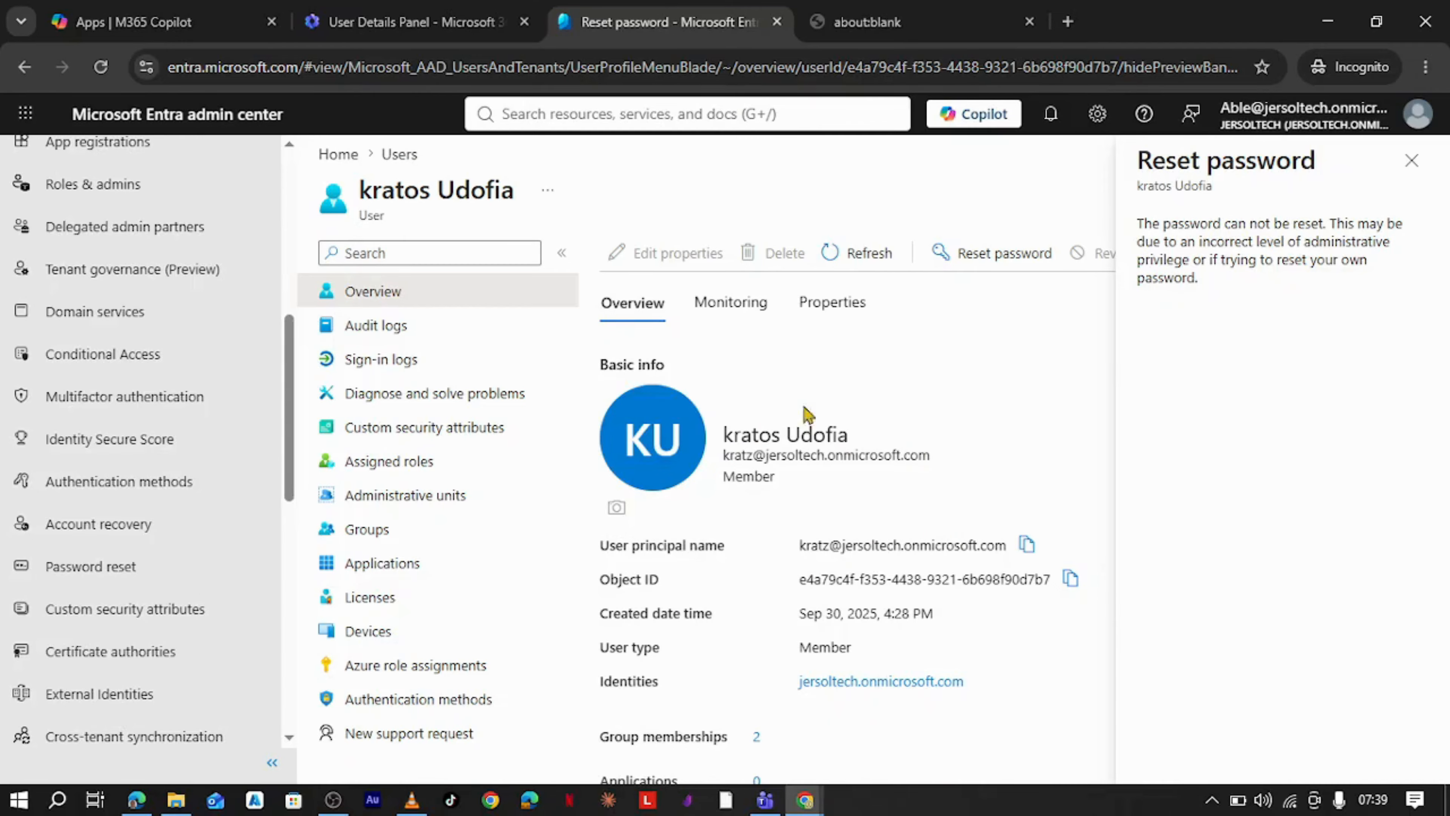
left_click(1411, 160)
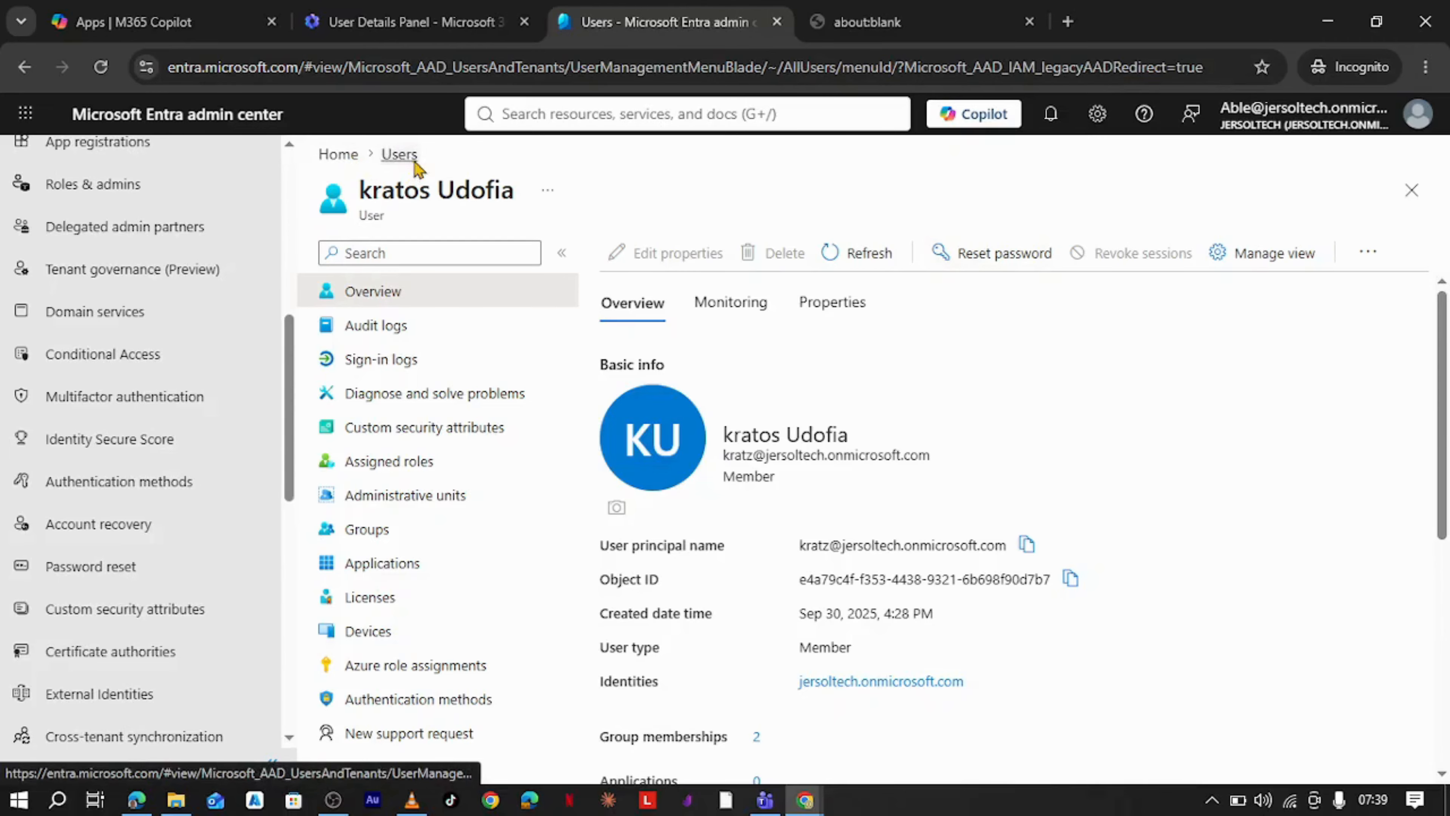
- Reset the restricted unit member's password from their Entra user profile and copy the temporary password
left_click(398, 154)
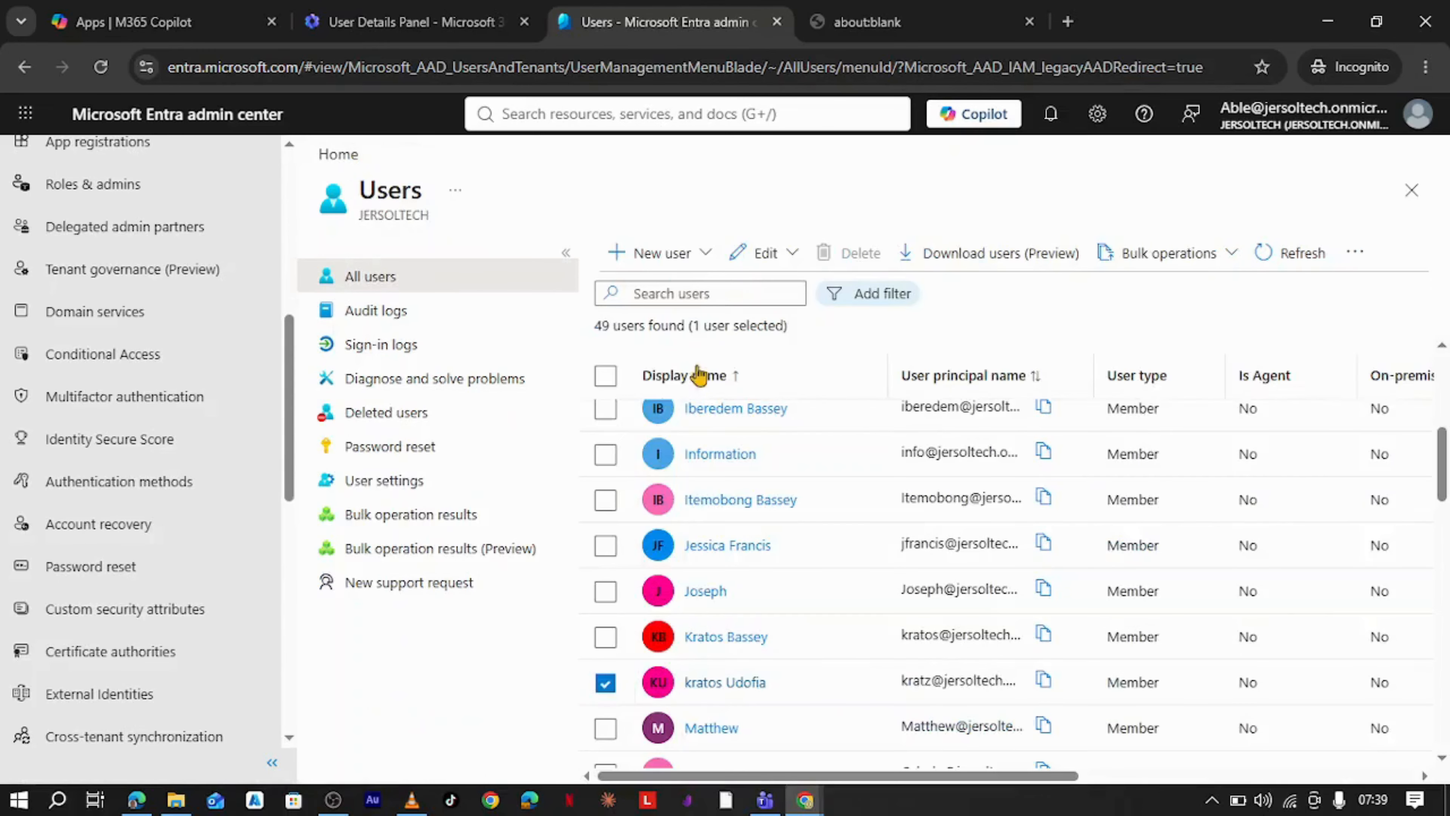
left_click(742, 503)
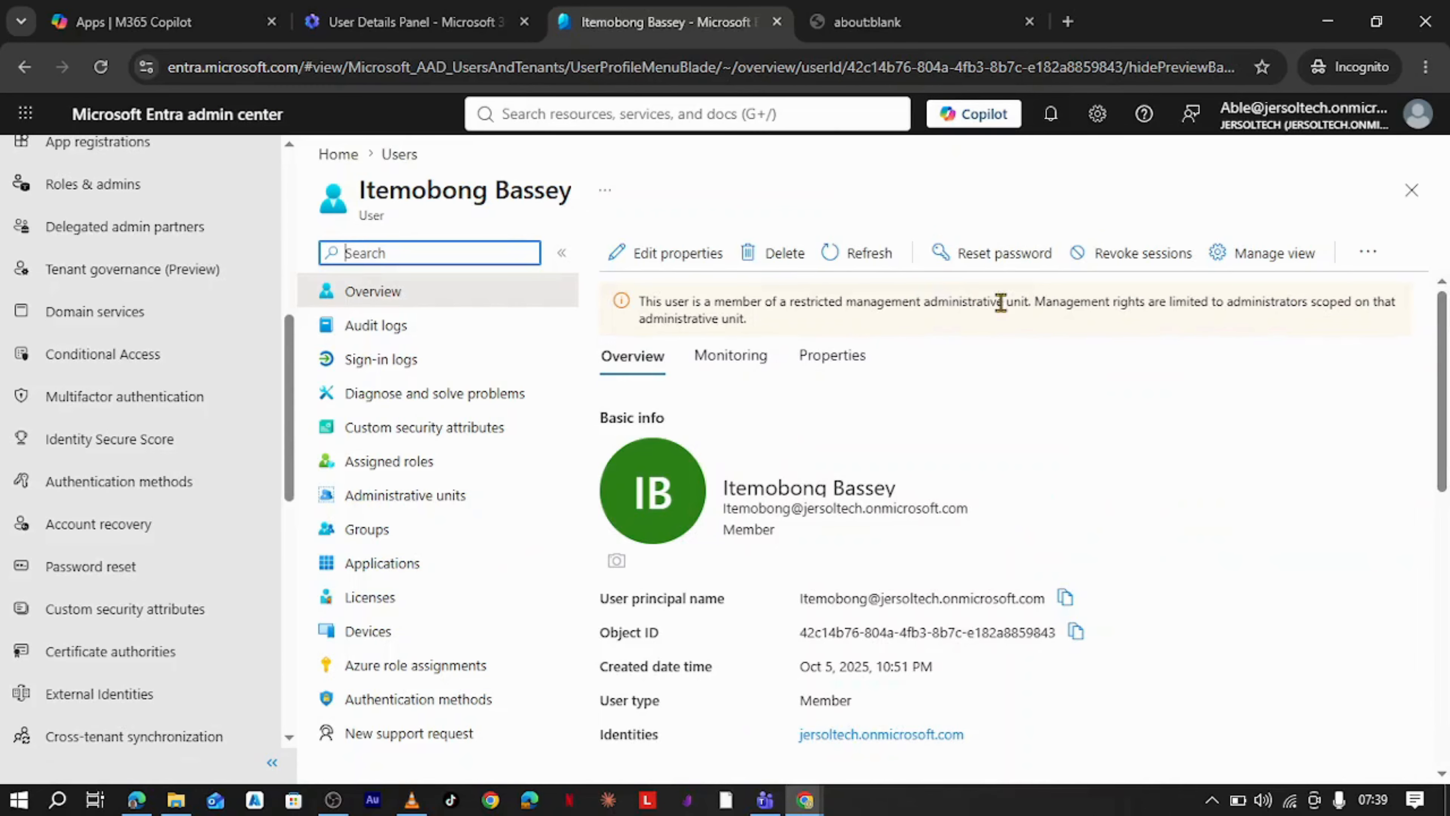
left_click(971, 254)
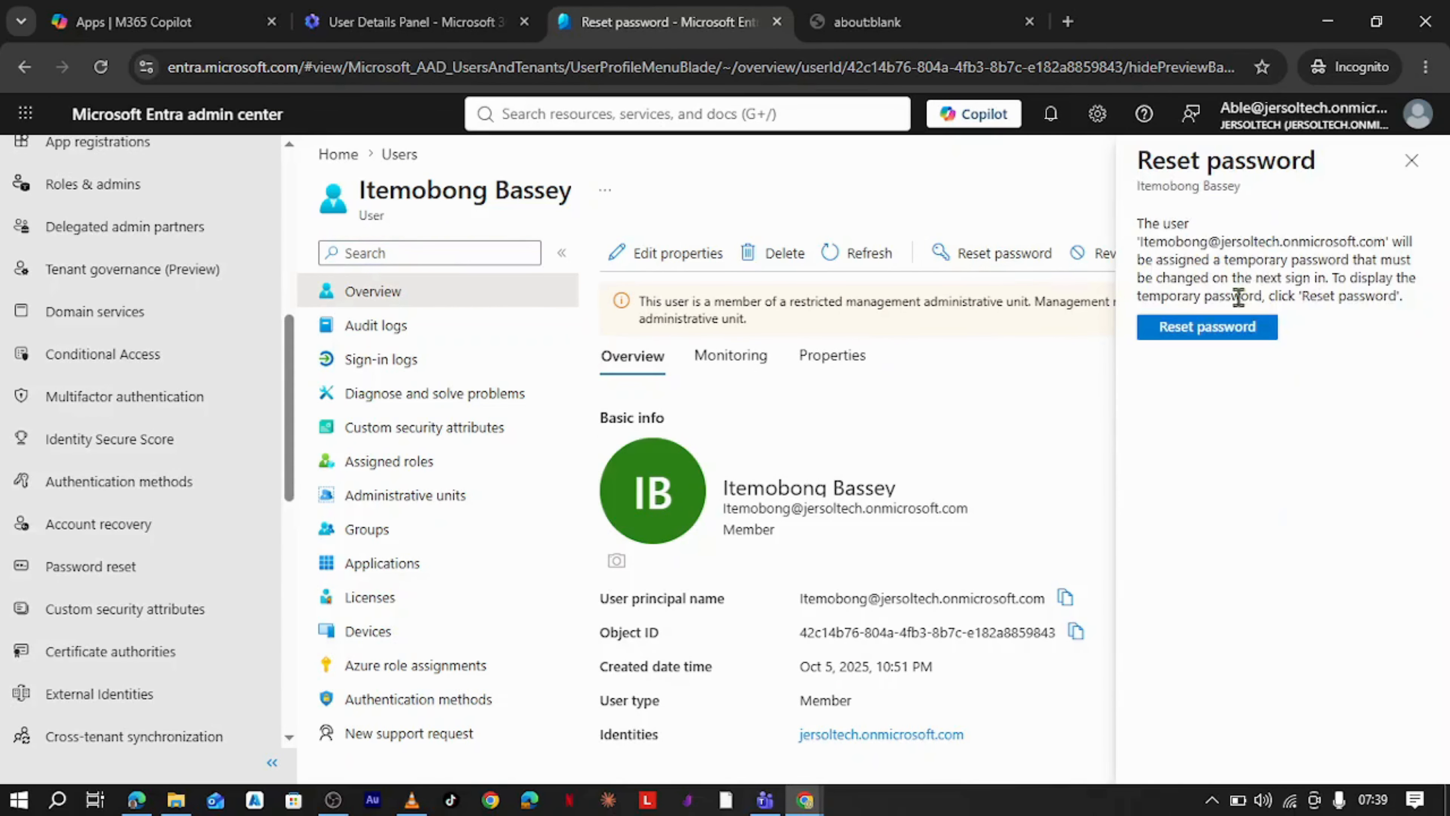
left_click(1239, 328)
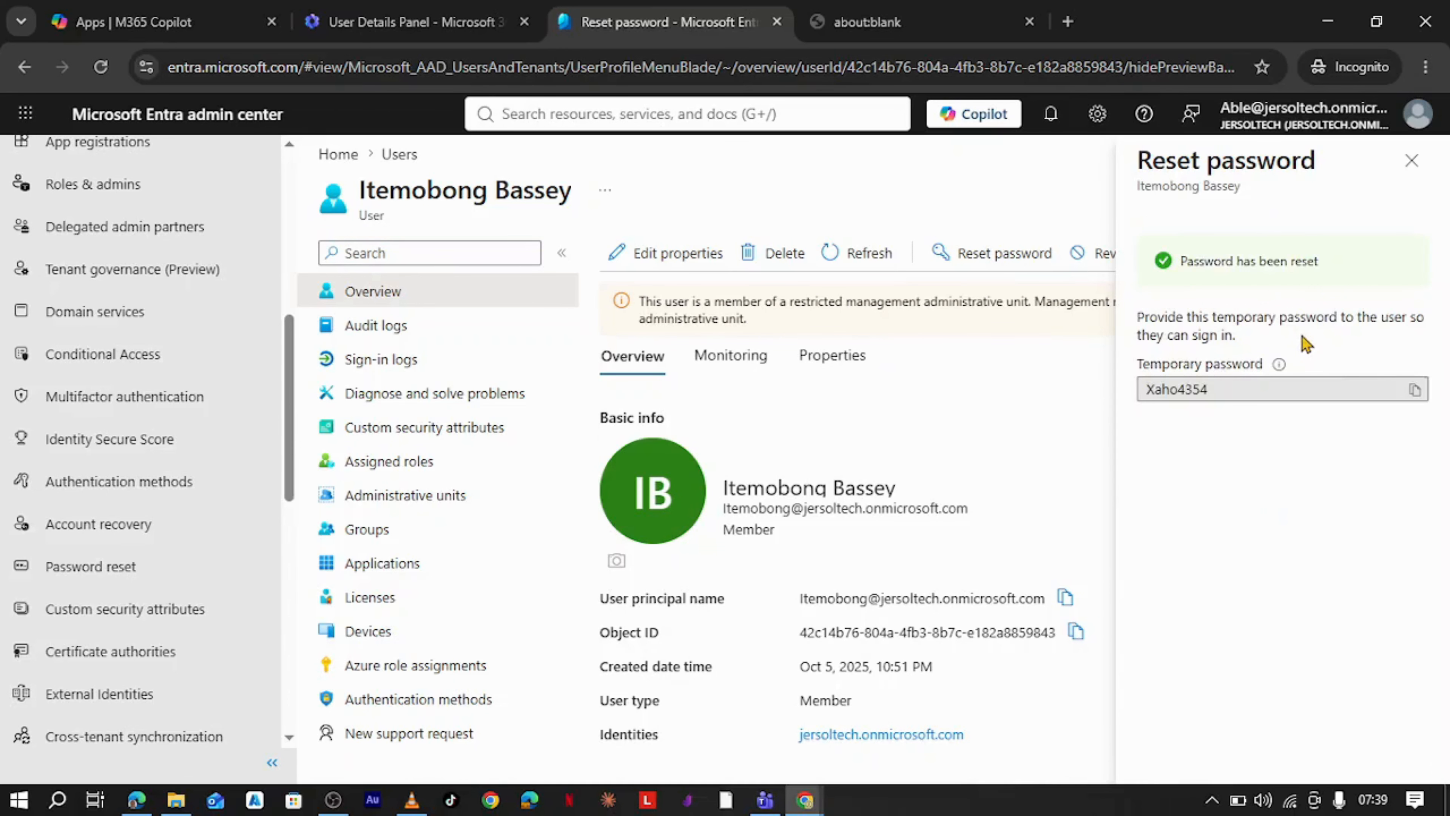
left_click(1416, 391)
- Return to the Microsoft 365 admin center's Active users tab
left_click(868, 25)
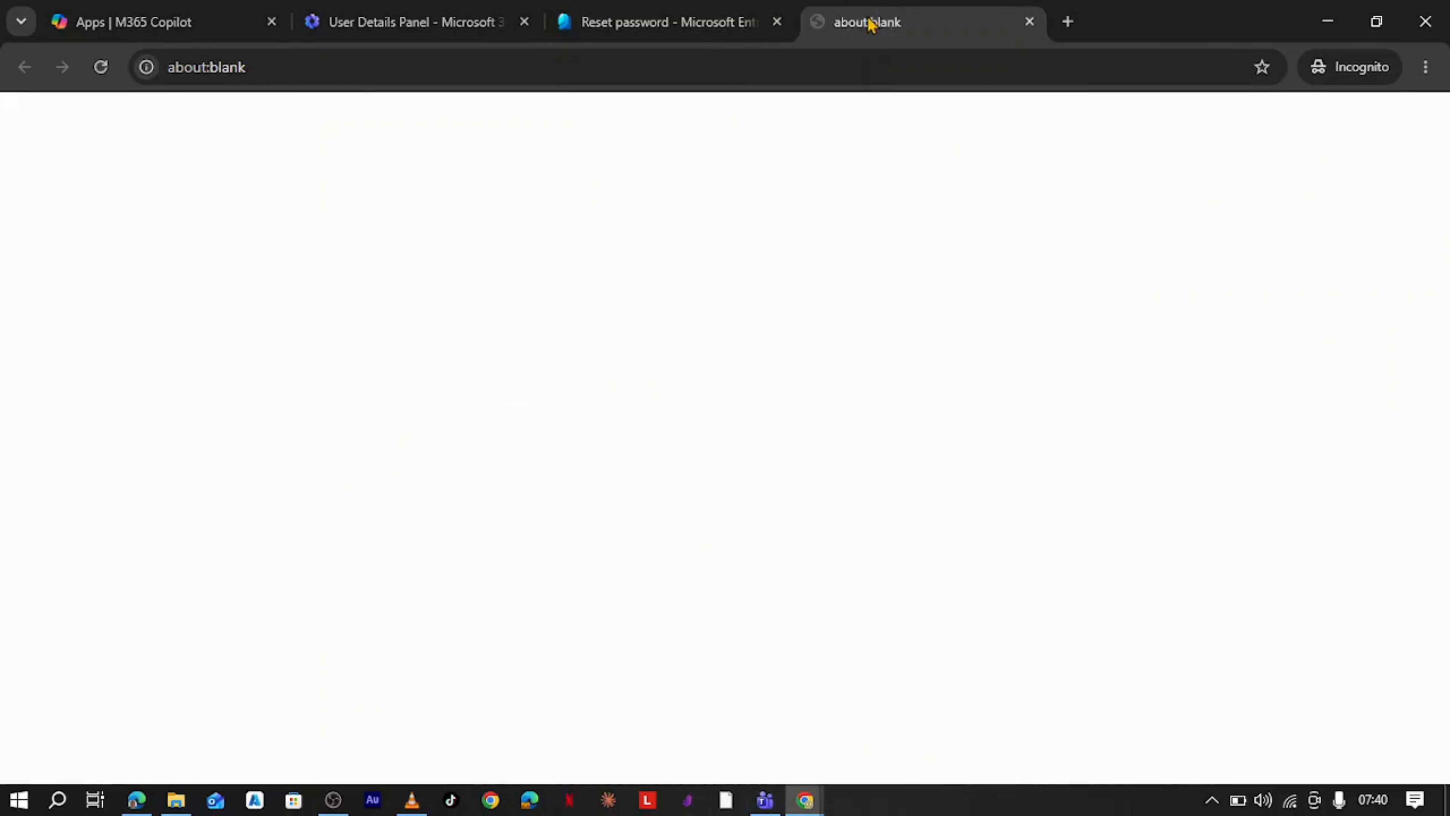
mouse_move(645, 28)
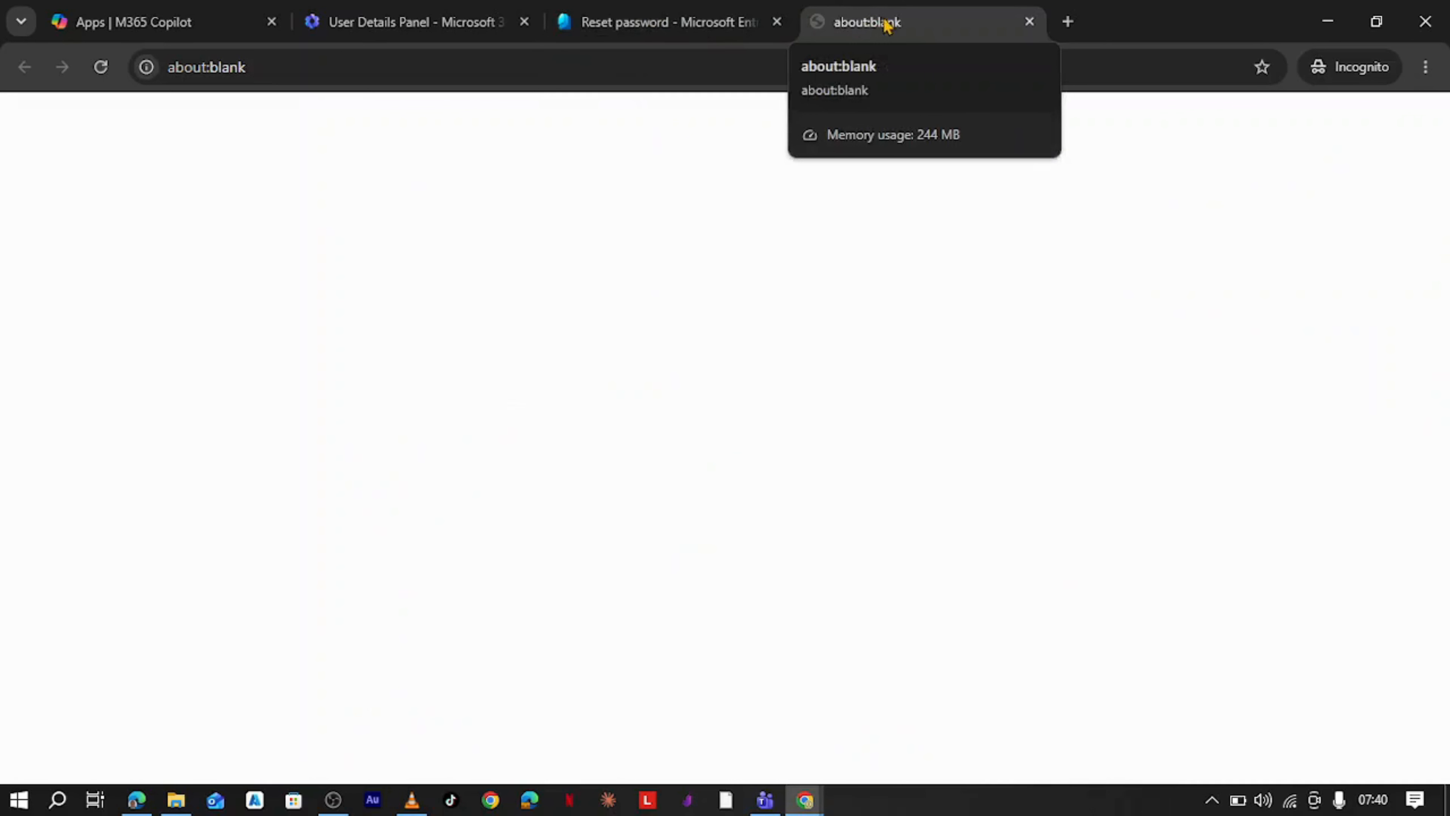
left_click(451, 33)
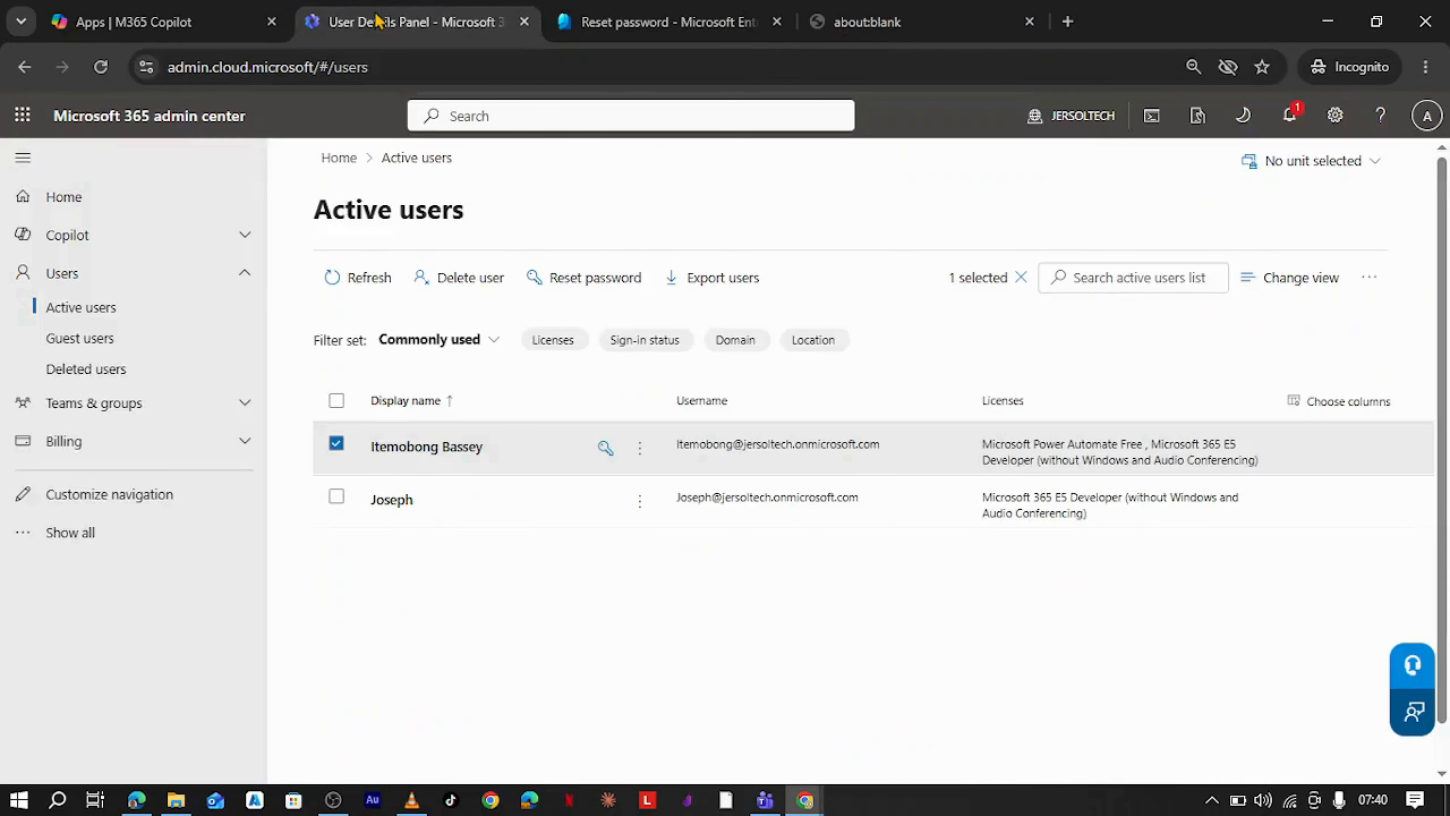